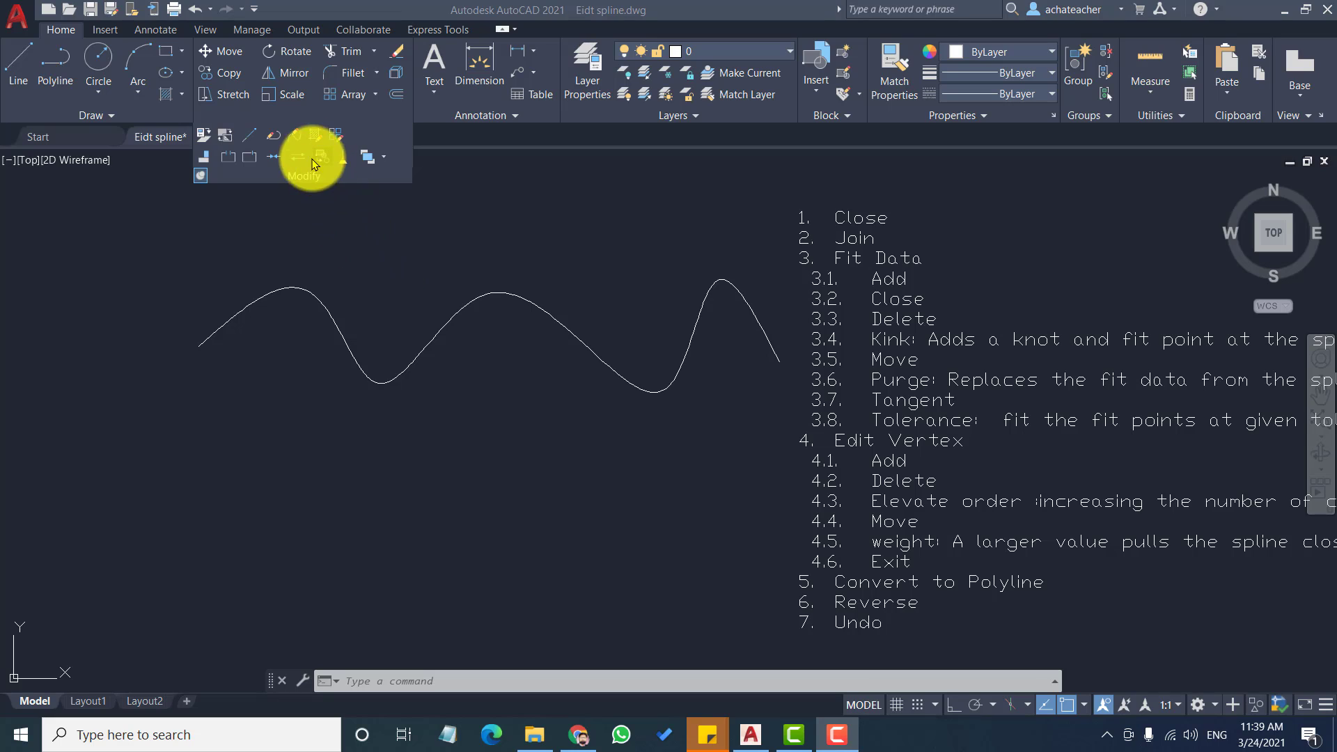
Step: Close the open wavy spline with Edit Spline, and undo the closure before exiting the command
{"action": "left_click", "coordinate": [296, 134]}
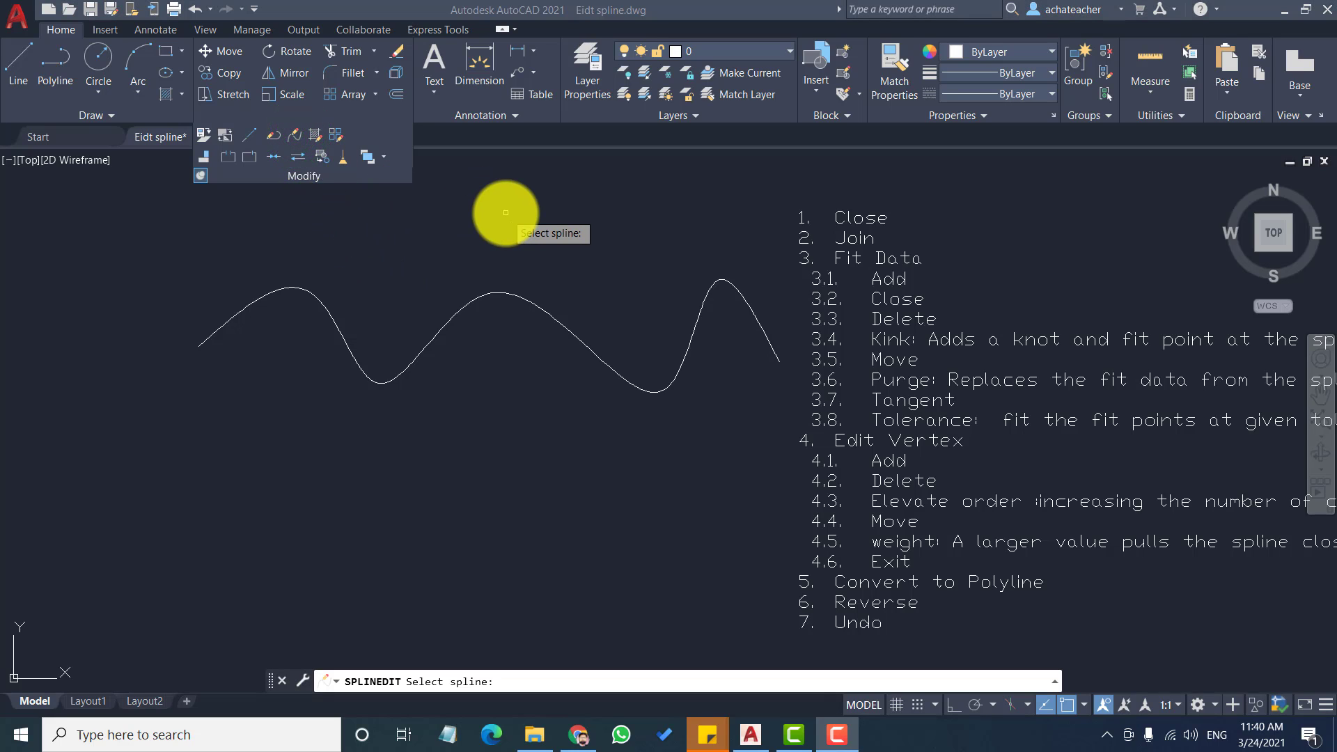
{"action": "left_click", "coordinate": [504, 292]}
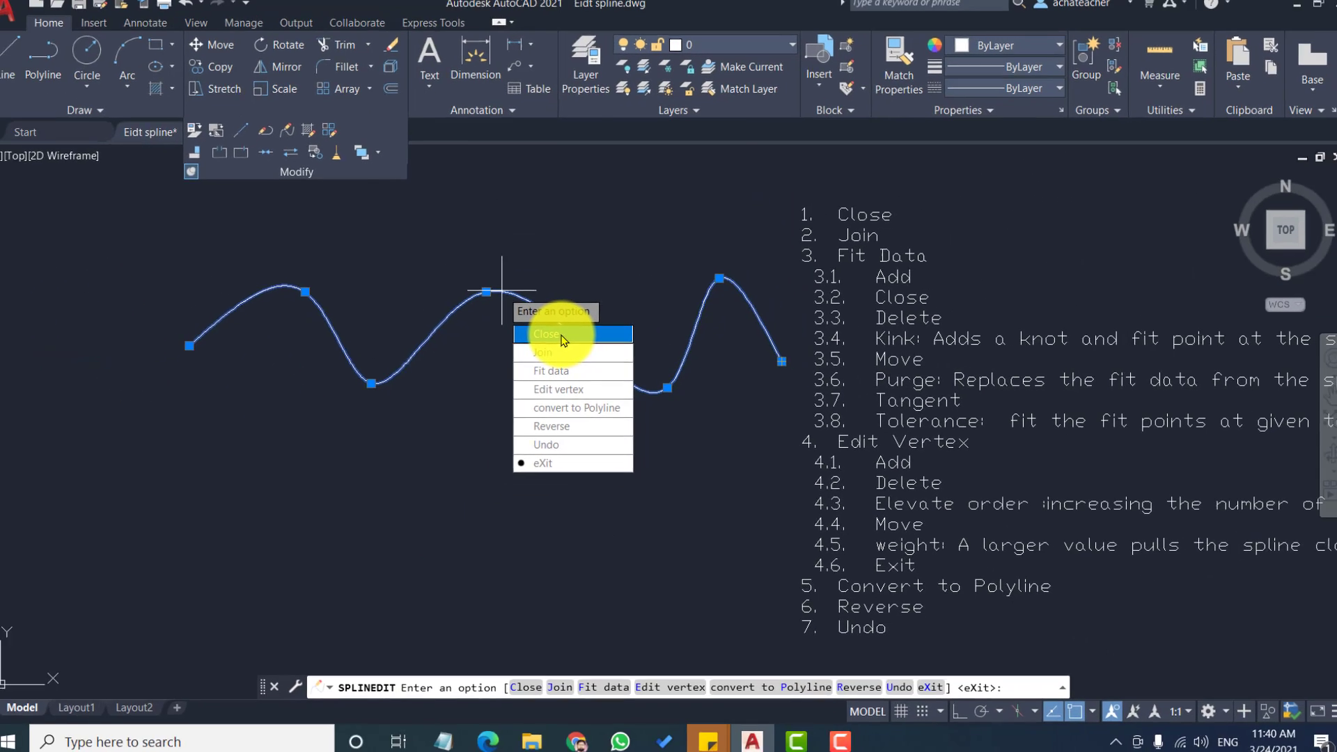
{"action": "left_click", "coordinate": [565, 341]}
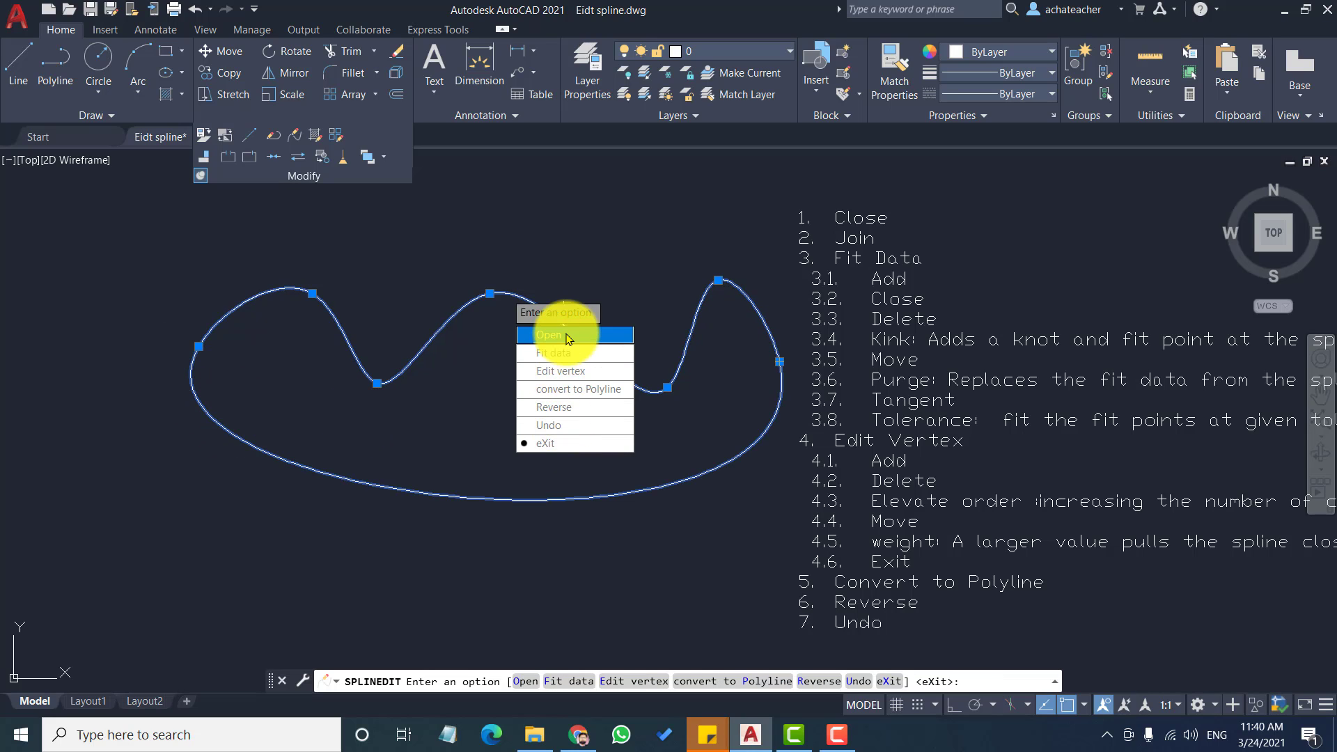
{"action": "left_click", "coordinate": [559, 427]}
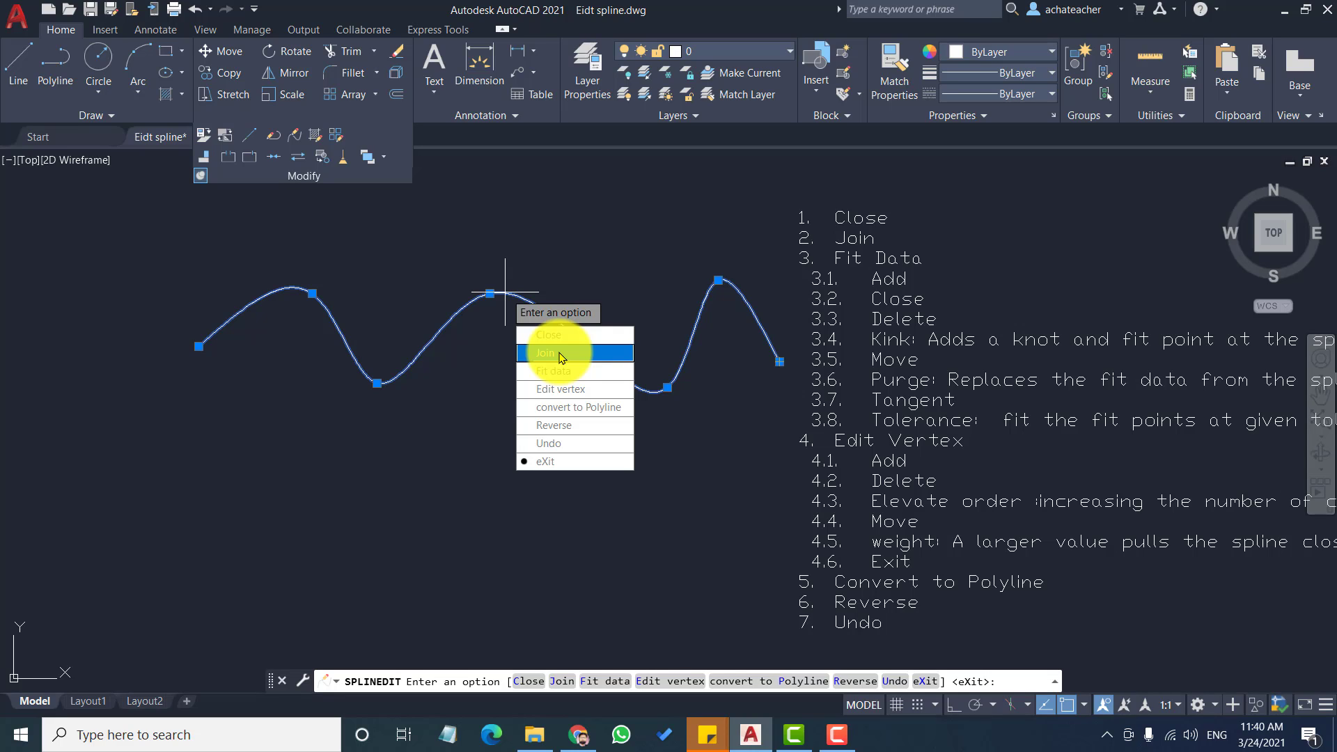
{"action": "left_click", "coordinate": [576, 461]}
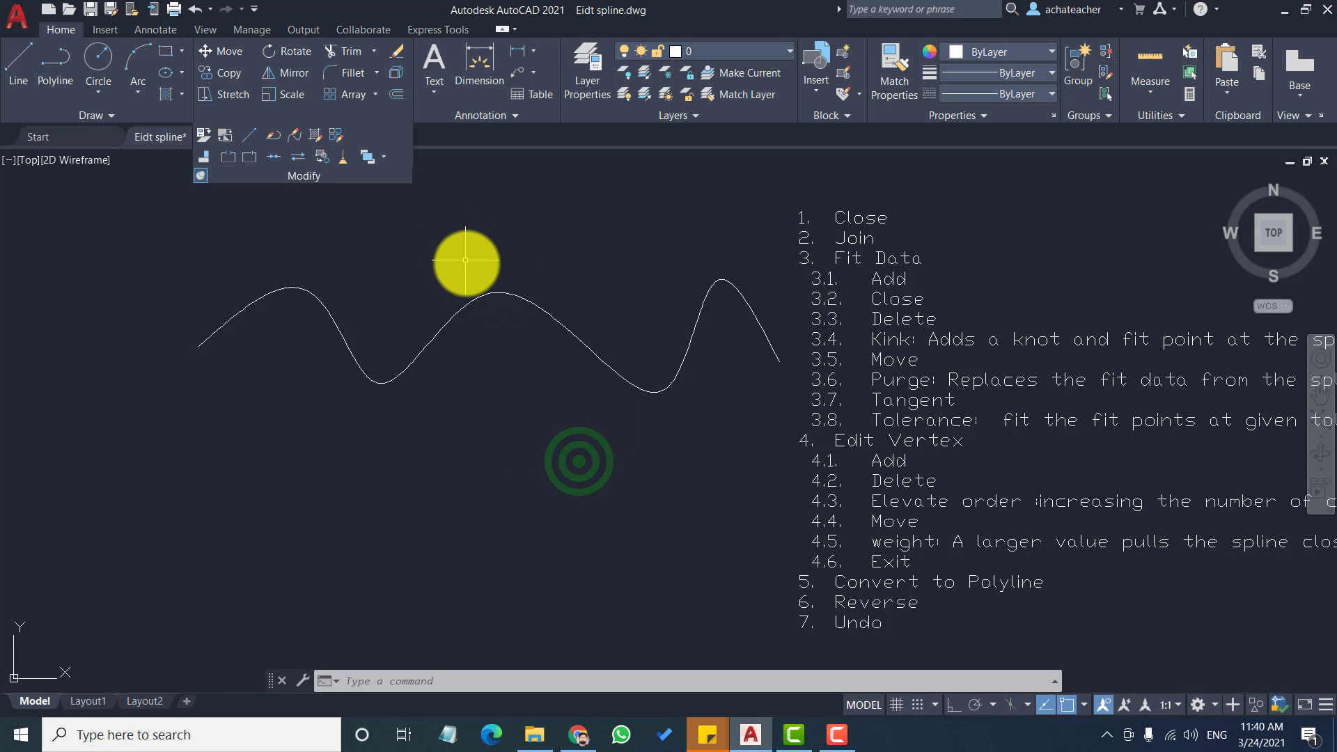
Step: Copy the spline from its right endpoint onto its left endpoint, and select both curves to check them
{"action": "left_click", "coordinate": [494, 292]}
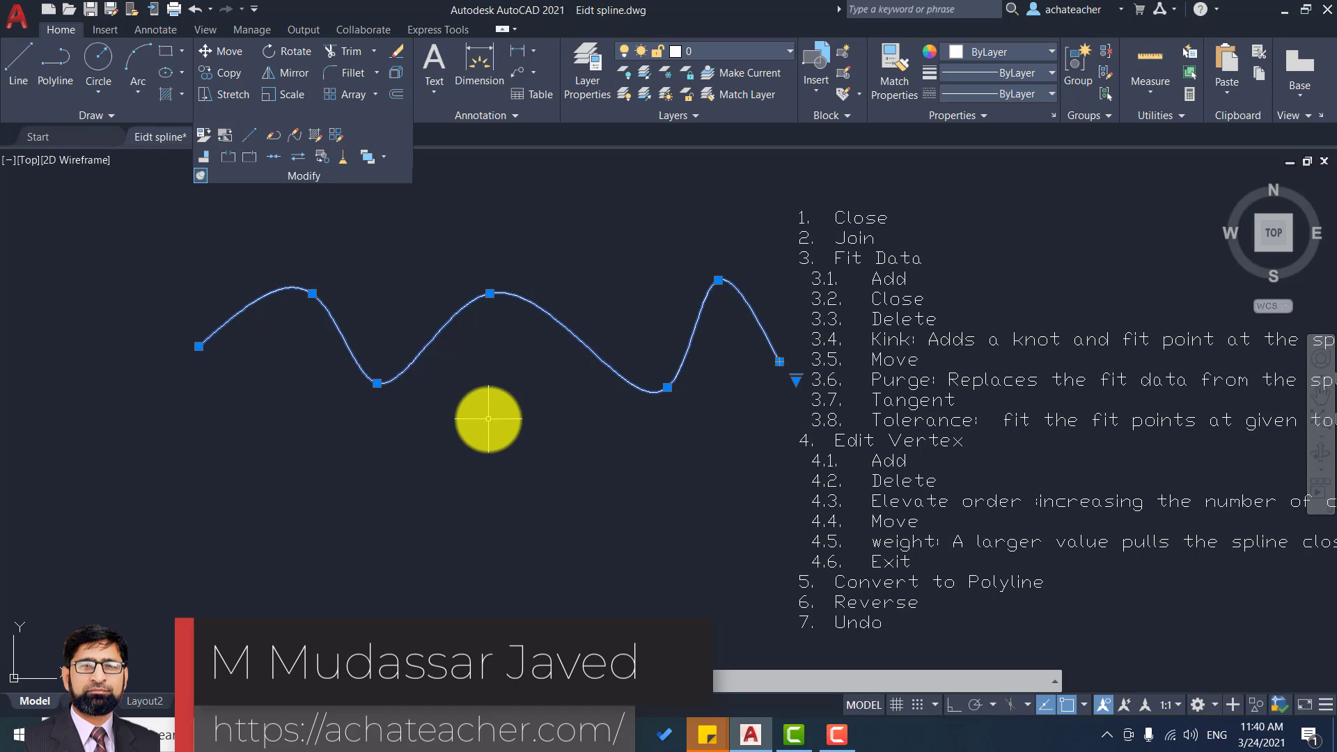
{"action": "left_click", "coordinate": [227, 71]}
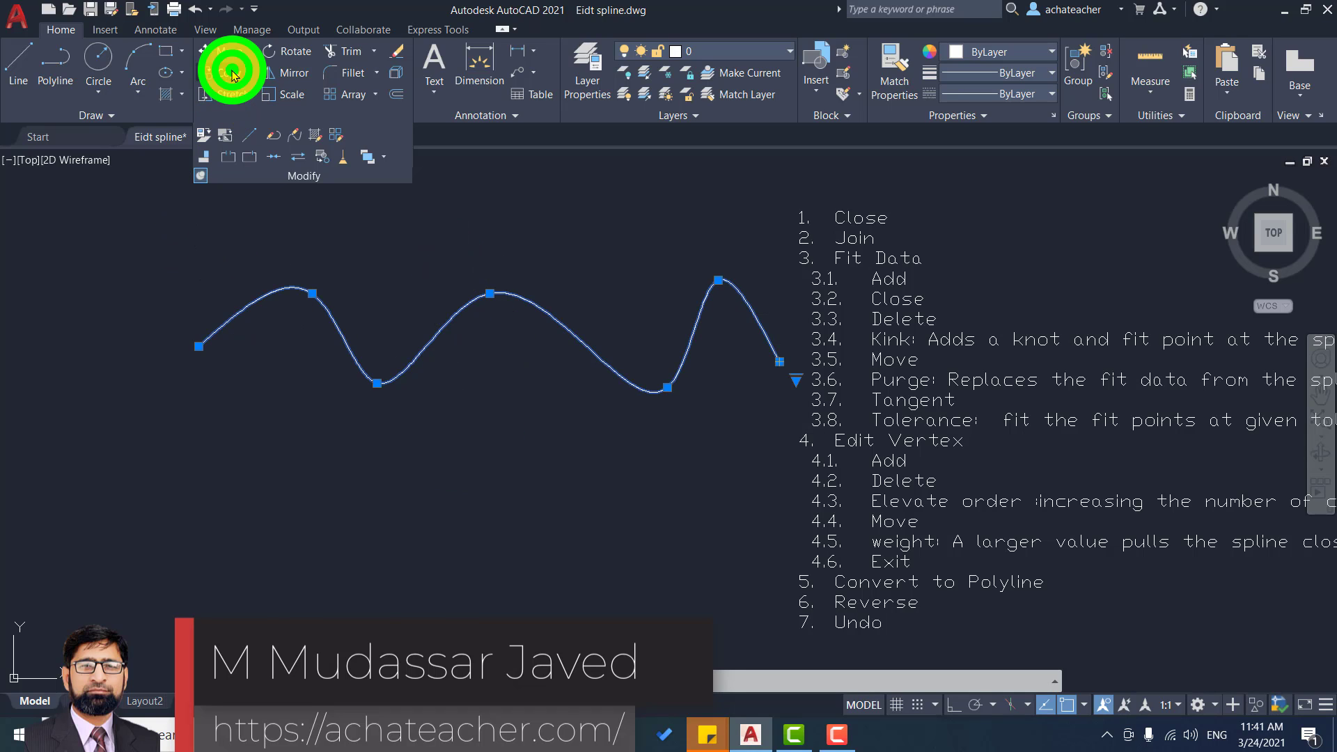
{"action": "left_click", "coordinate": [778, 362]}
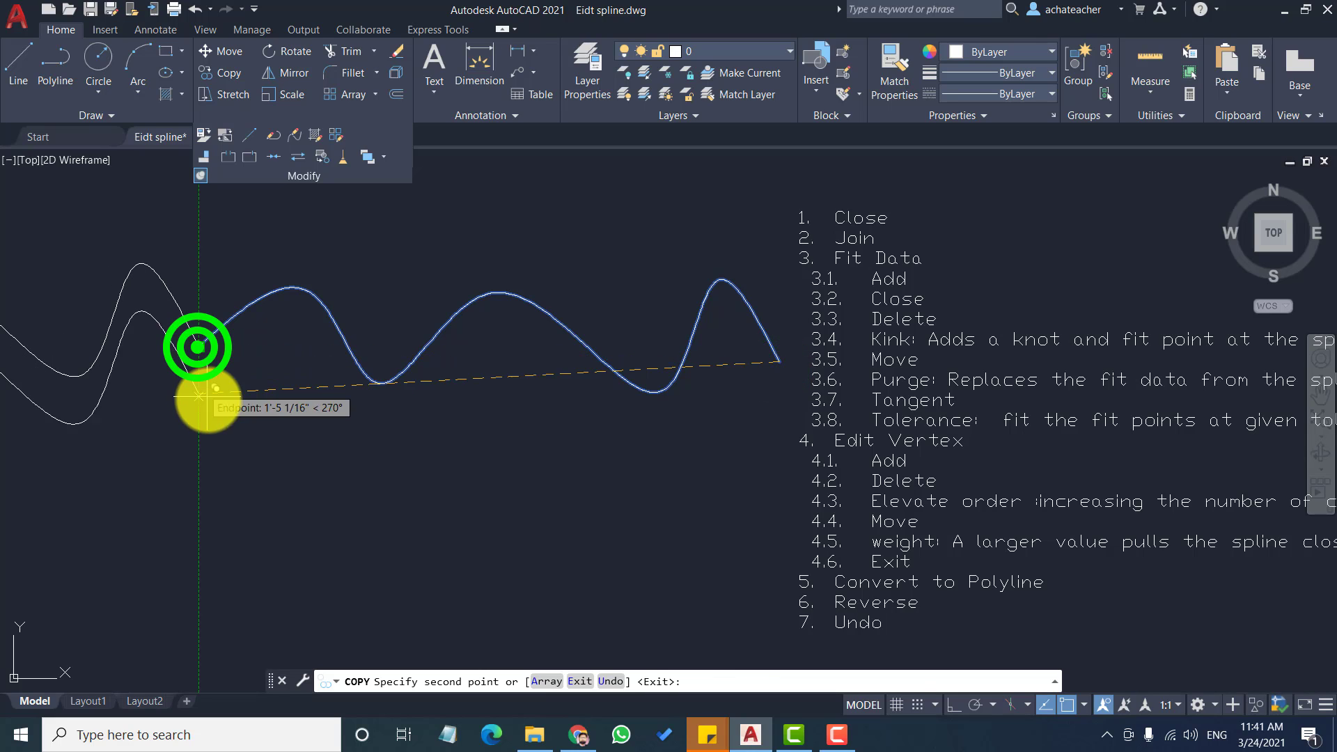
{"action": "left_click", "coordinate": [202, 395]}
{"action": "scroll", "coordinate": [237, 317], "scroll_direction": "down", "scroll_amount": 2}
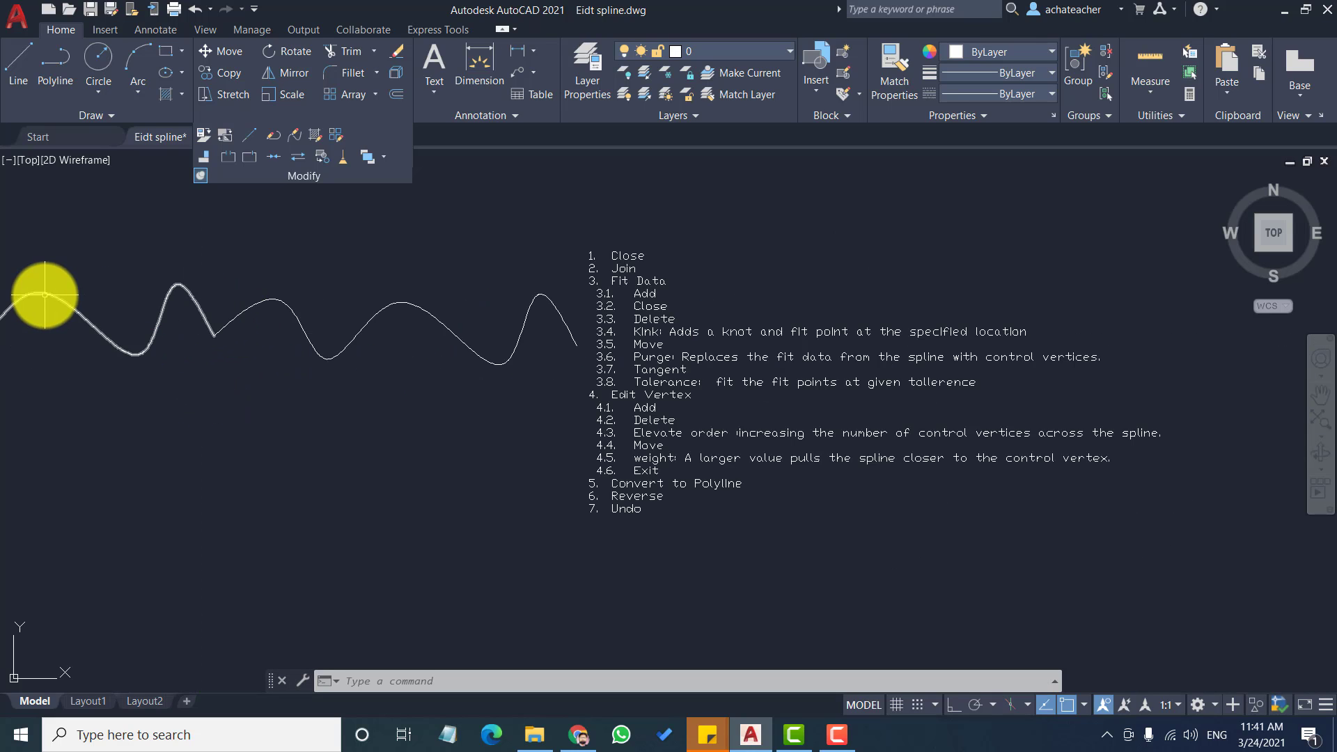
{"action": "scroll", "coordinate": [42, 289], "scroll_direction": "up", "scroll_amount": 2}
{"action": "left_click", "coordinate": [273, 287]}
{"action": "left_click", "coordinate": [398, 302]}
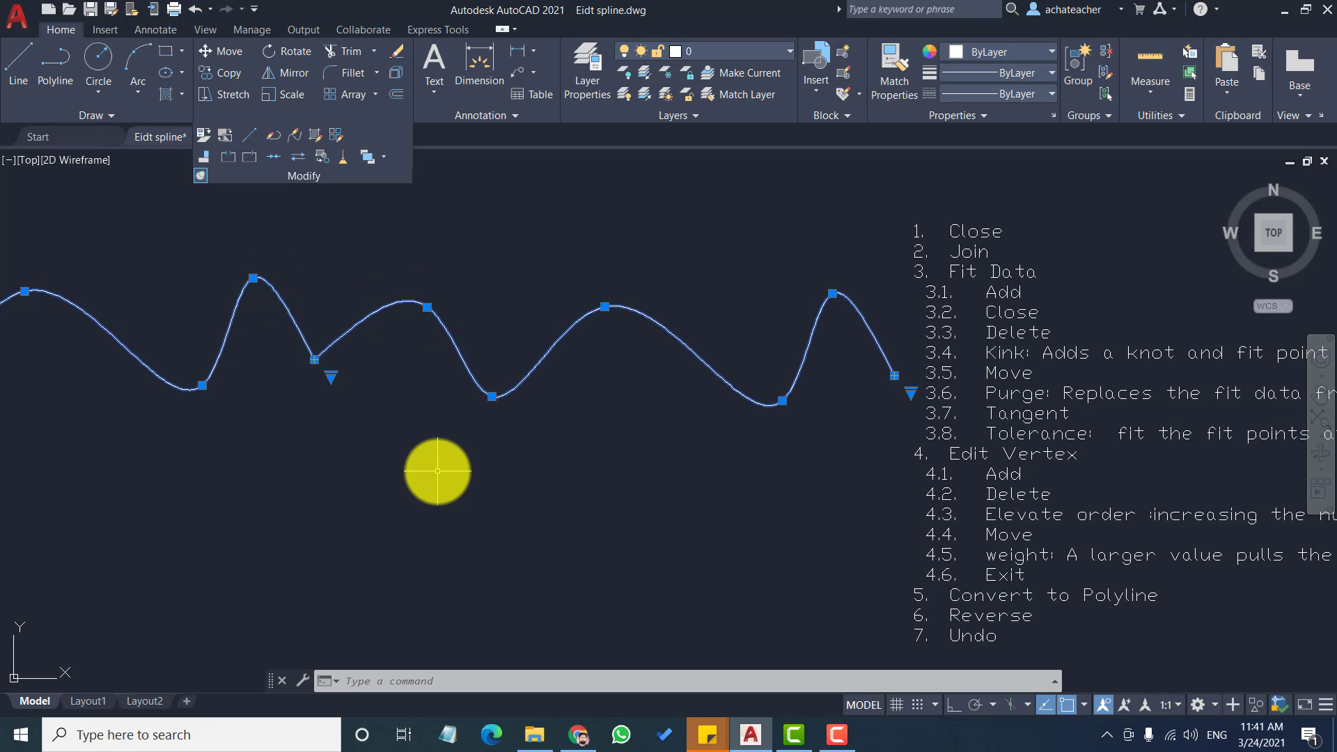
{"action": "key", "text": "Escape"}
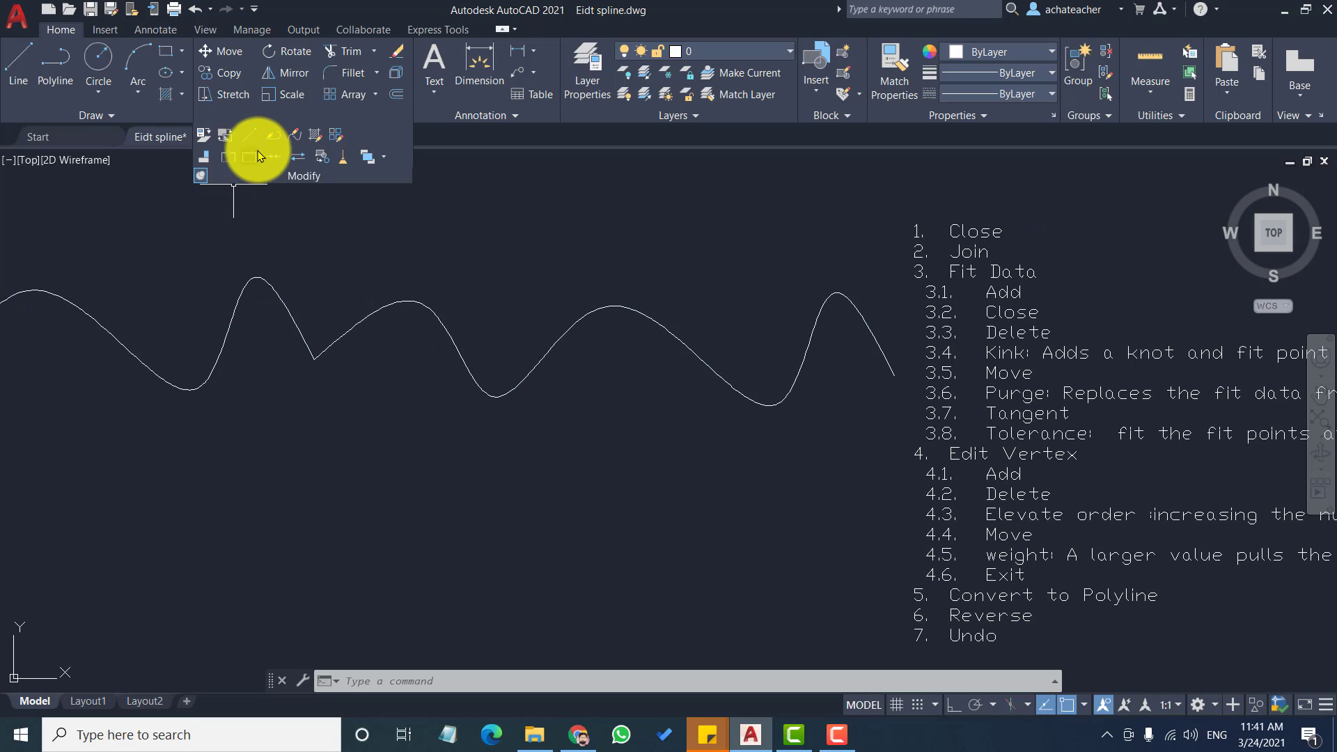
Step: Join the two touching splines into one with Edit Spline's Join option, and select the result to check it
{"action": "left_click", "coordinate": [294, 142]}
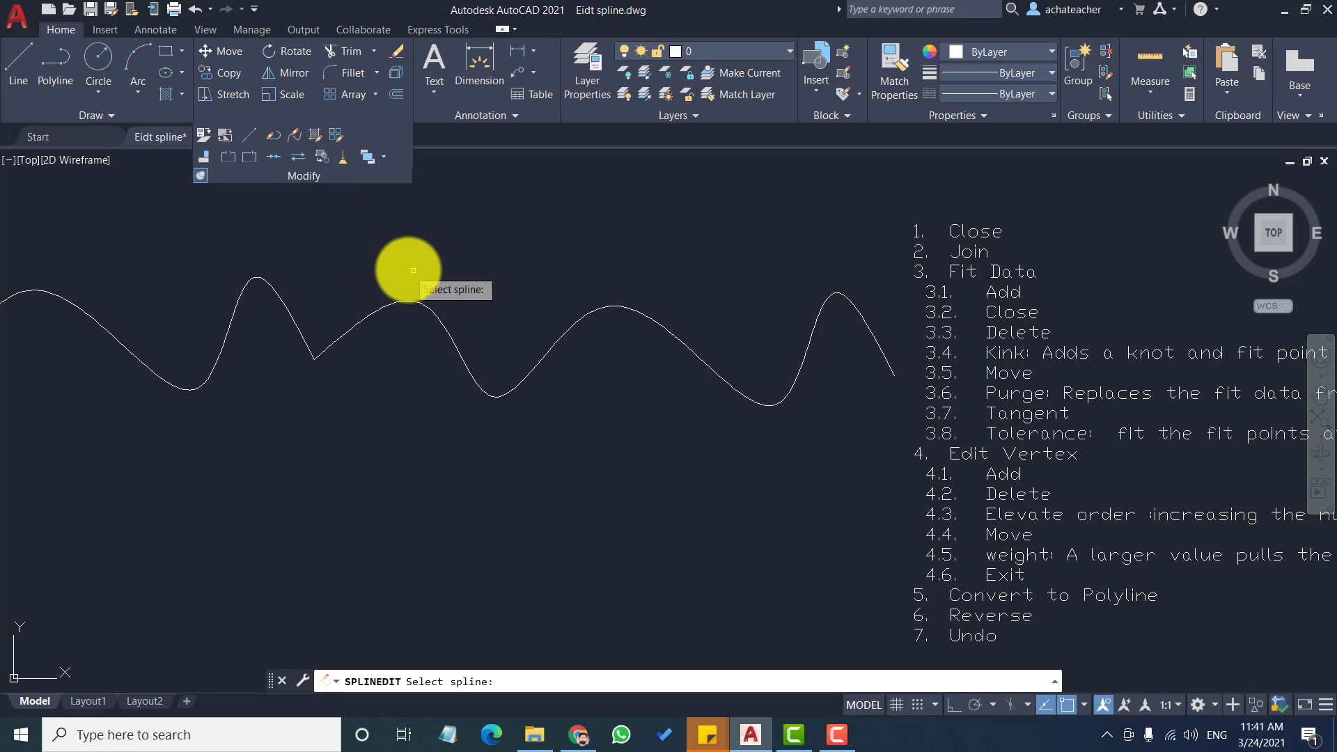
{"action": "left_click", "coordinate": [411, 299]}
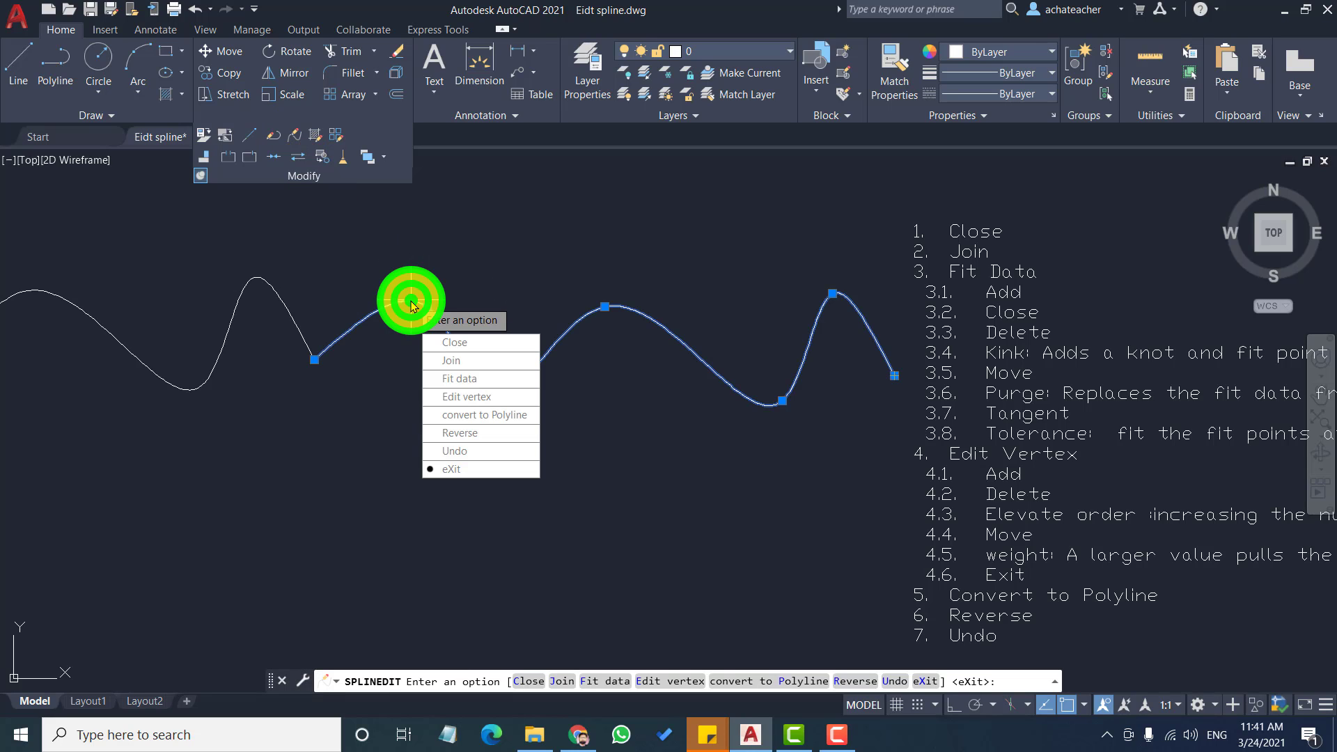
{"action": "left_click", "coordinate": [454, 362]}
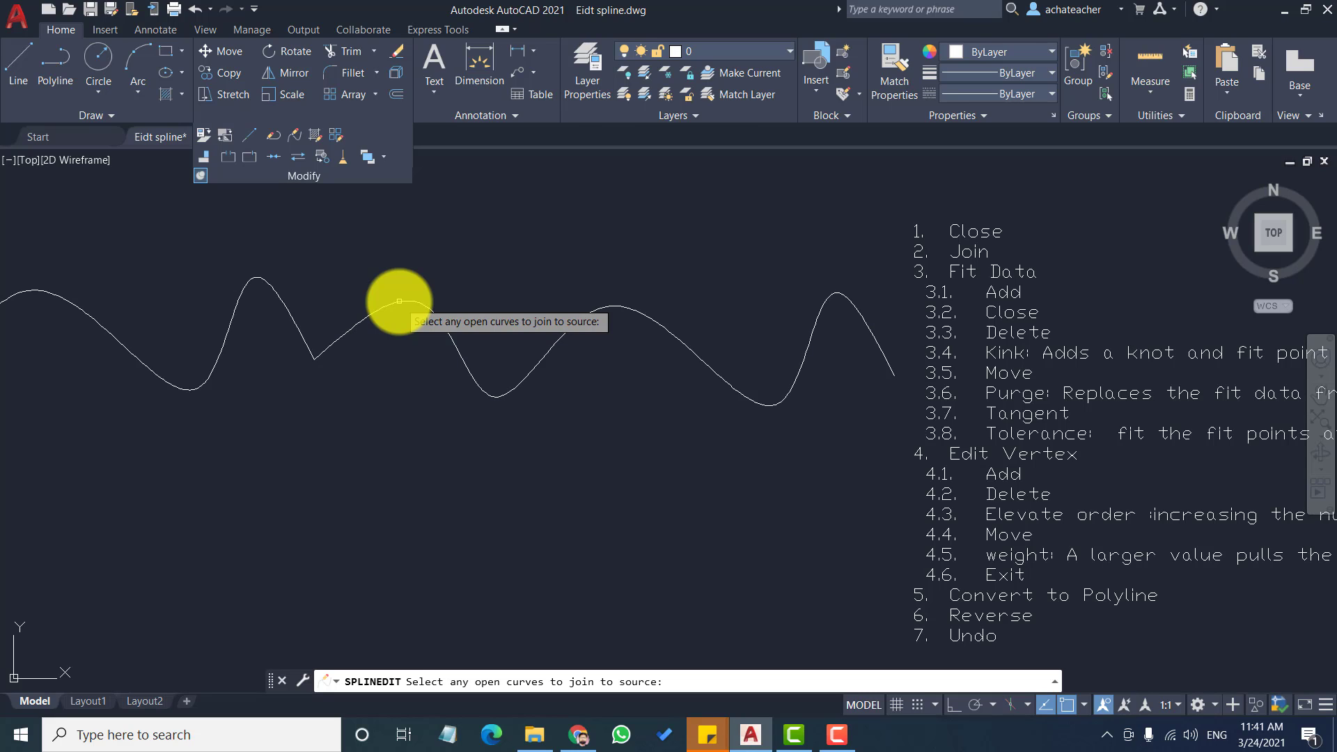
{"action": "left_click", "coordinate": [398, 301]}
{"action": "left_click", "coordinate": [278, 292]}
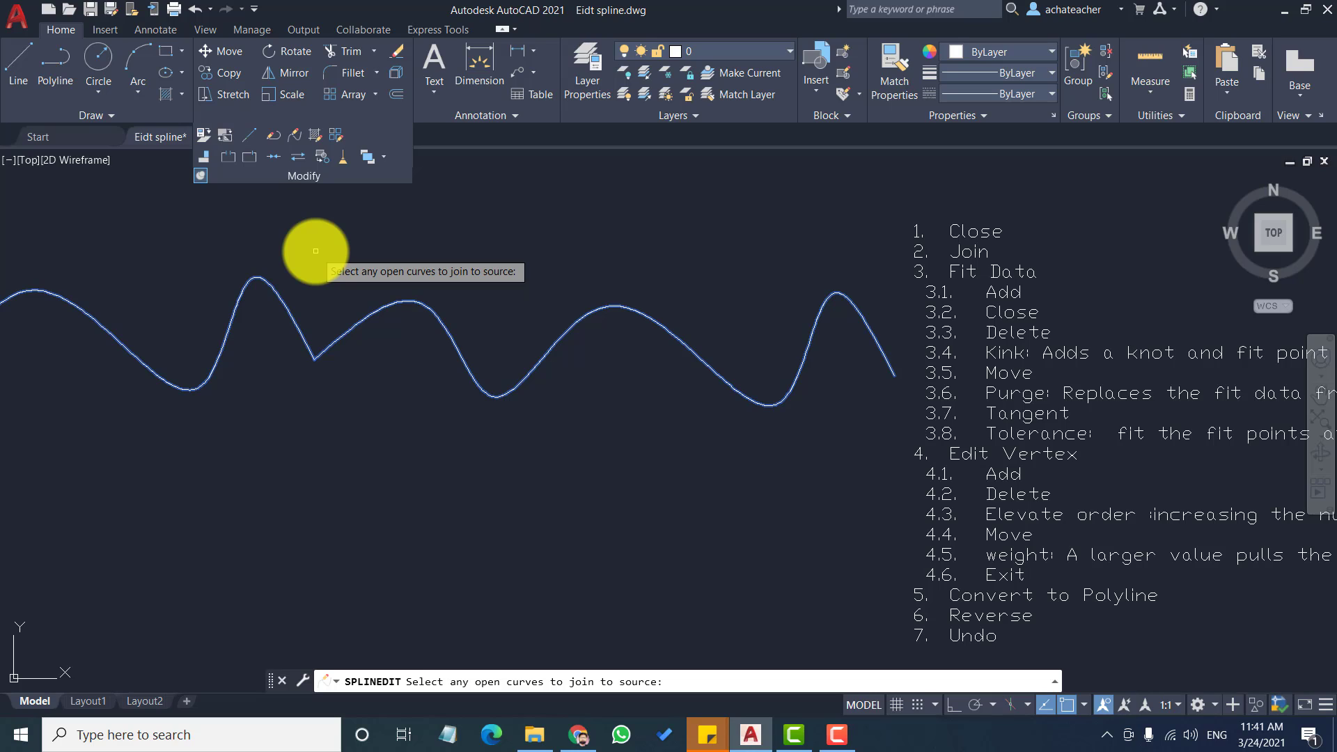
{"action": "key", "text": "Return"}
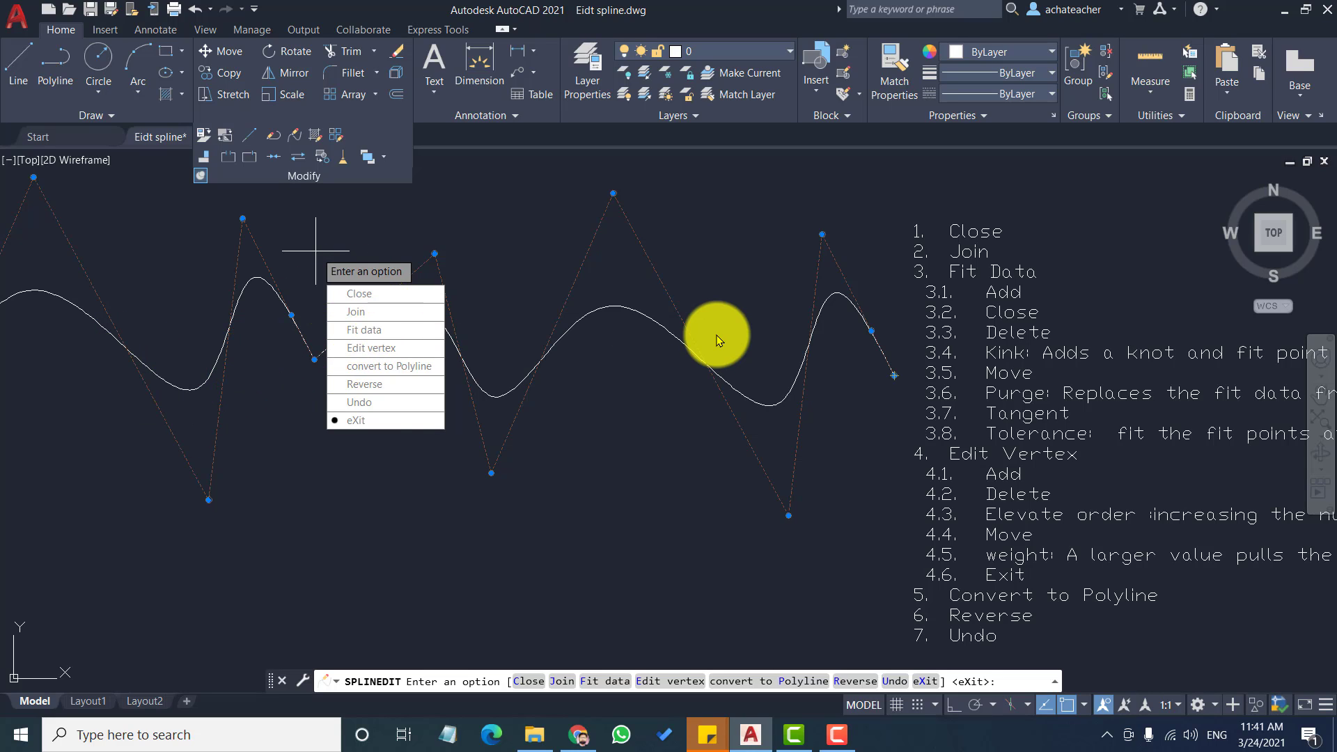
{"action": "left_click", "coordinate": [374, 420]}
{"action": "left_click", "coordinate": [371, 314]}
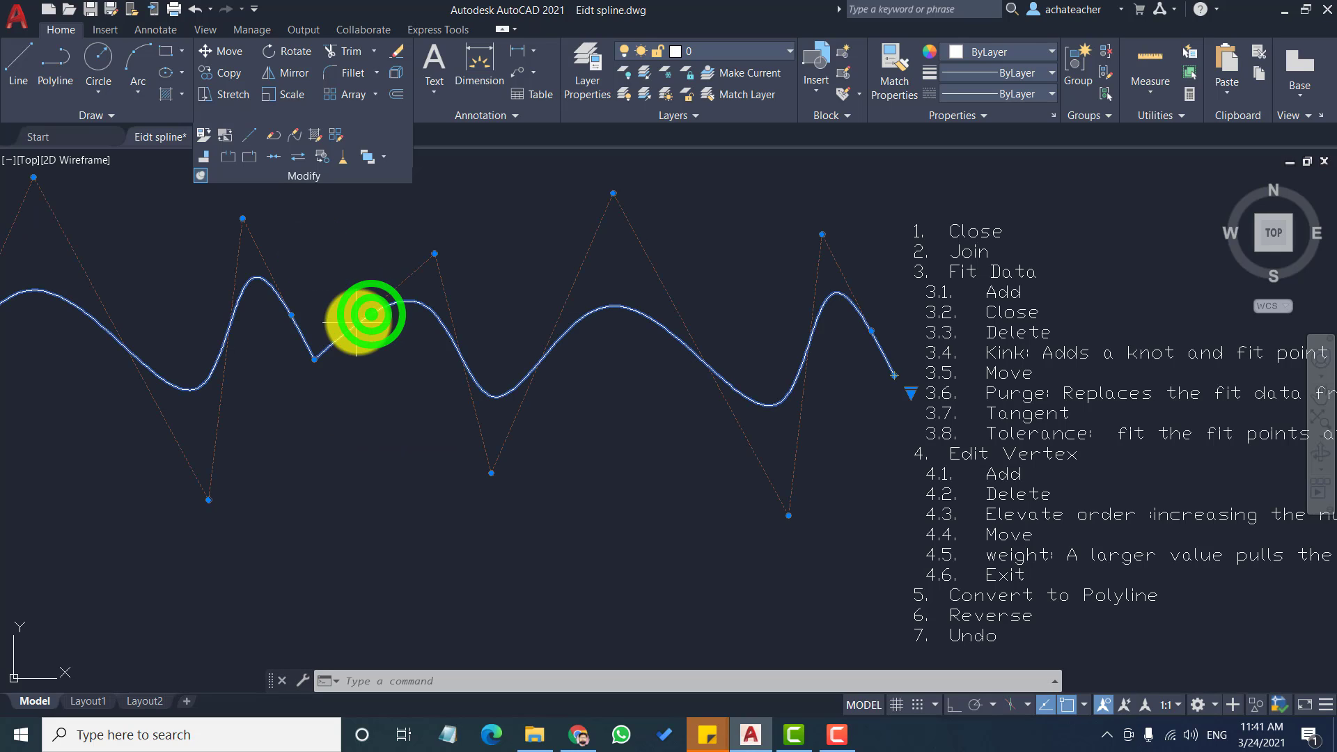
{"action": "left_click_drag", "start_coordinate": [371, 314], "coordinate": [303, 289]}
{"action": "key", "text": "Escape"}
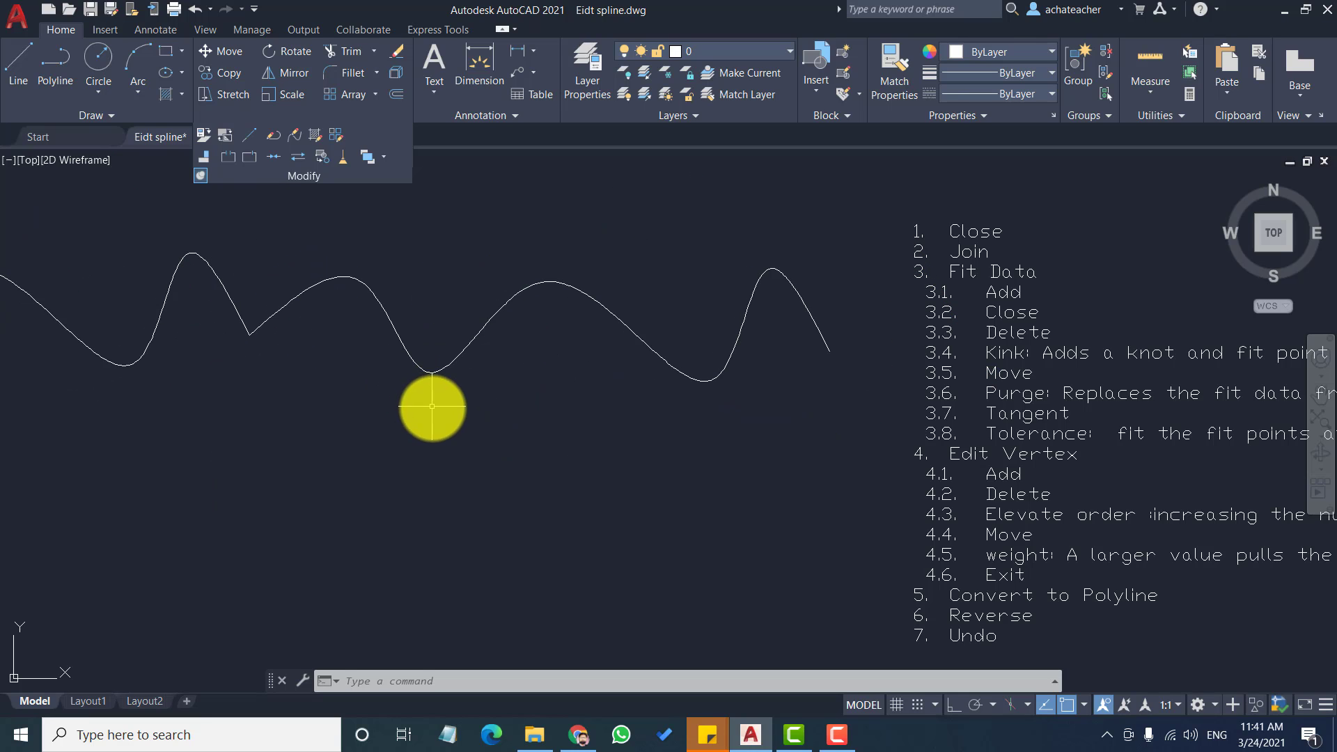
Step: Convert the joined spline to a polyline with a precision of 0, and inspect its straight segments and vertices
{"action": "left_click", "coordinate": [293, 134]}
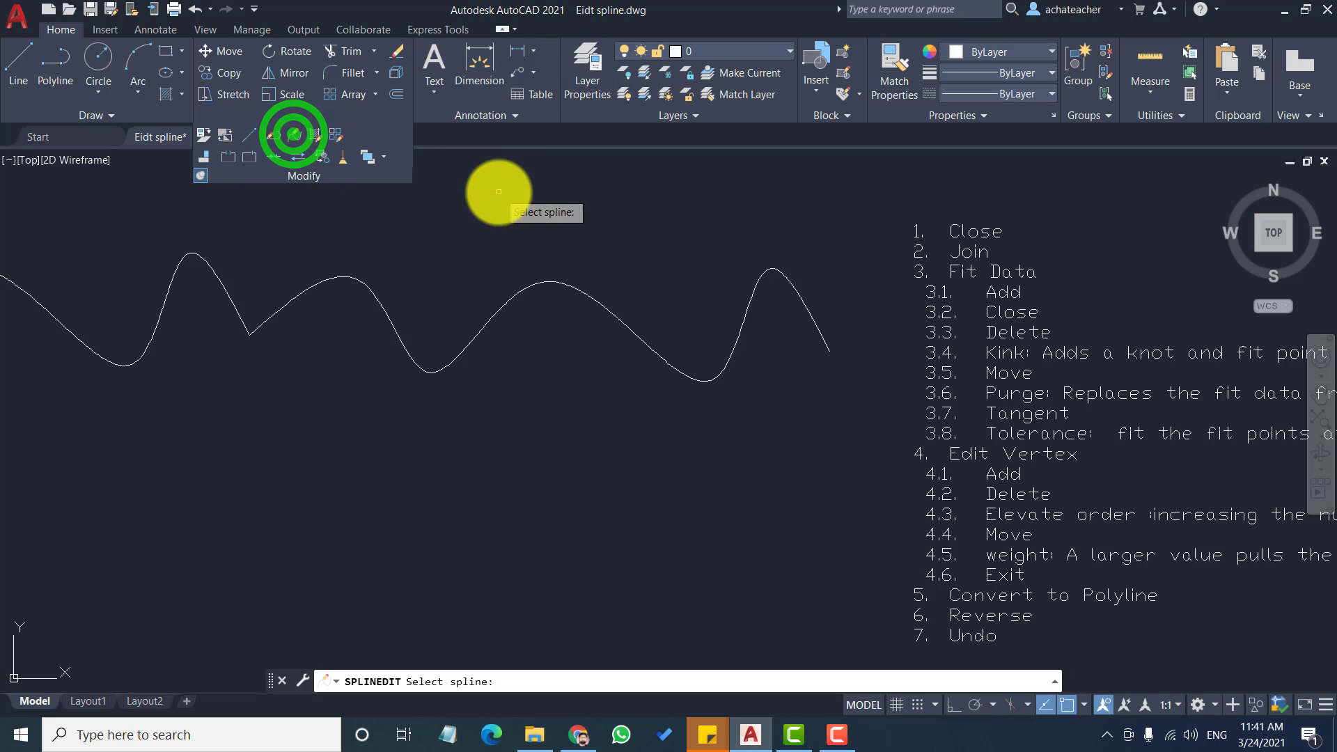
{"action": "left_click", "coordinate": [541, 284]}
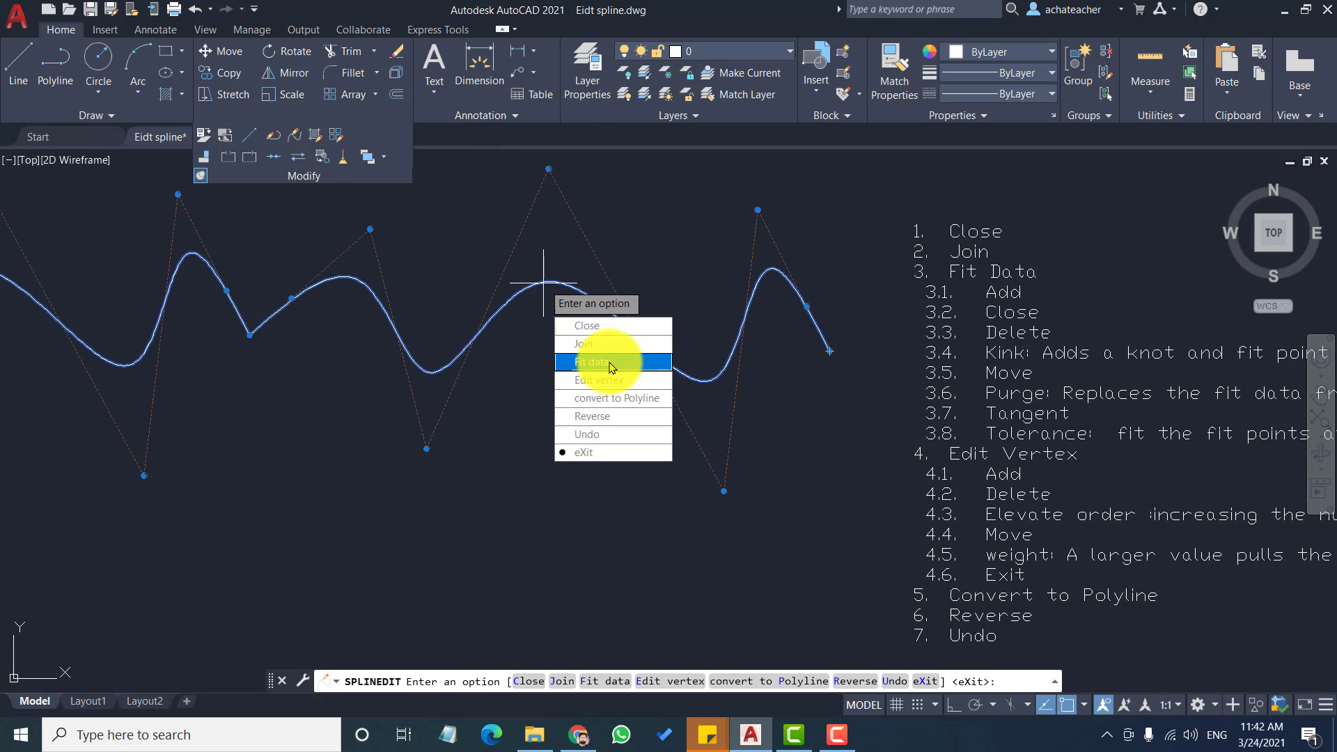
{"action": "left_click", "coordinate": [626, 404]}
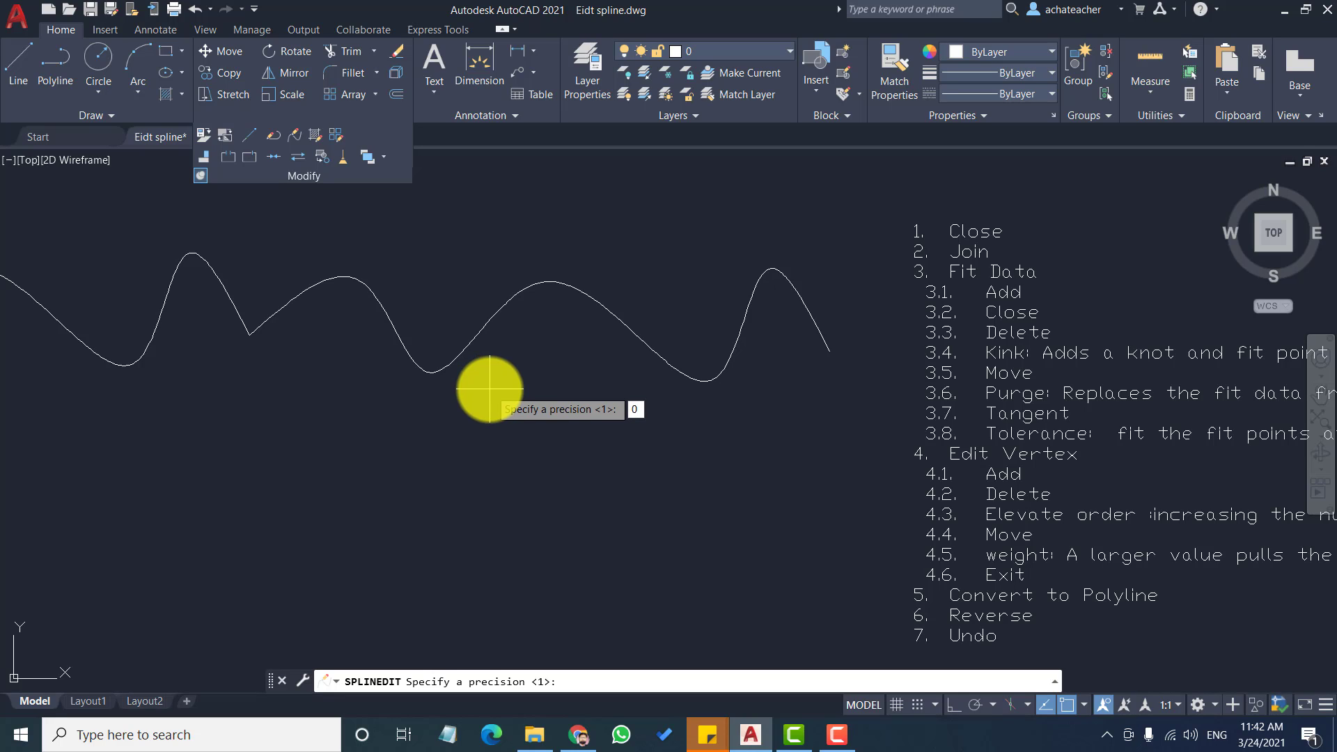
{"action": "key", "text": "Return"}
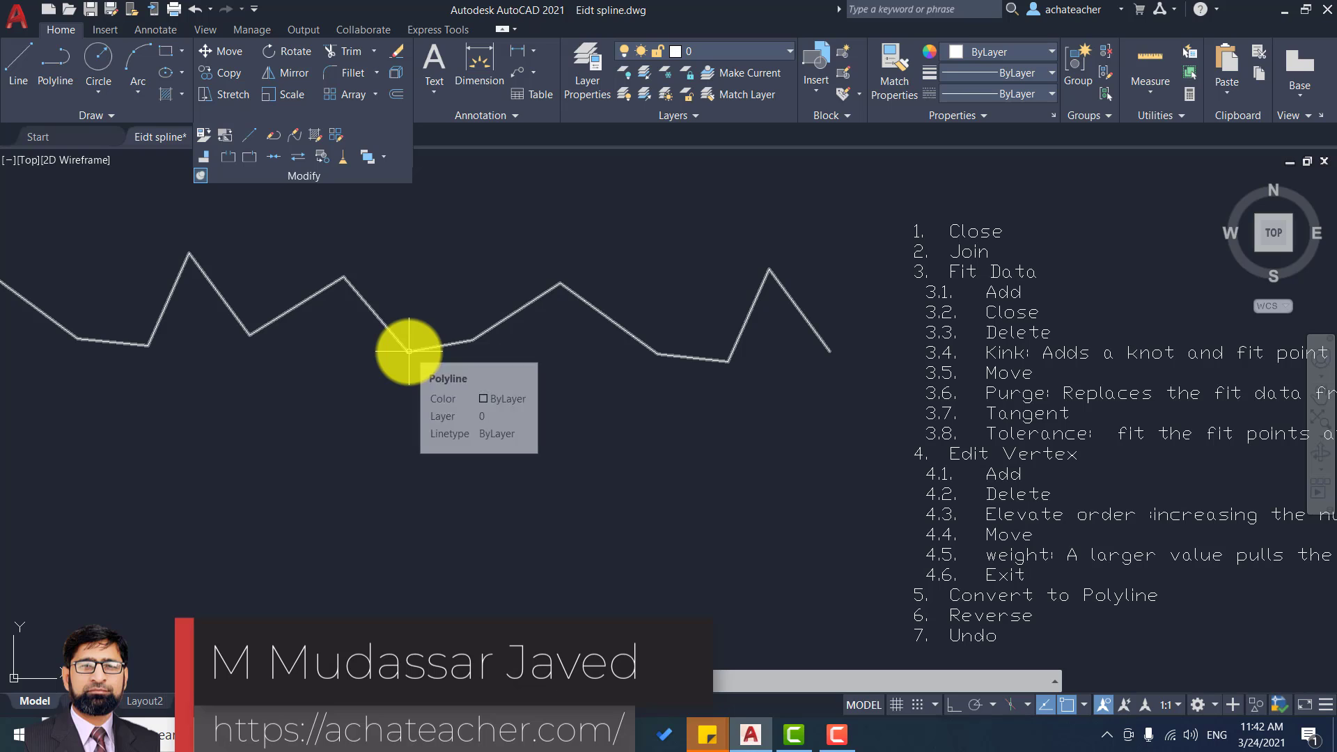
{"action": "scroll", "coordinate": [408, 351], "scroll_direction": "up", "scroll_amount": 4}
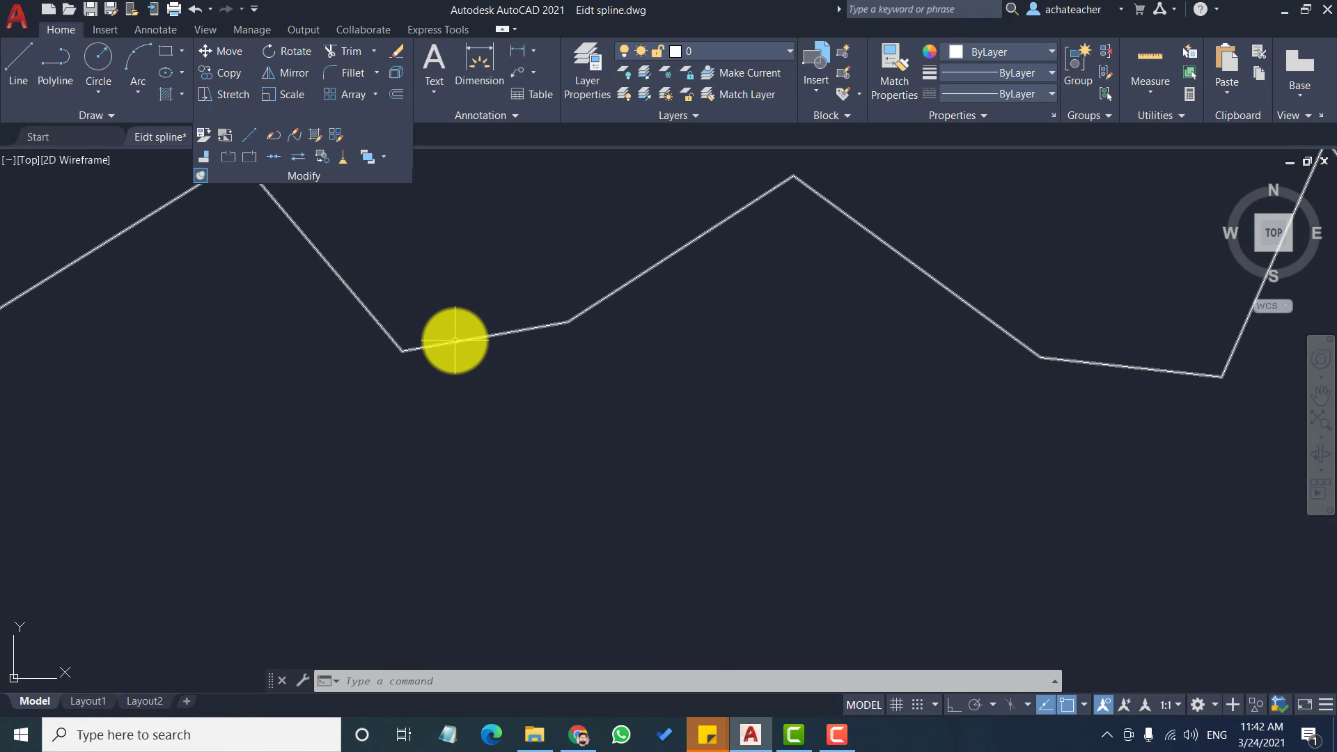
{"action": "scroll", "coordinate": [477, 338], "scroll_direction": "down", "scroll_amount": 2}
{"action": "left_click", "coordinate": [478, 338]}
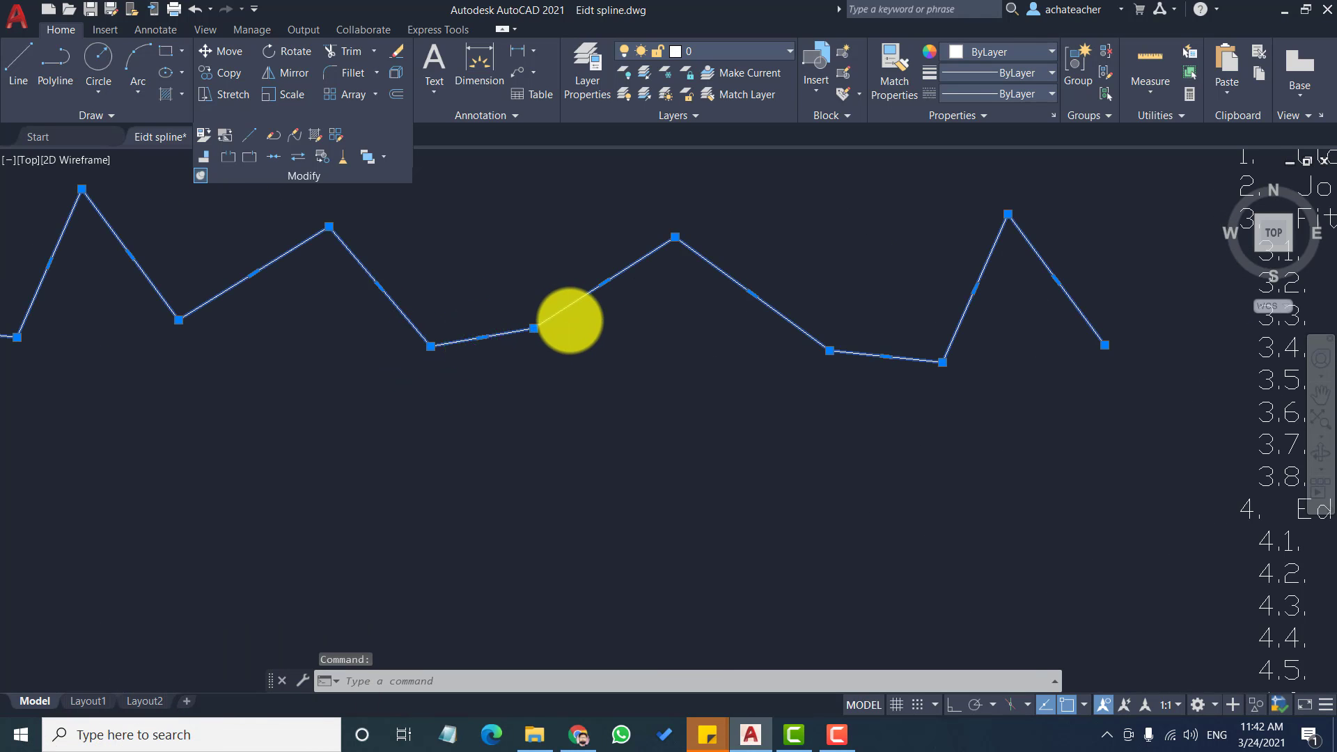
{"action": "scroll", "coordinate": [567, 310], "scroll_direction": "down", "scroll_amount": 2}
{"action": "scroll", "coordinate": [632, 298], "scroll_direction": "up", "scroll_amount": 1}
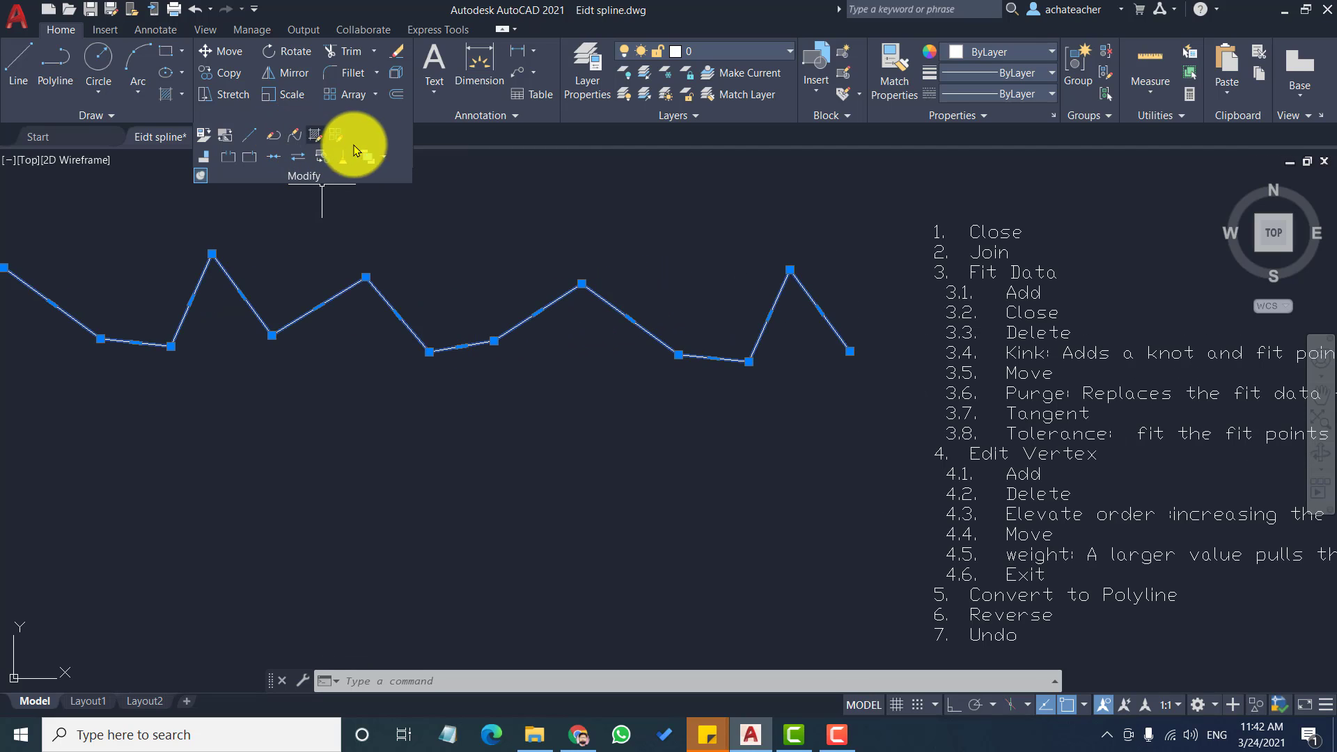
Step: Undo the conversion of the spline to a polyline
{"action": "key", "text": "Escape"}
{"action": "key", "text": "ctrl+z"}
{"action": "key", "text": "ctrl+z"}
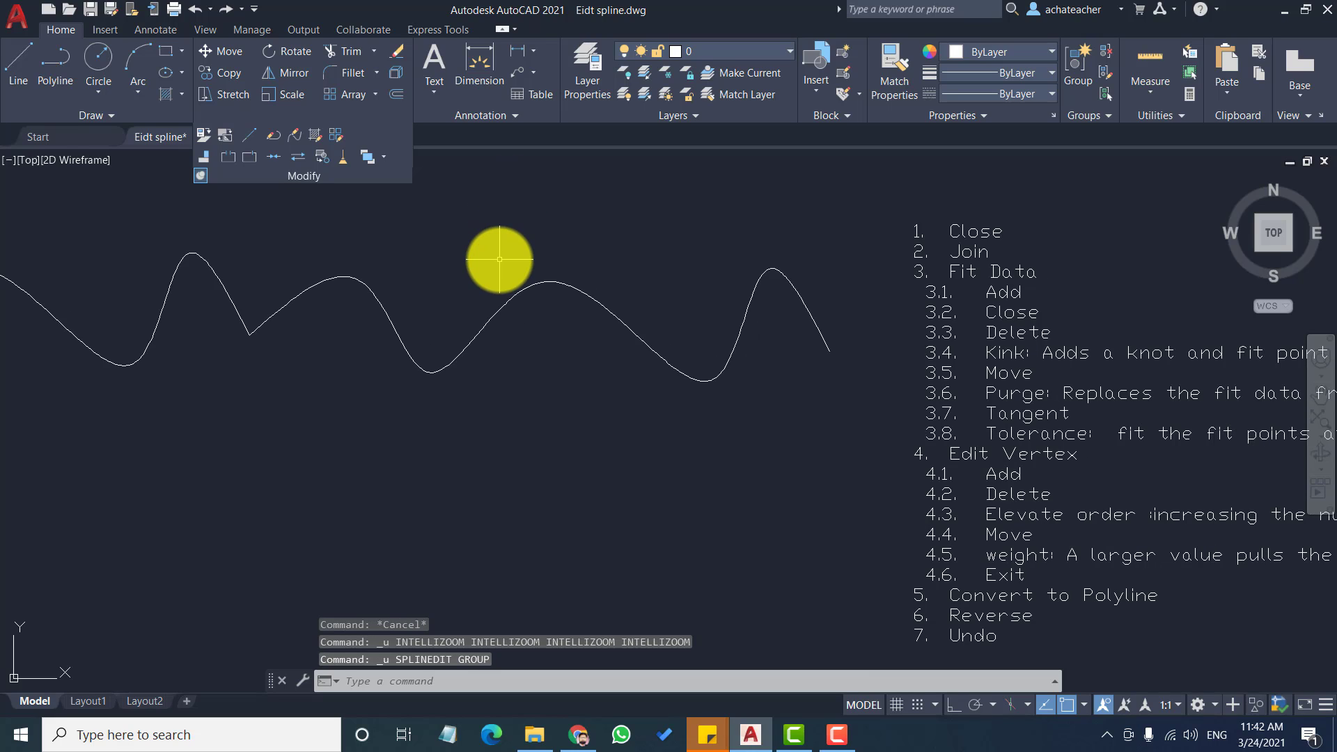
{"action": "left_click", "coordinate": [295, 134]}
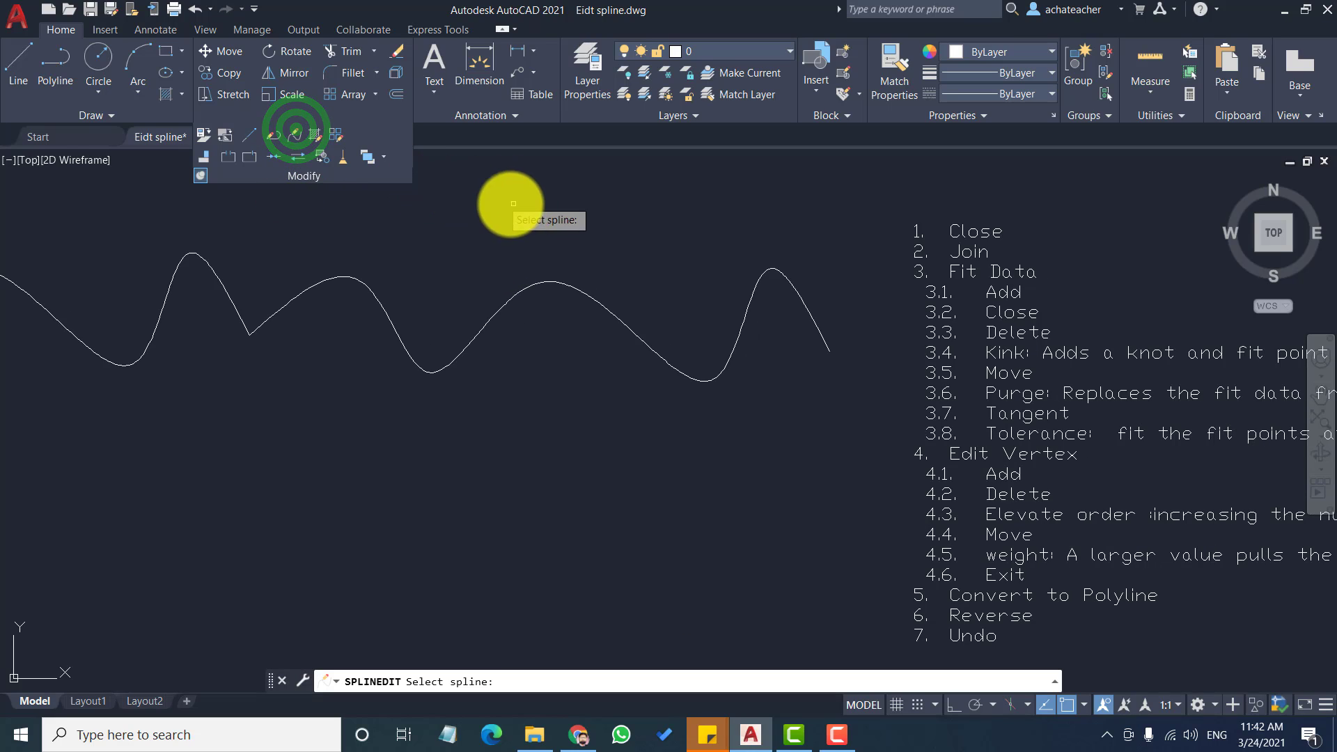
{"action": "left_click", "coordinate": [538, 286]}
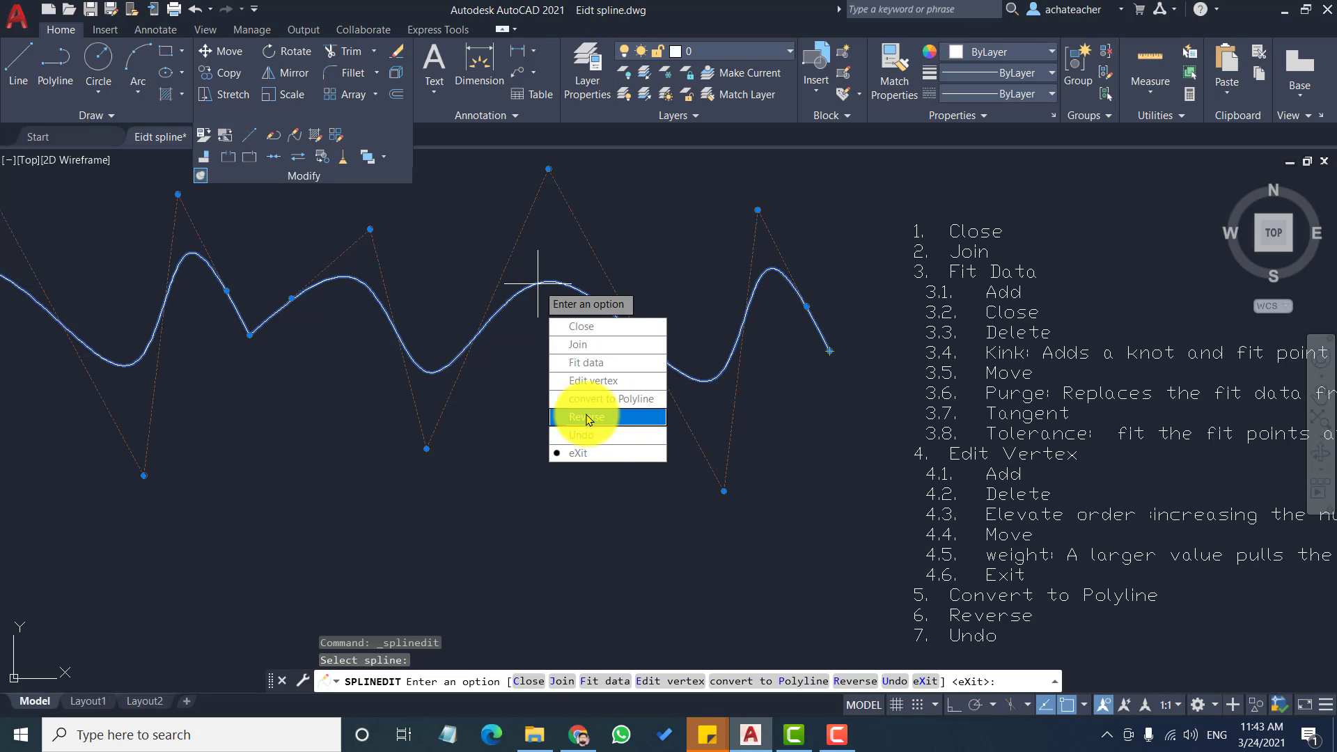
{"action": "scroll", "coordinate": [361, 370], "scroll_direction": "down", "scroll_amount": 2}
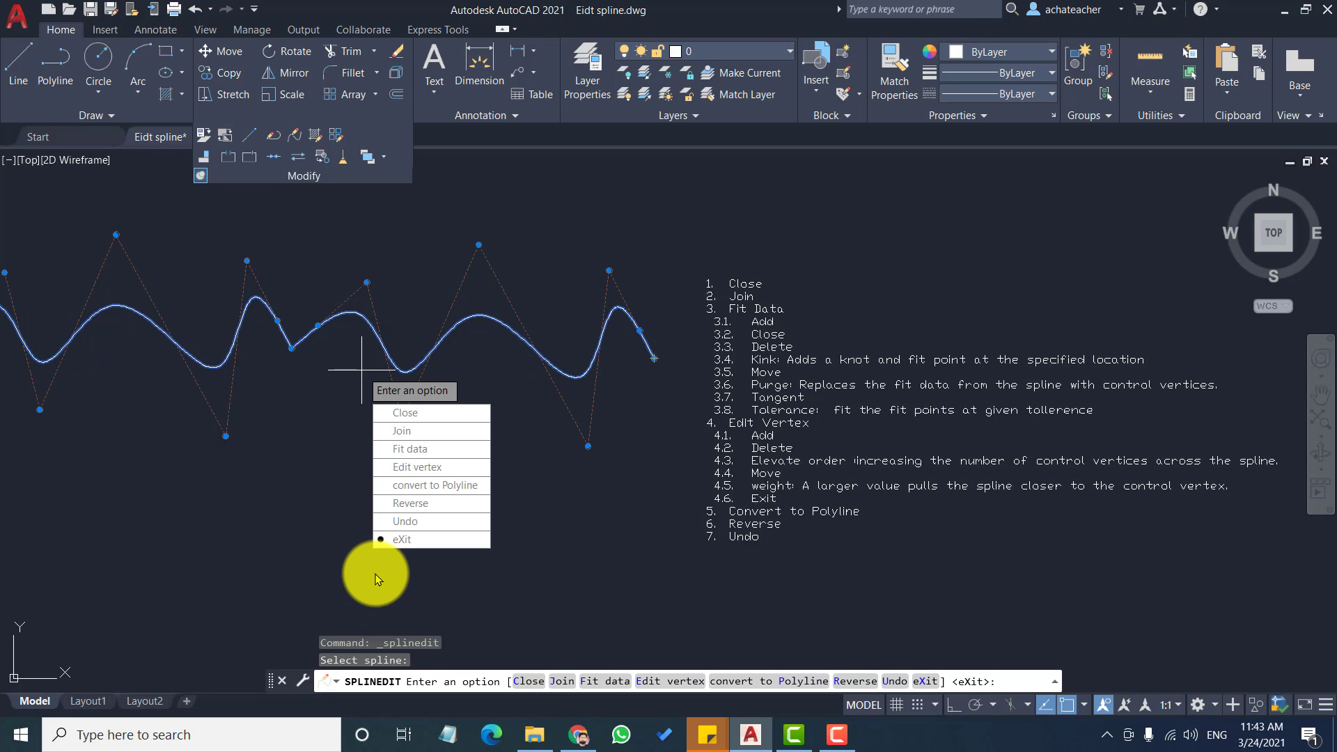
{"action": "scroll", "coordinate": [376, 577], "scroll_direction": "up", "scroll_amount": 2}
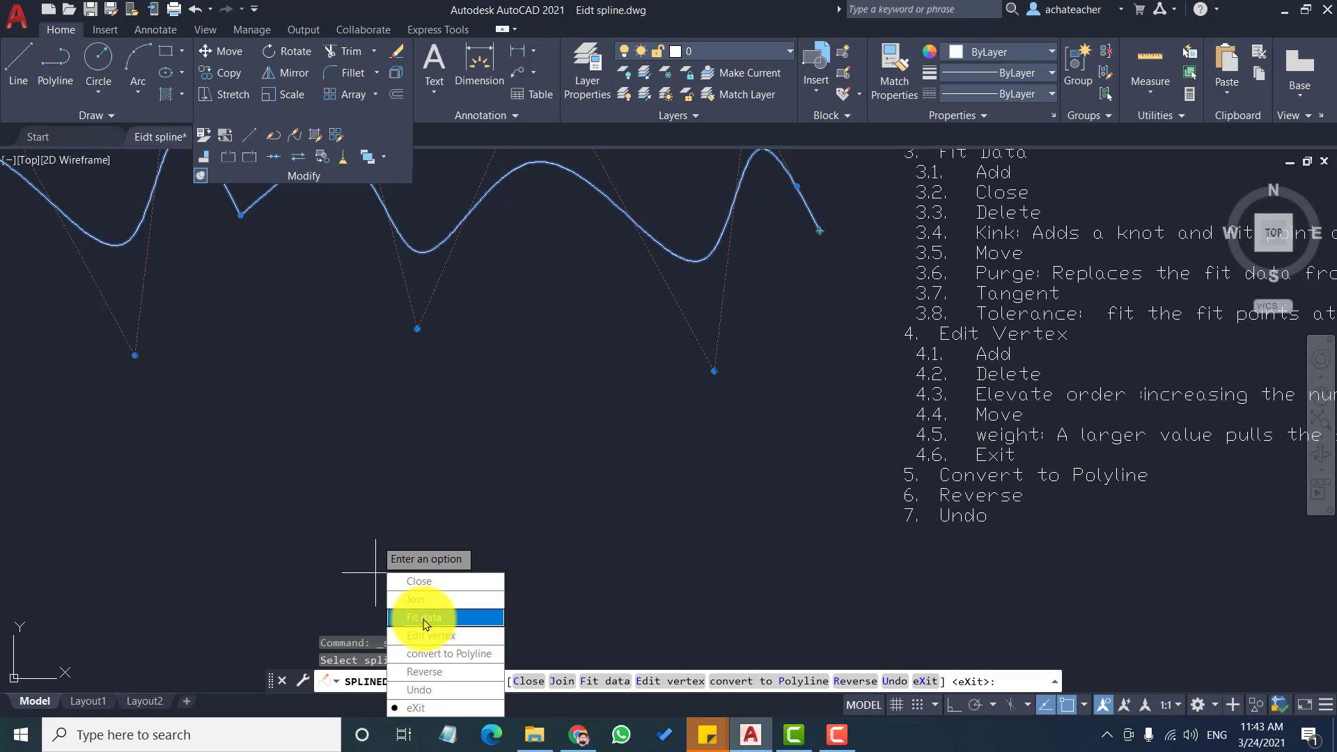
{"action": "key", "text": "Escape"}
{"action": "middle_click_drag", "start_coordinate": [937, 176], "coordinate": [934, 308]}
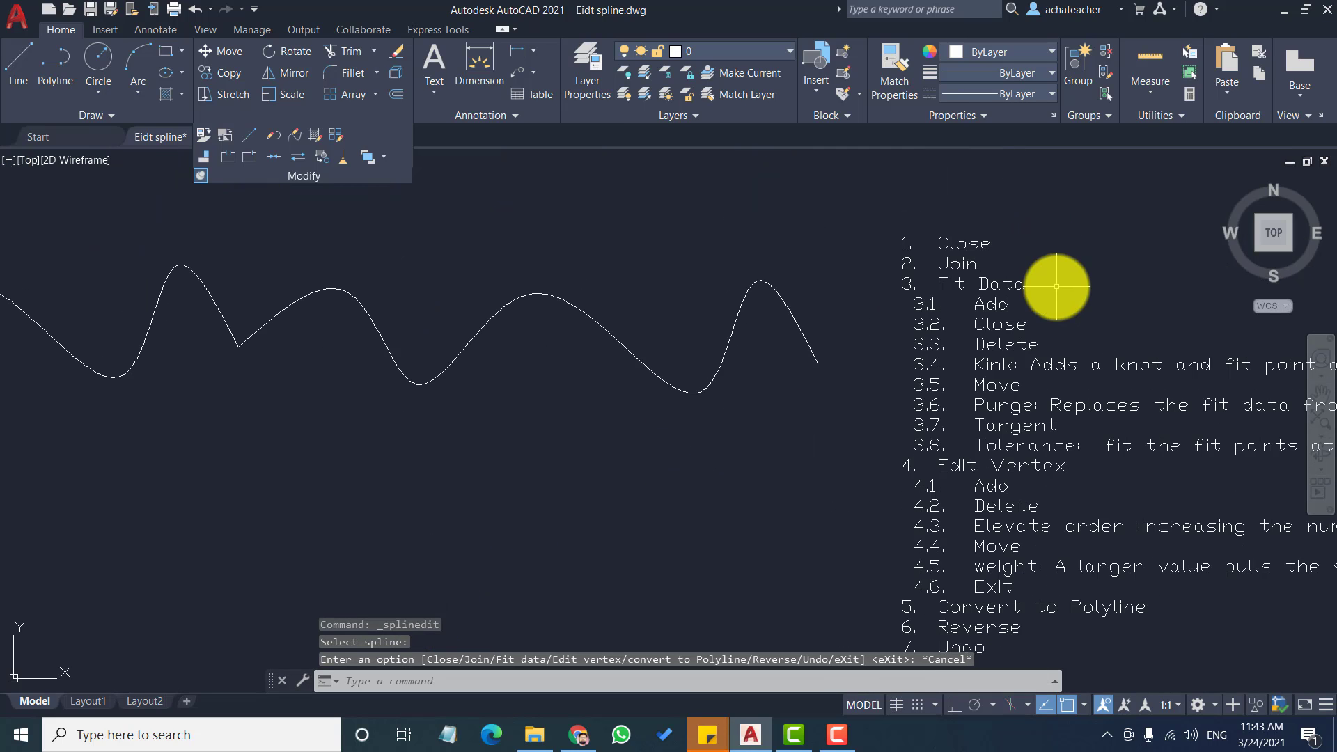
Step: Try to extend the joined spline beyond its right endpoint by adding seven fit points with Edit Spline's Fit Data Add option
{"action": "left_click", "coordinate": [717, 357]}
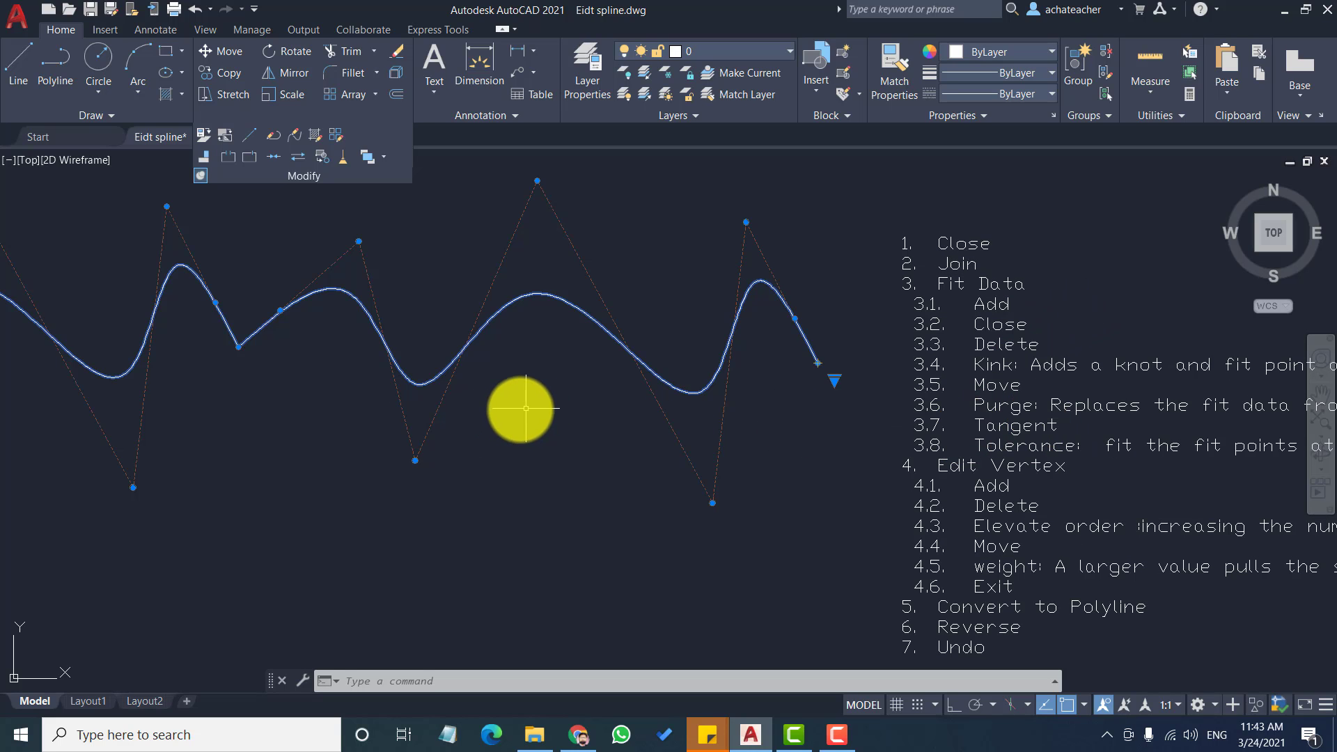
{"action": "left_click", "coordinate": [293, 135]}
{"action": "key", "text": "Down"}
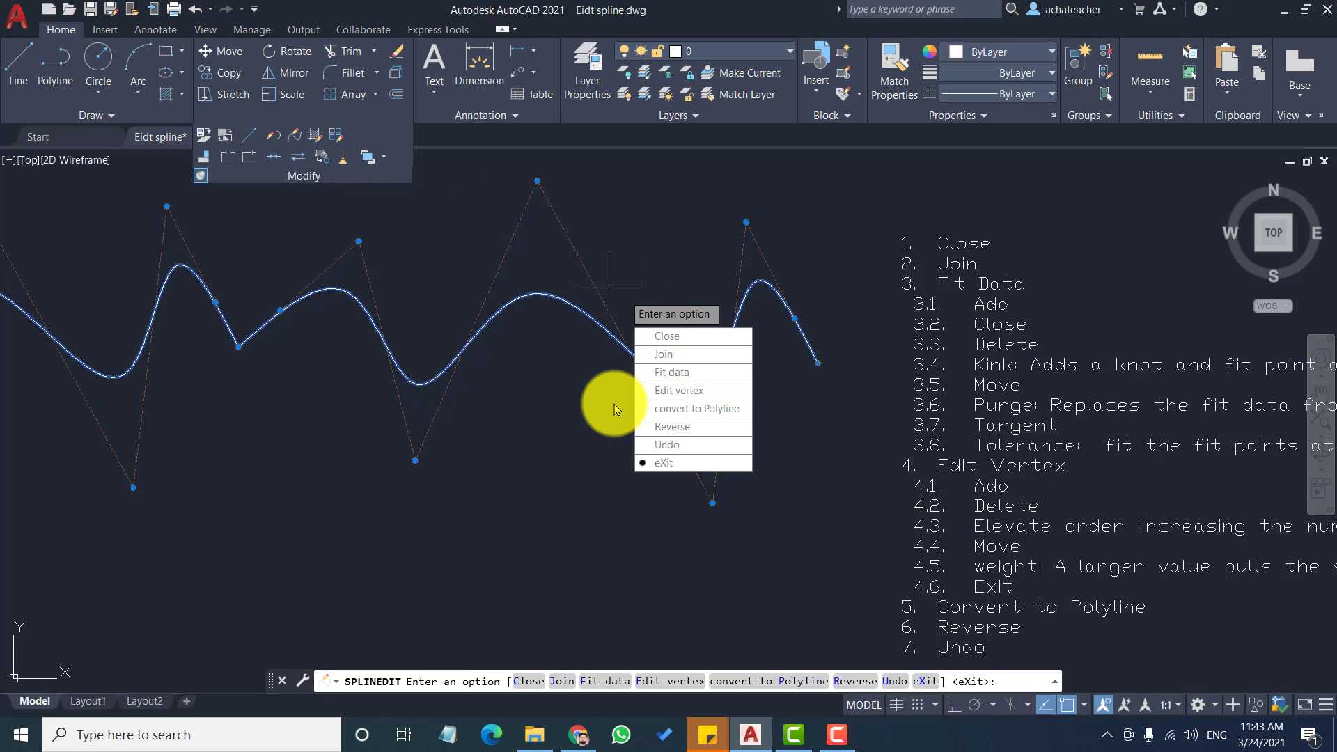
{"action": "left_click", "coordinate": [667, 372]}
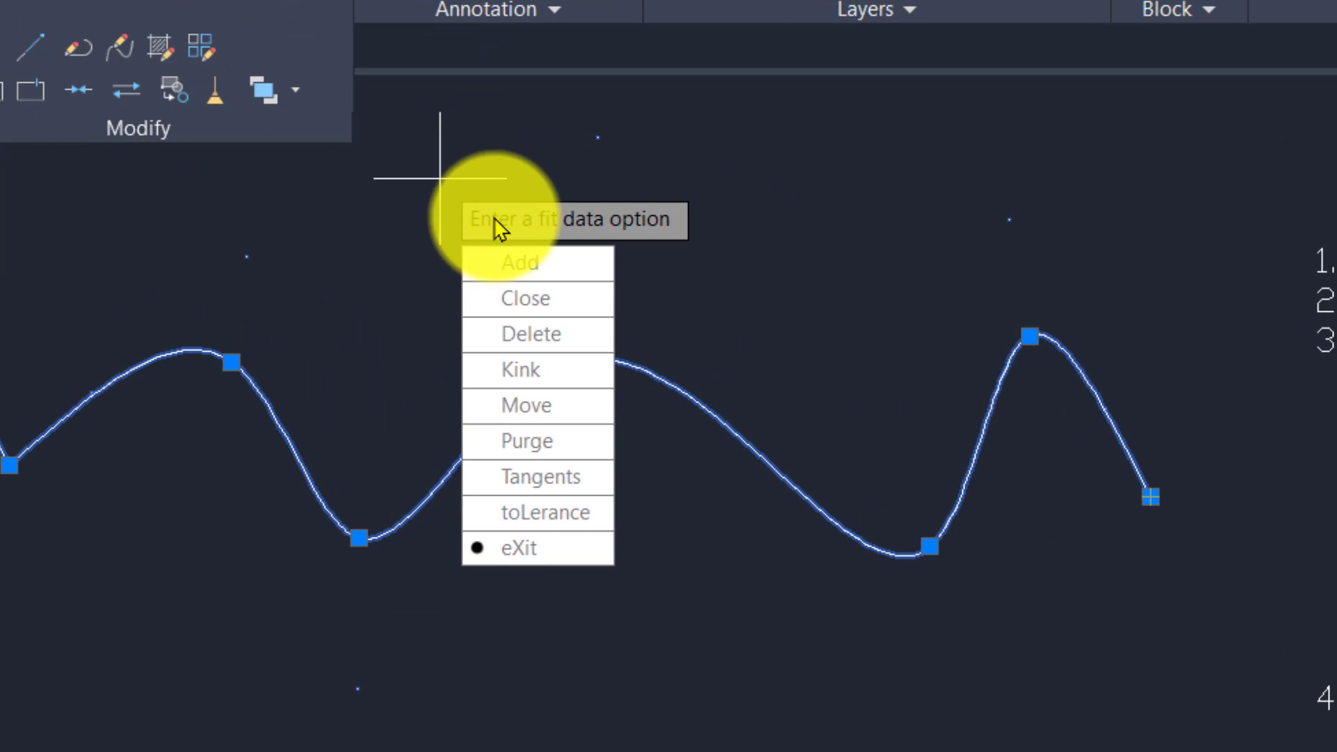
{"action": "left_click", "coordinate": [565, 264]}
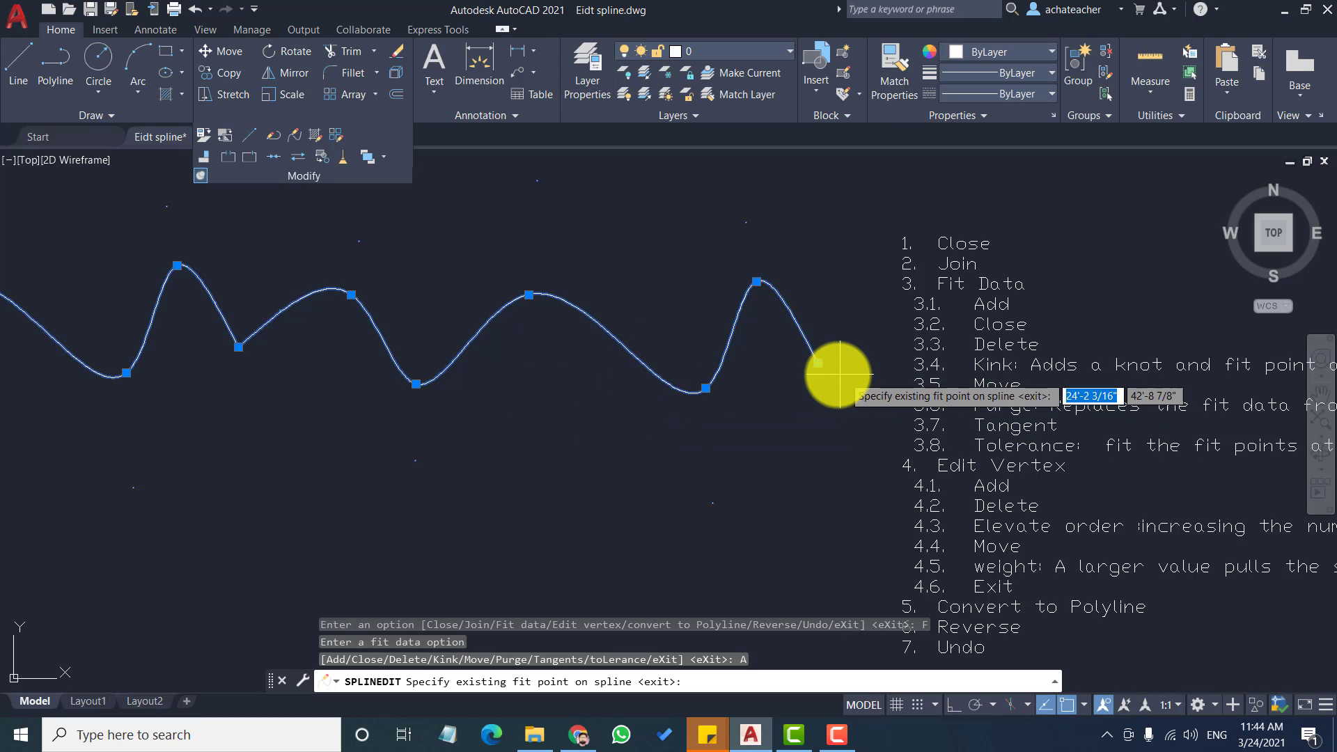
{"action": "left_click", "coordinate": [817, 362]}
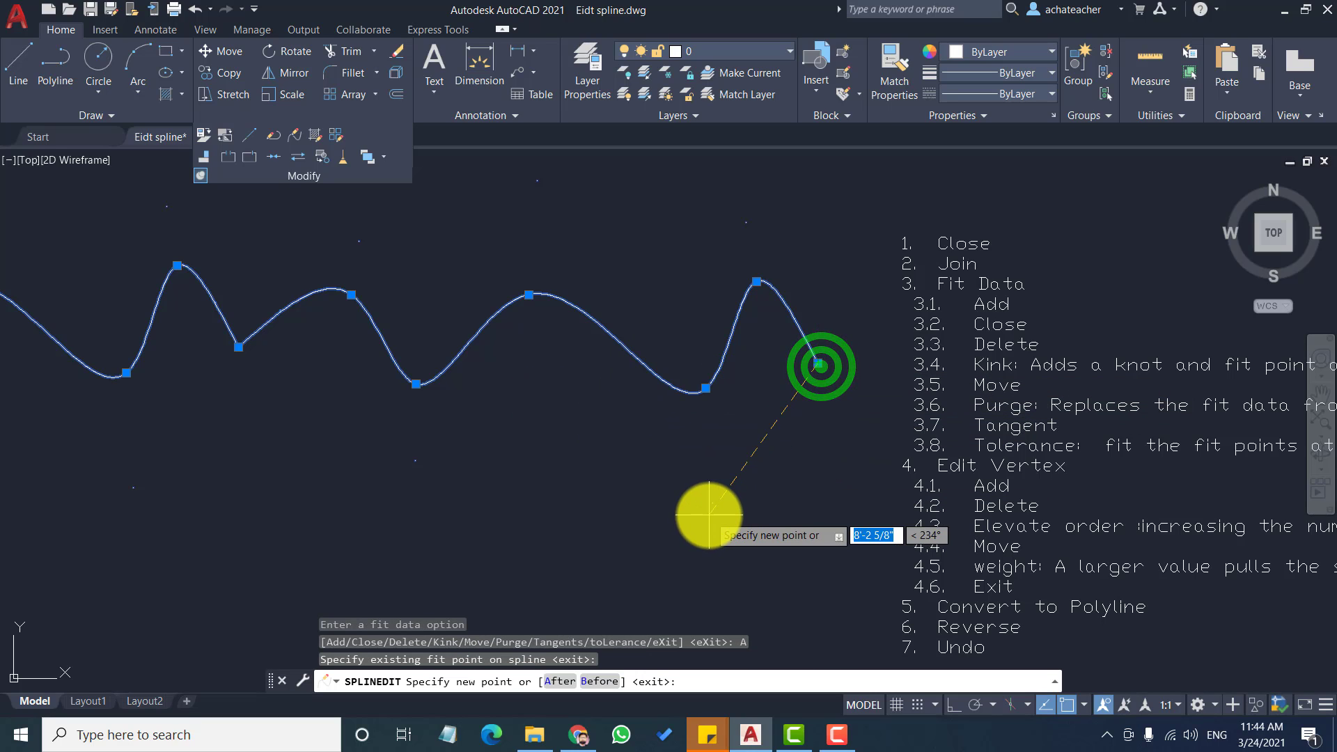
{"action": "left_click", "coordinate": [632, 527]}
{"action": "left_click", "coordinate": [832, 533]}
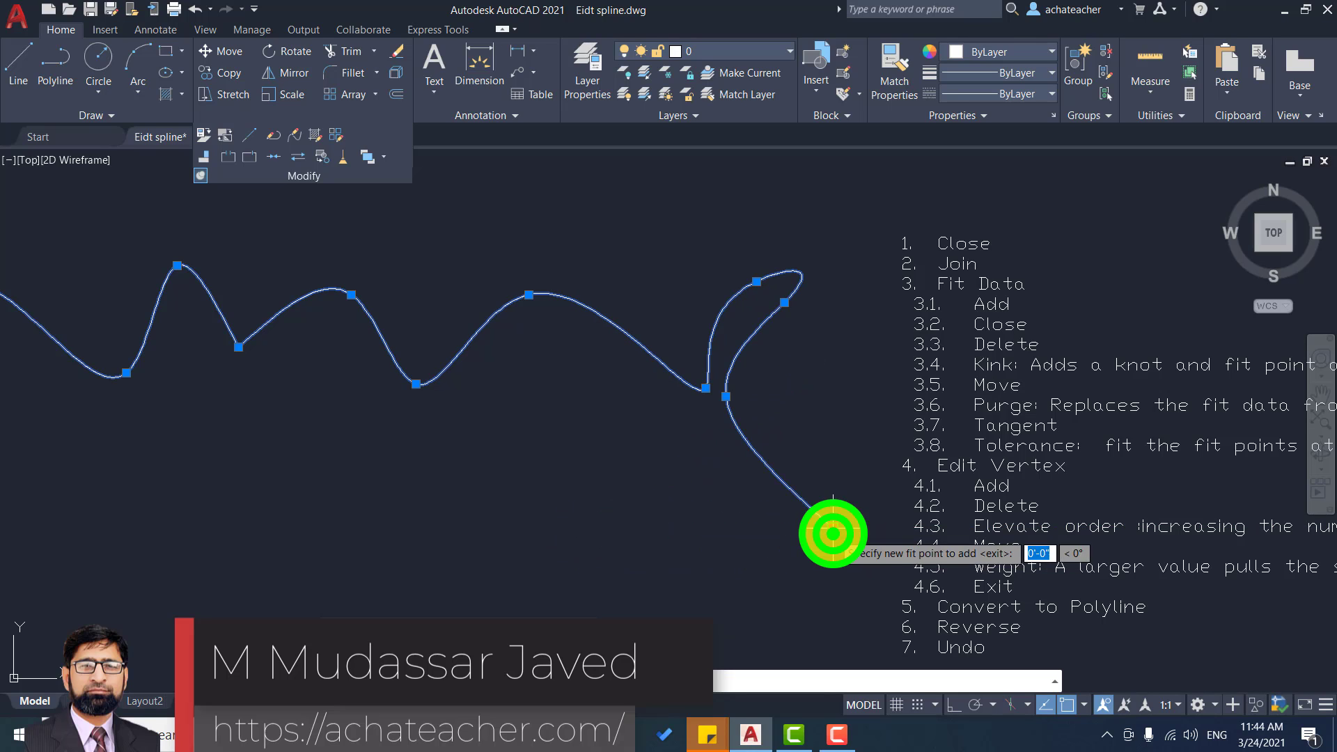
{"action": "left_click", "coordinate": [852, 454]}
{"action": "left_click", "coordinate": [869, 508]}
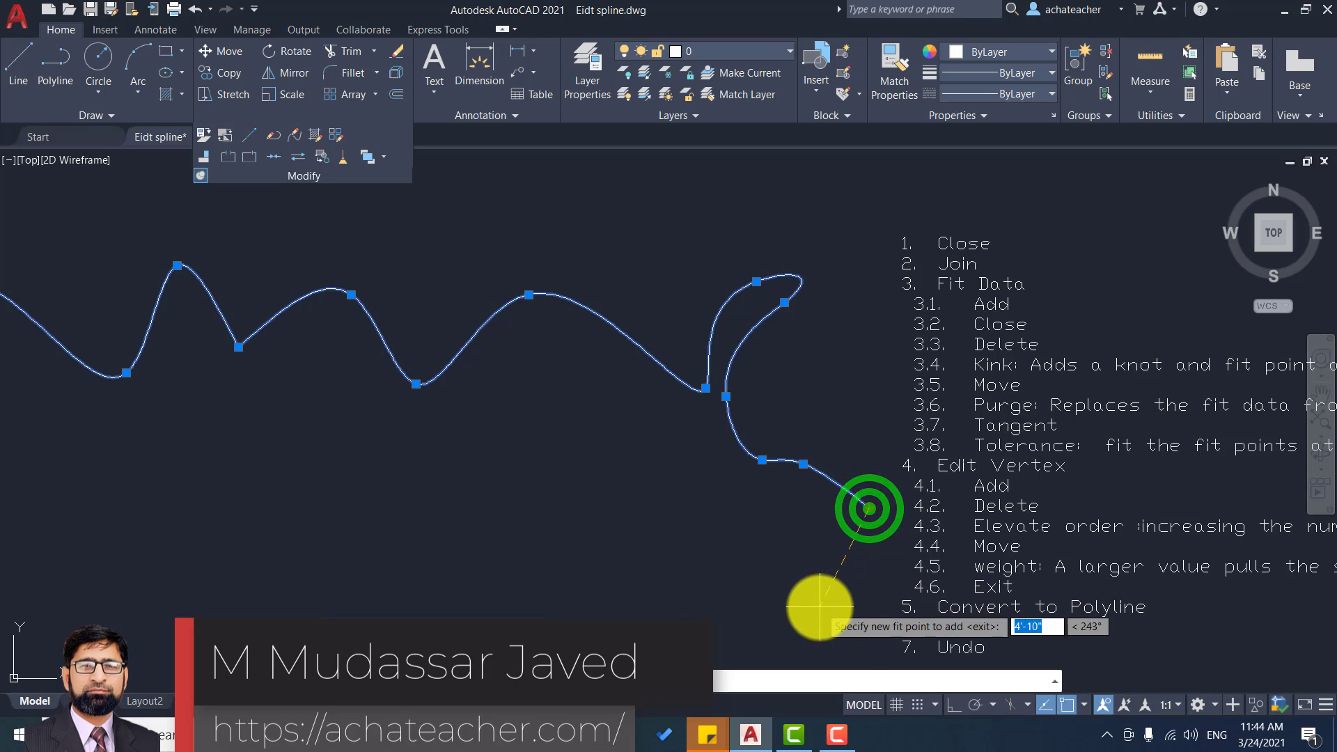
{"action": "left_click", "coordinate": [820, 607]}
{"action": "left_click", "coordinate": [712, 618]}
{"action": "left_click", "coordinate": [635, 569]}
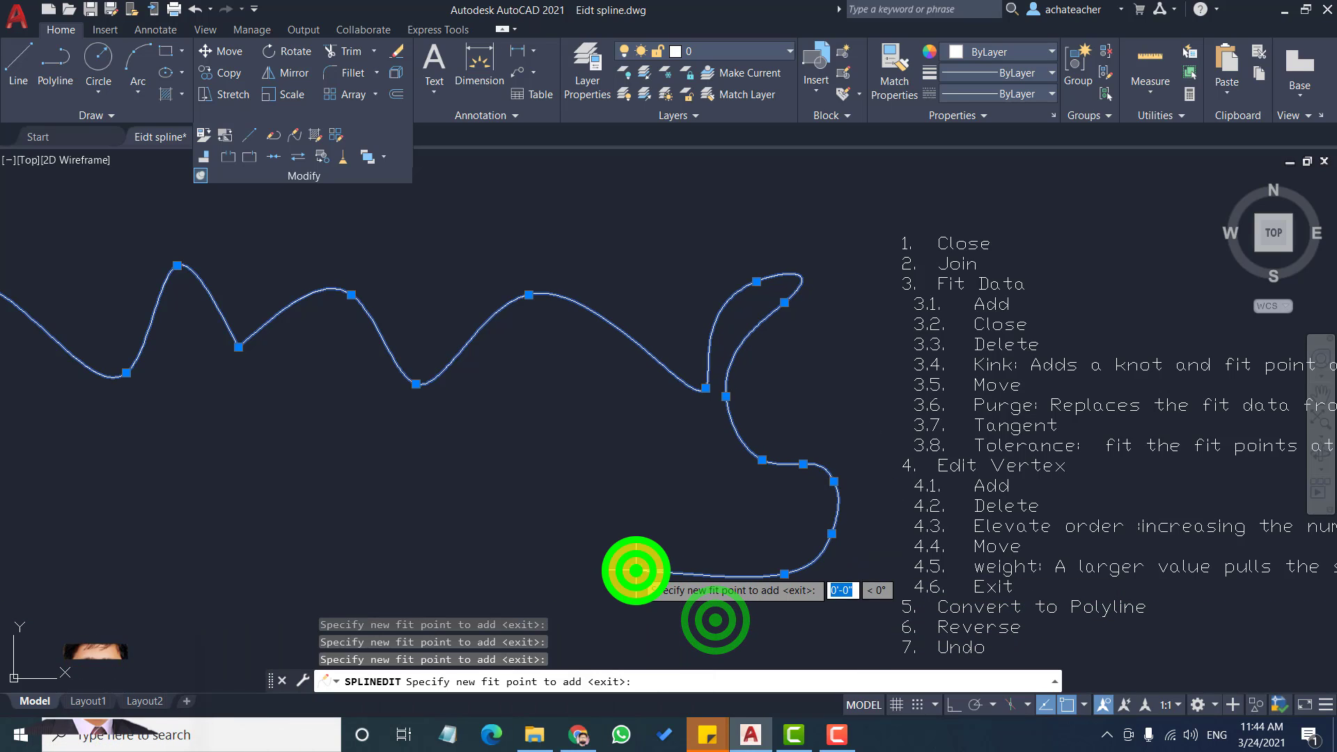
{"action": "key", "text": "Return"}
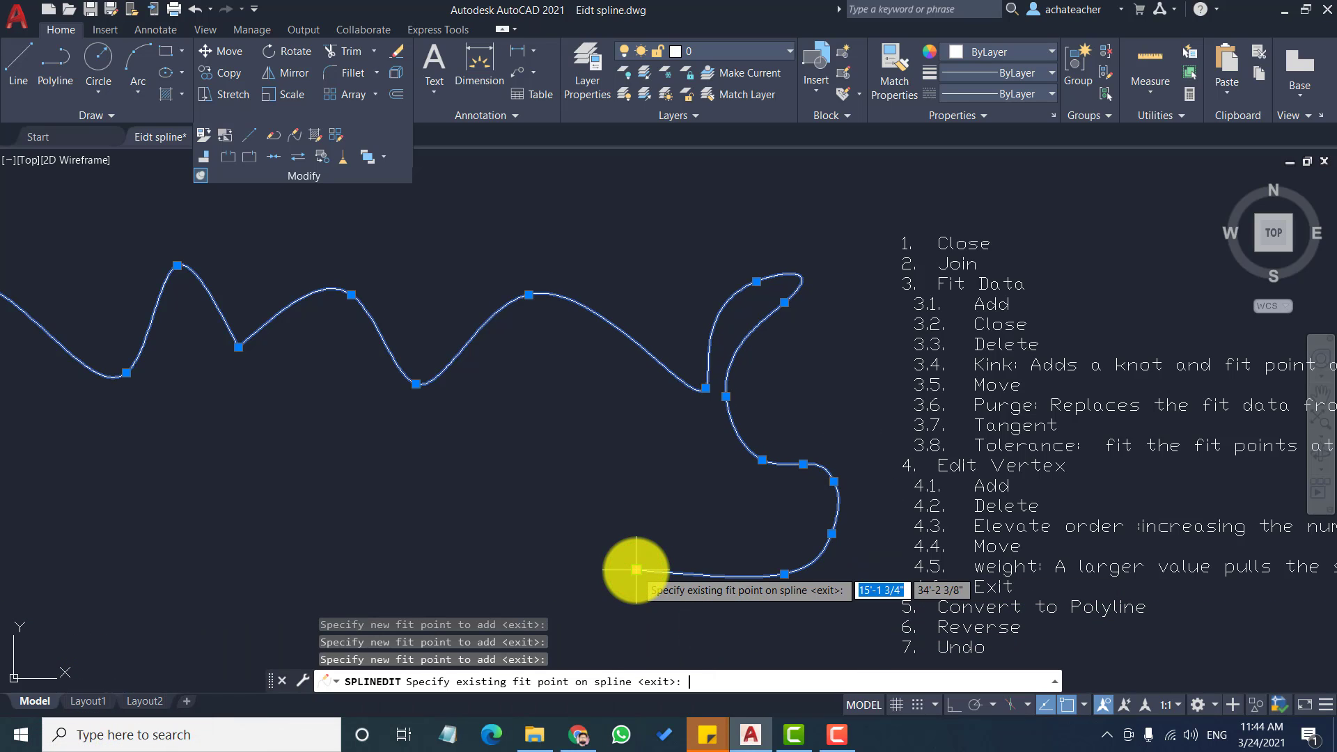
{"action": "key", "text": "Escape"}
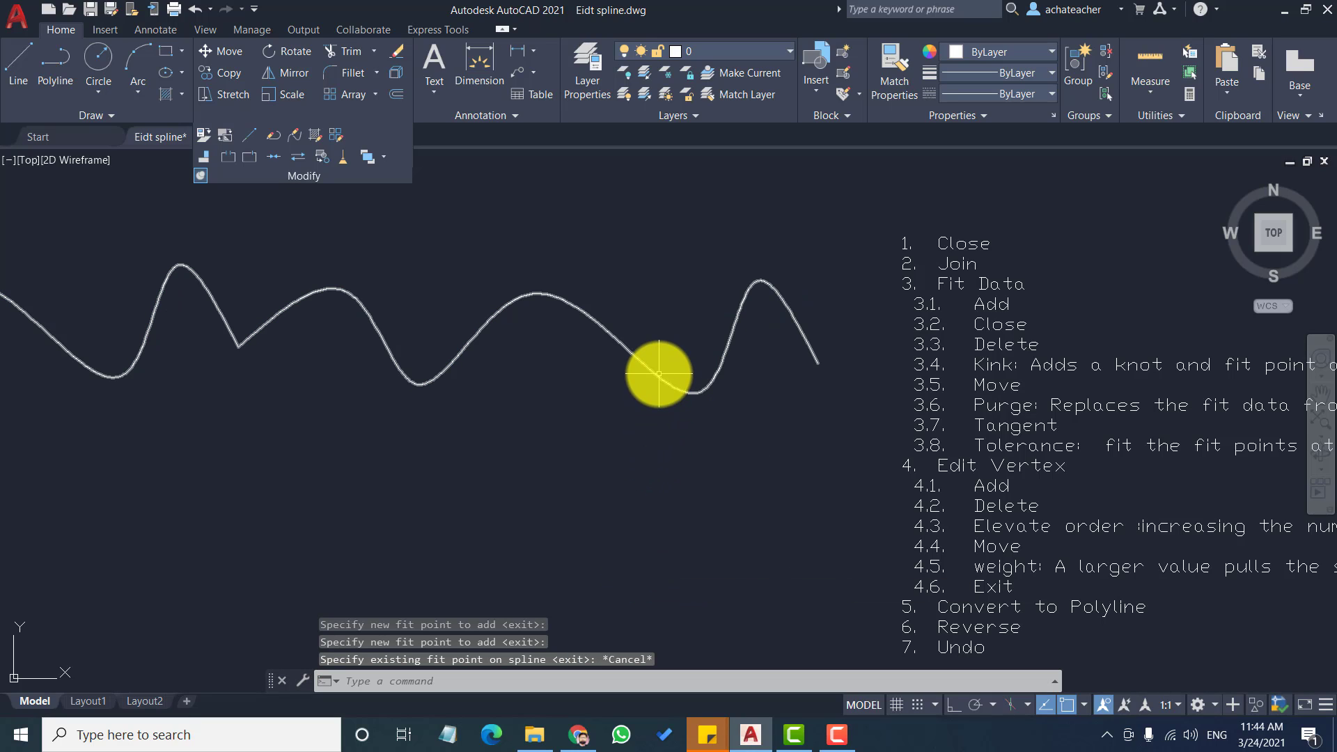
Step: Extend the joined spline from its right end fit point with five new points below it, using Edit Spline's Fit Data Add option
{"action": "left_click", "coordinate": [295, 137]}
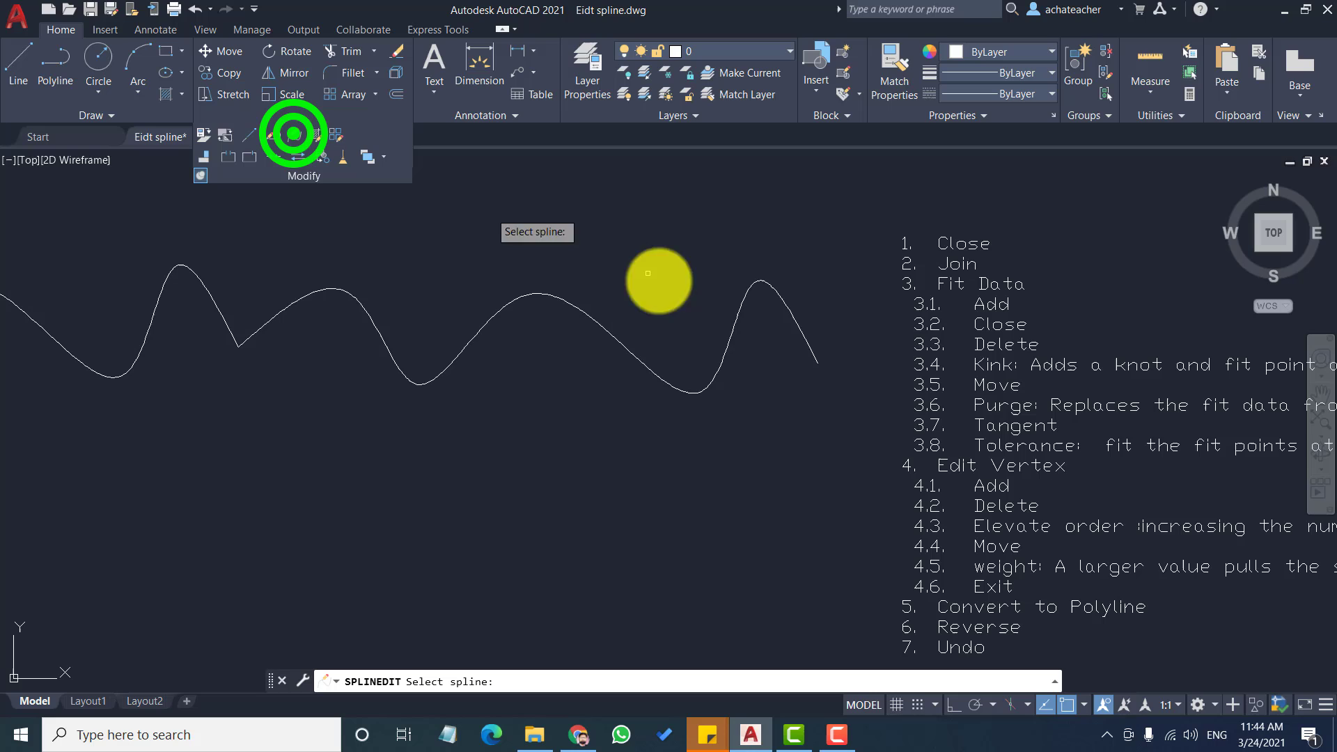
{"action": "left_click", "coordinate": [634, 359]}
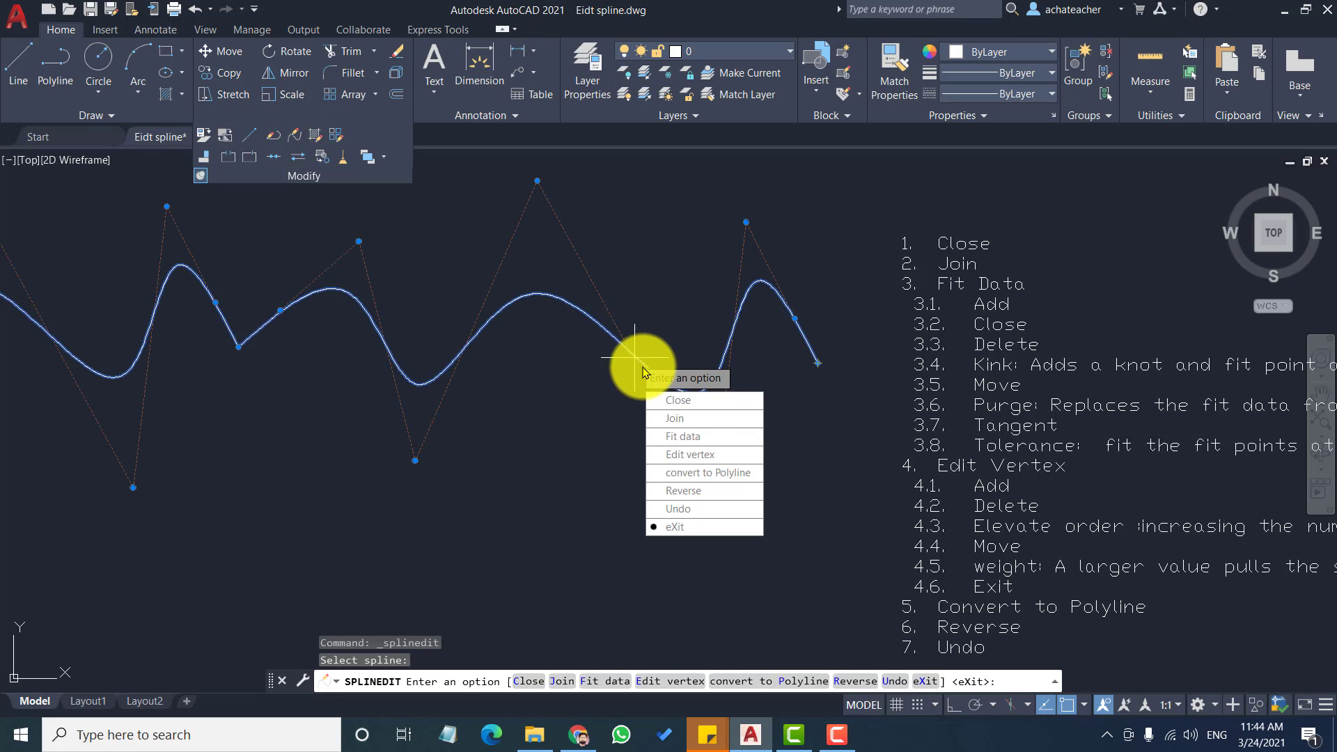
{"action": "left_click", "coordinate": [699, 436]}
{"action": "left_click", "coordinate": [692, 402]}
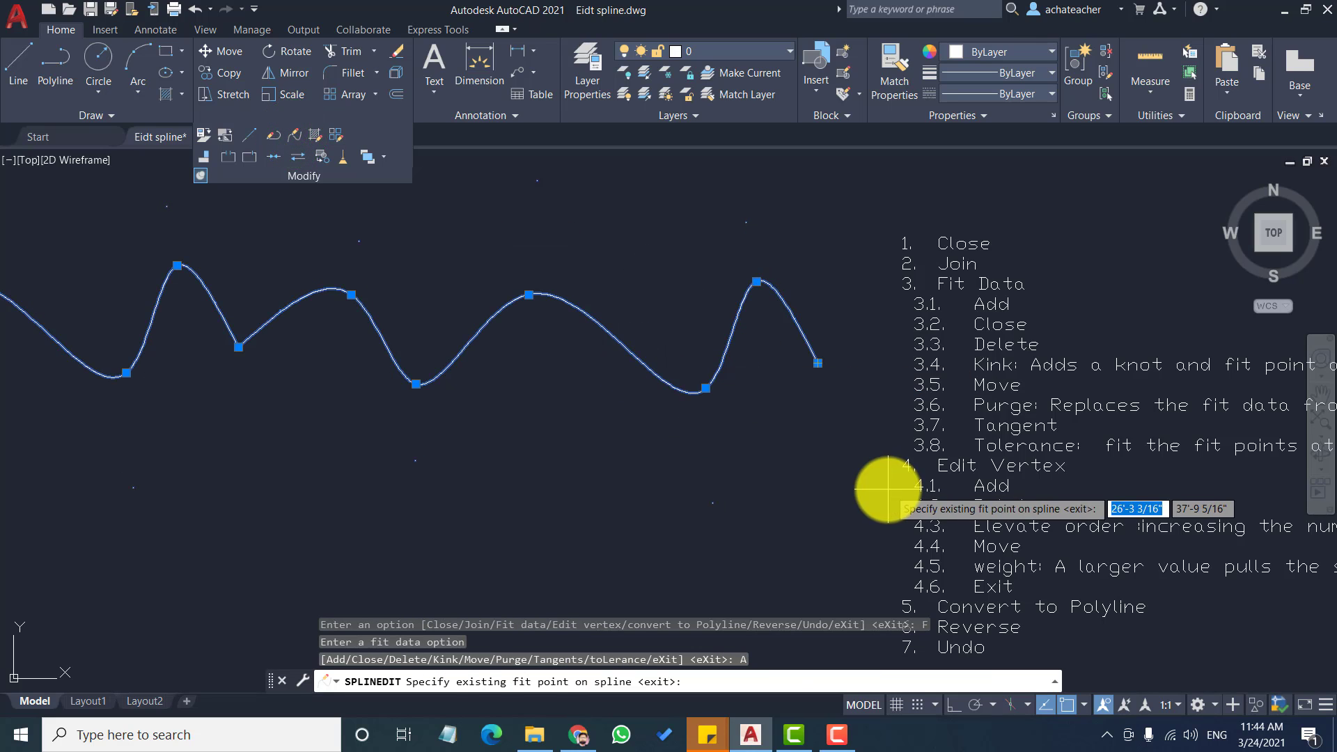
{"action": "left_click", "coordinate": [819, 364]}
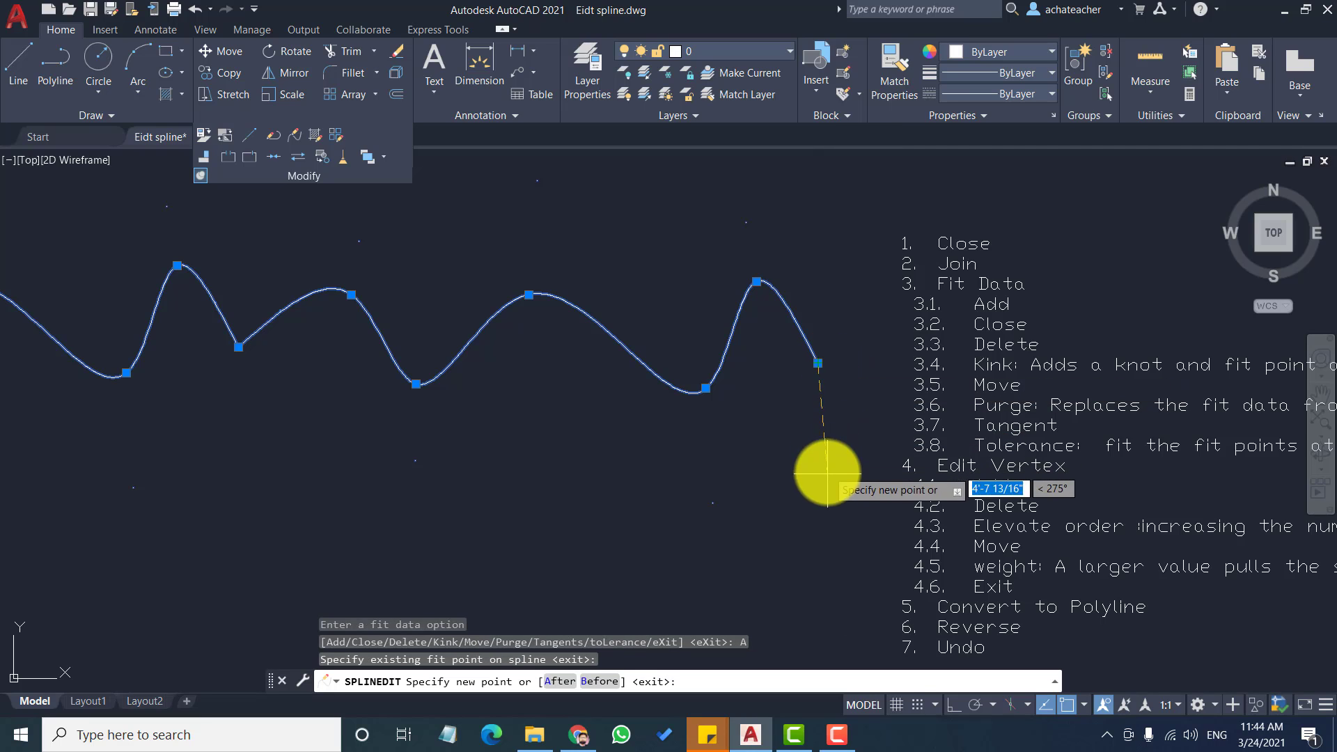
{"action": "left_click", "coordinate": [863, 481]}
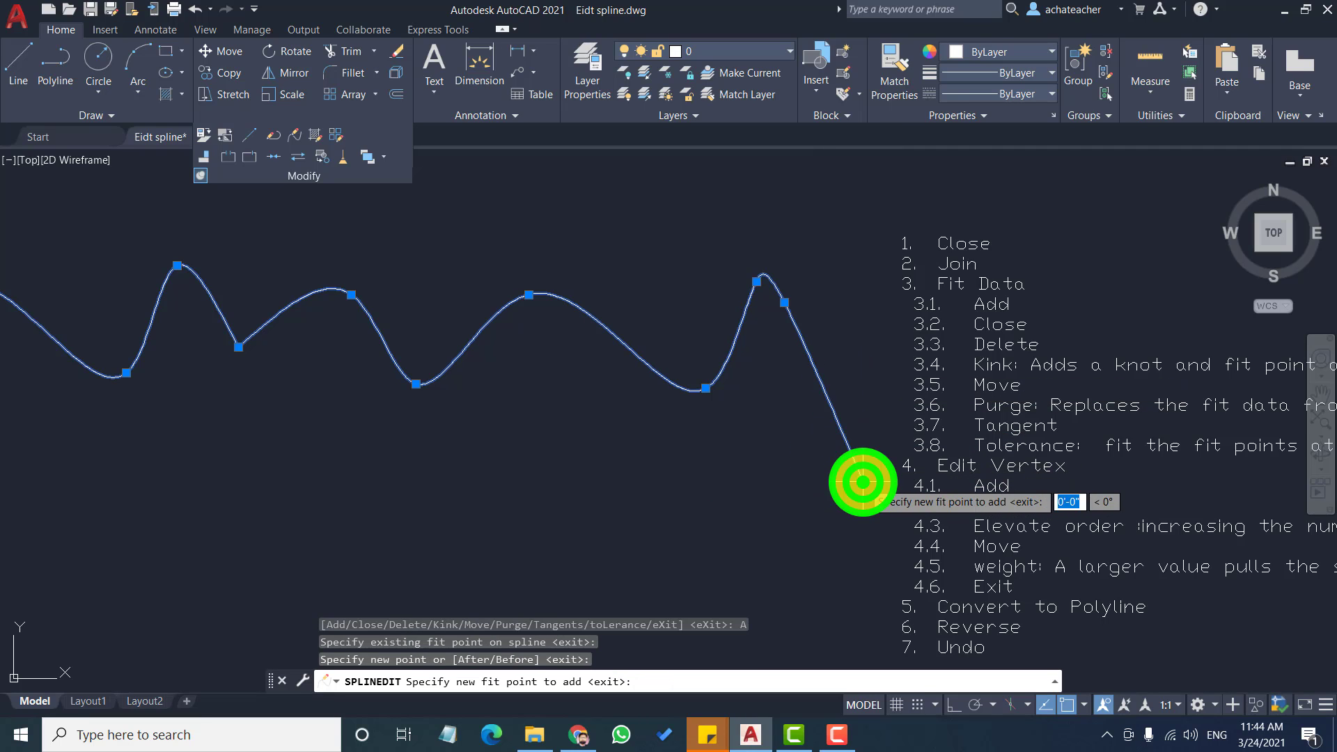
{"action": "left_click", "coordinate": [734, 546]}
{"action": "left_click", "coordinate": [629, 538]}
{"action": "left_click", "coordinate": [770, 589]}
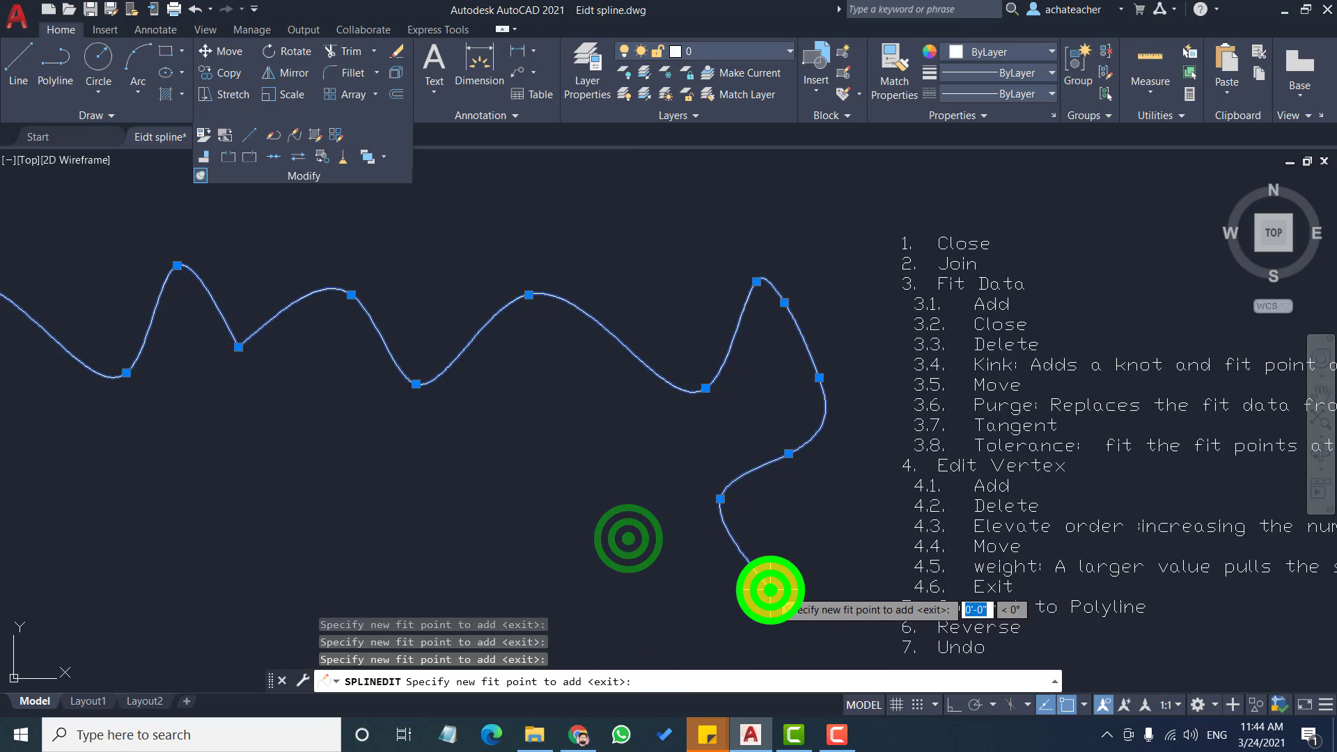
{"action": "left_click", "coordinate": [620, 641]}
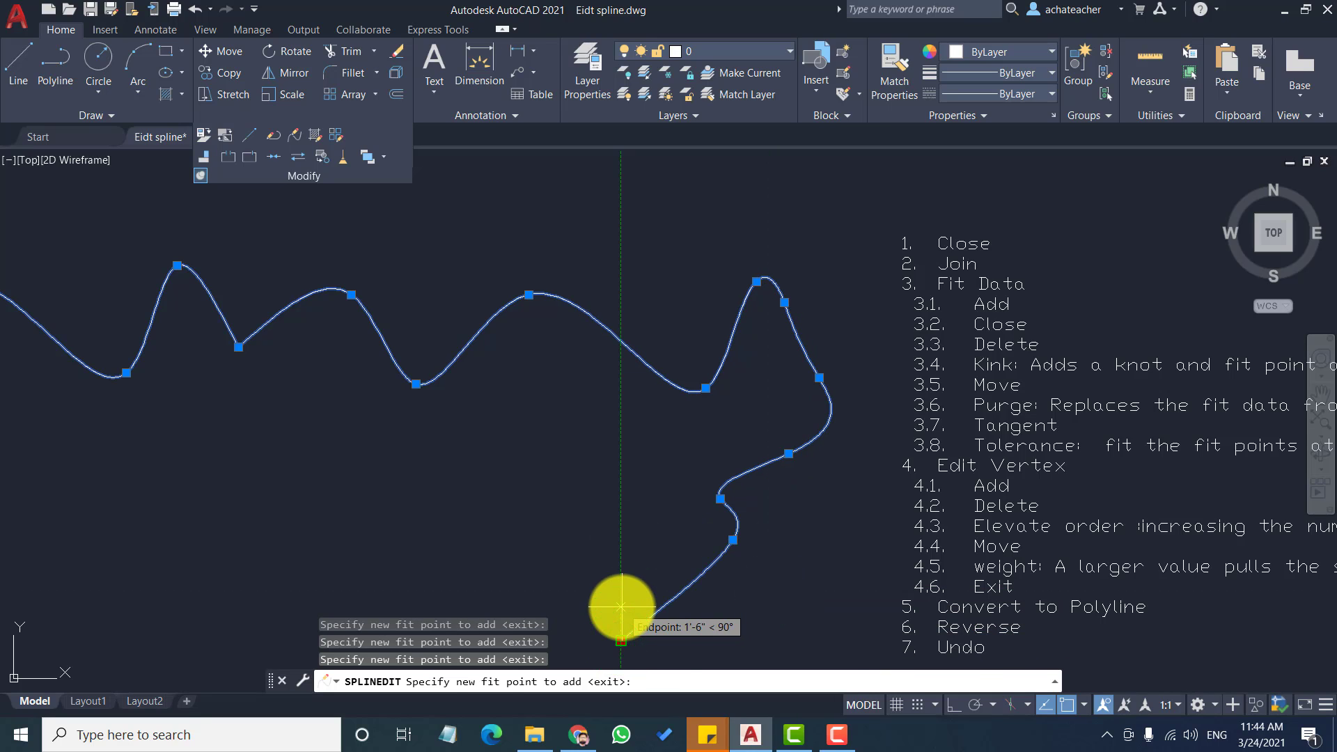
{"action": "key", "text": "Return"}
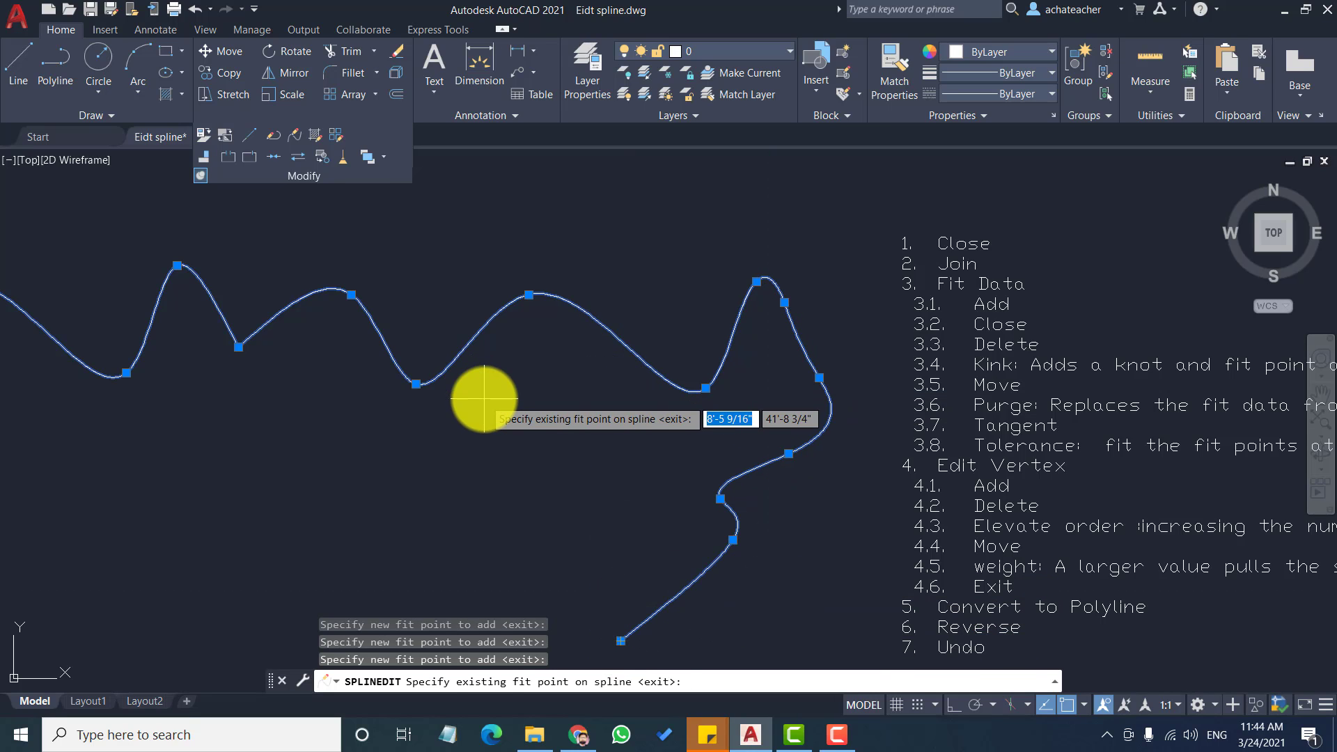
{"action": "key", "text": "Return"}
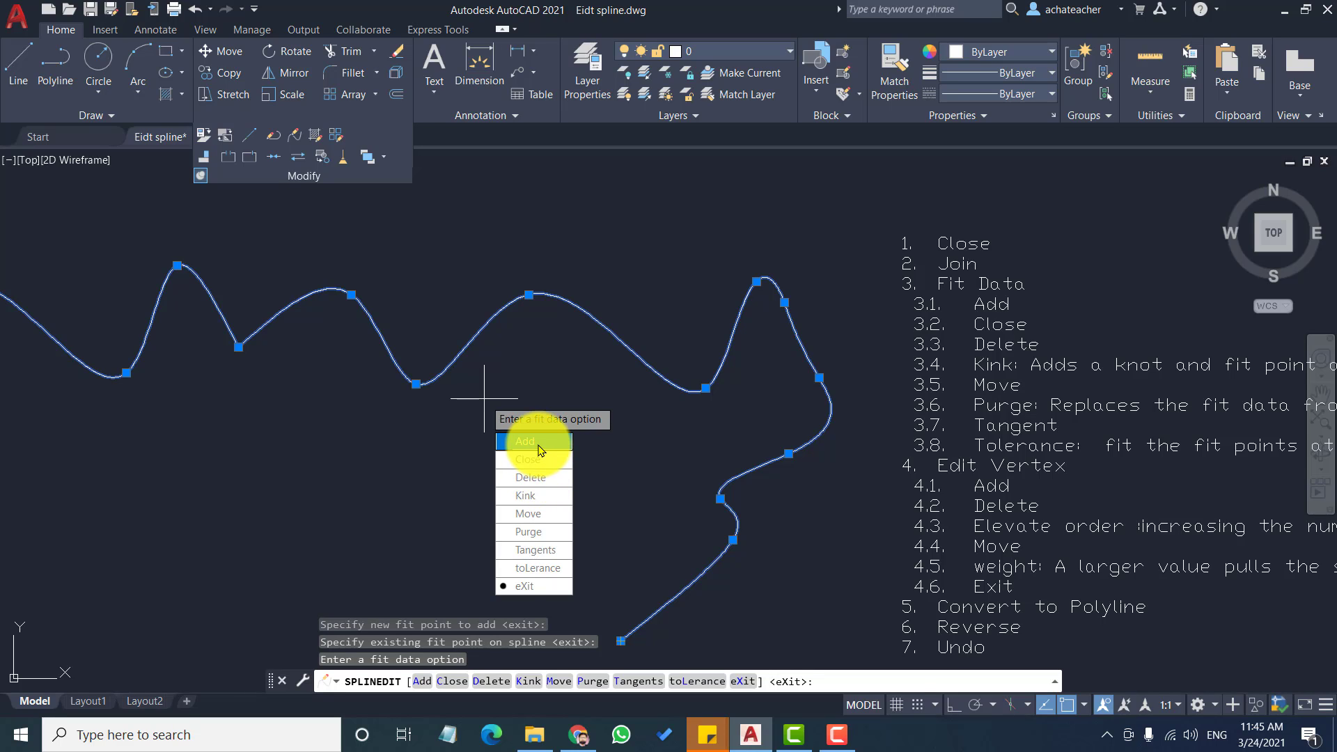
Step: Delete the last three fit points at the spline's lower right end with the Fit Data Delete option
{"action": "left_click", "coordinate": [550, 479]}
{"action": "scroll", "coordinate": [666, 457], "scroll_direction": "down", "scroll_amount": 3}
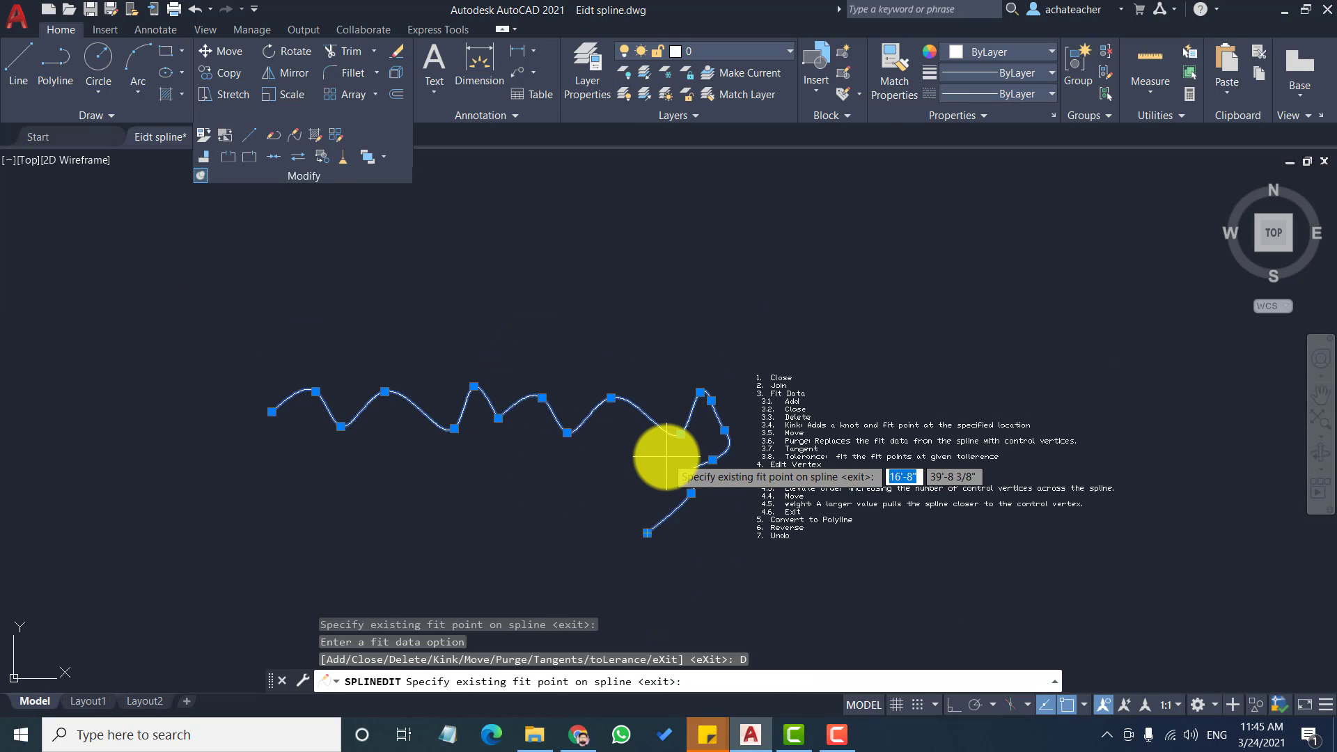
{"action": "scroll", "coordinate": [669, 529], "scroll_direction": "up", "scroll_amount": 4}
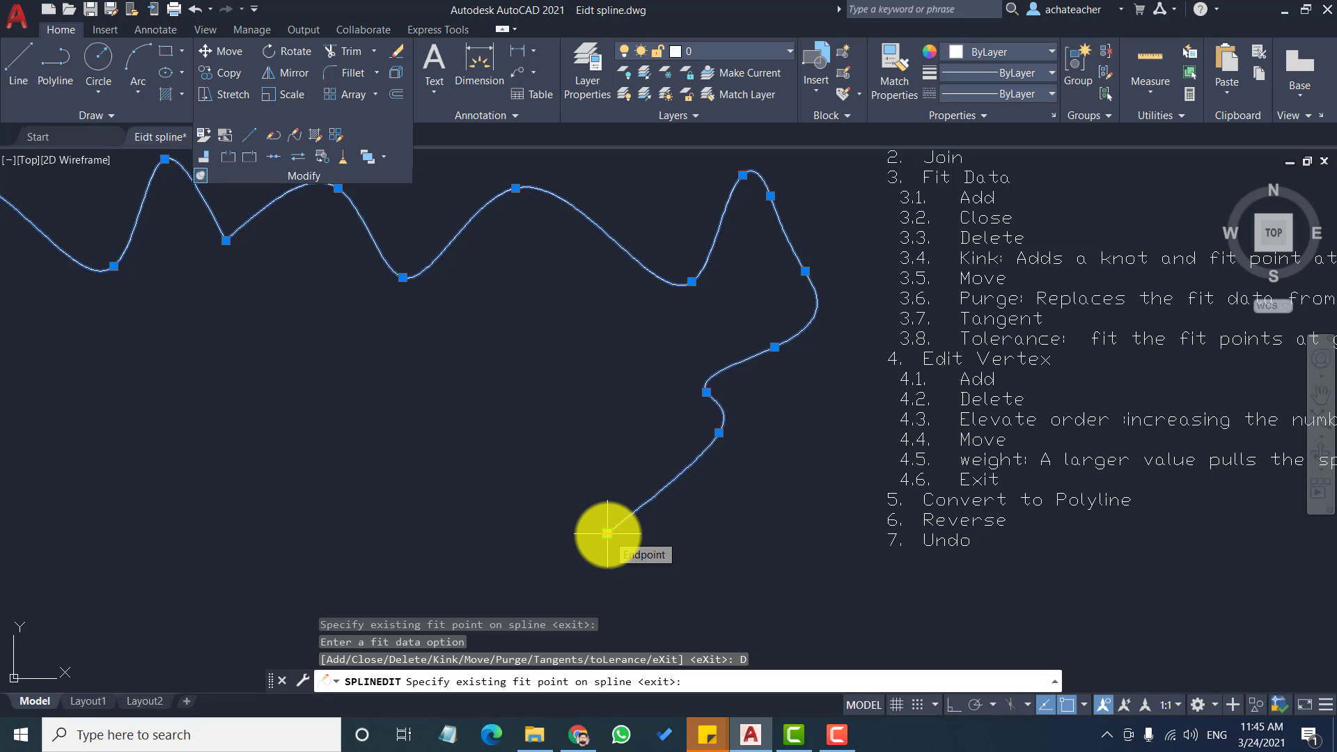
{"action": "left_click", "coordinate": [607, 533]}
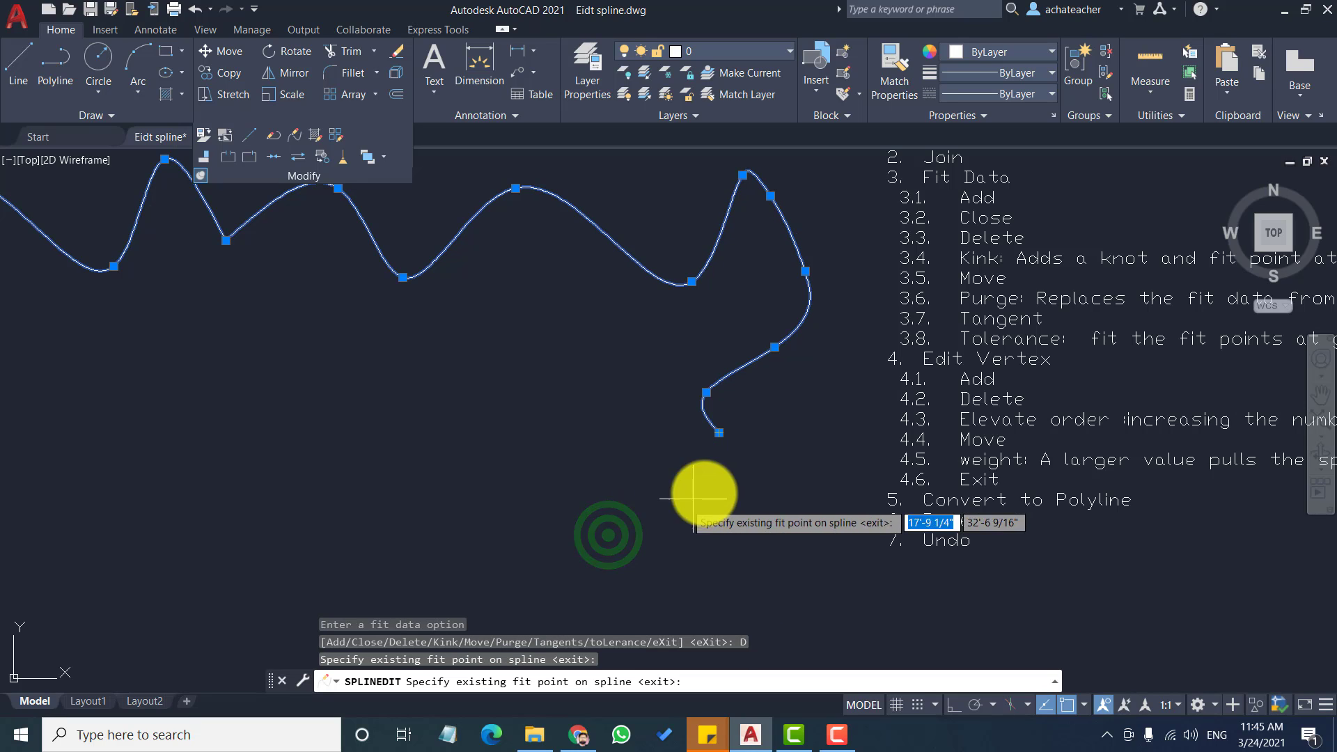
{"action": "left_click", "coordinate": [717, 432]}
{"action": "left_click", "coordinate": [773, 347]}
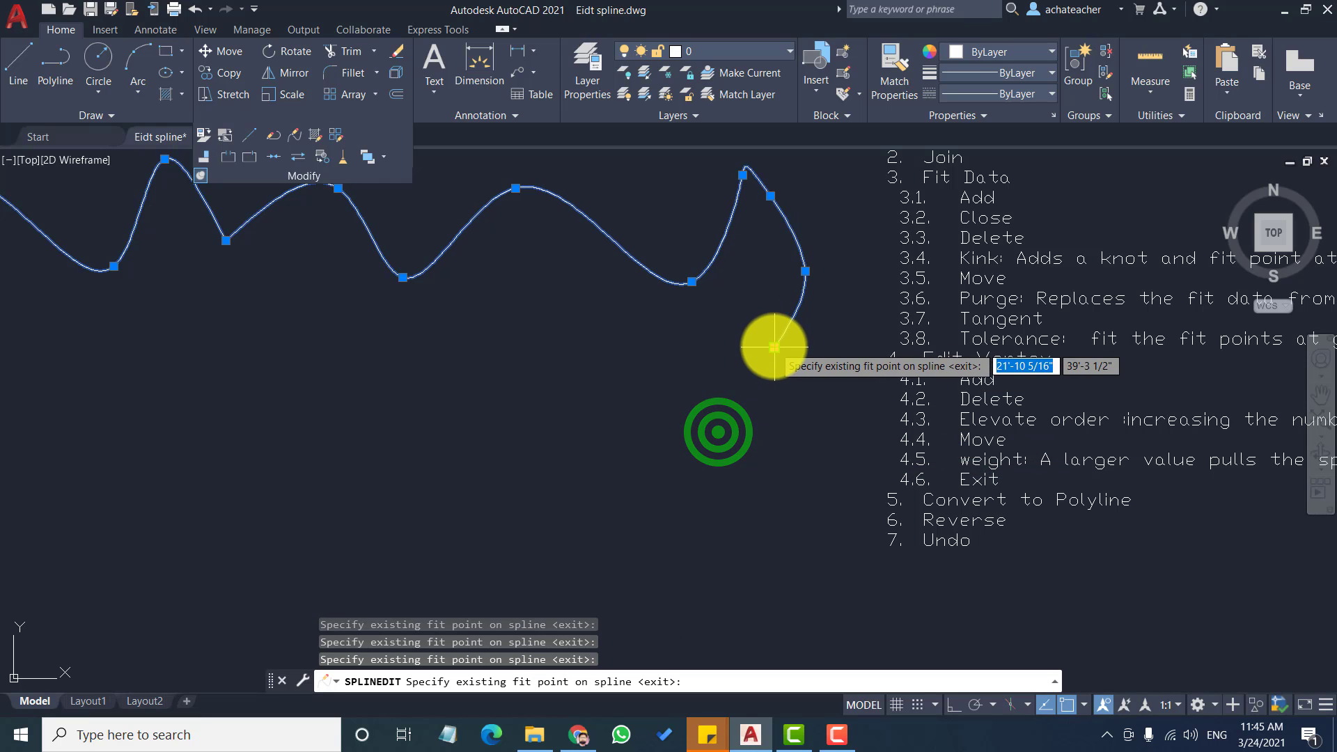
{"action": "scroll", "coordinate": [704, 439], "scroll_direction": "down", "scroll_amount": 3}
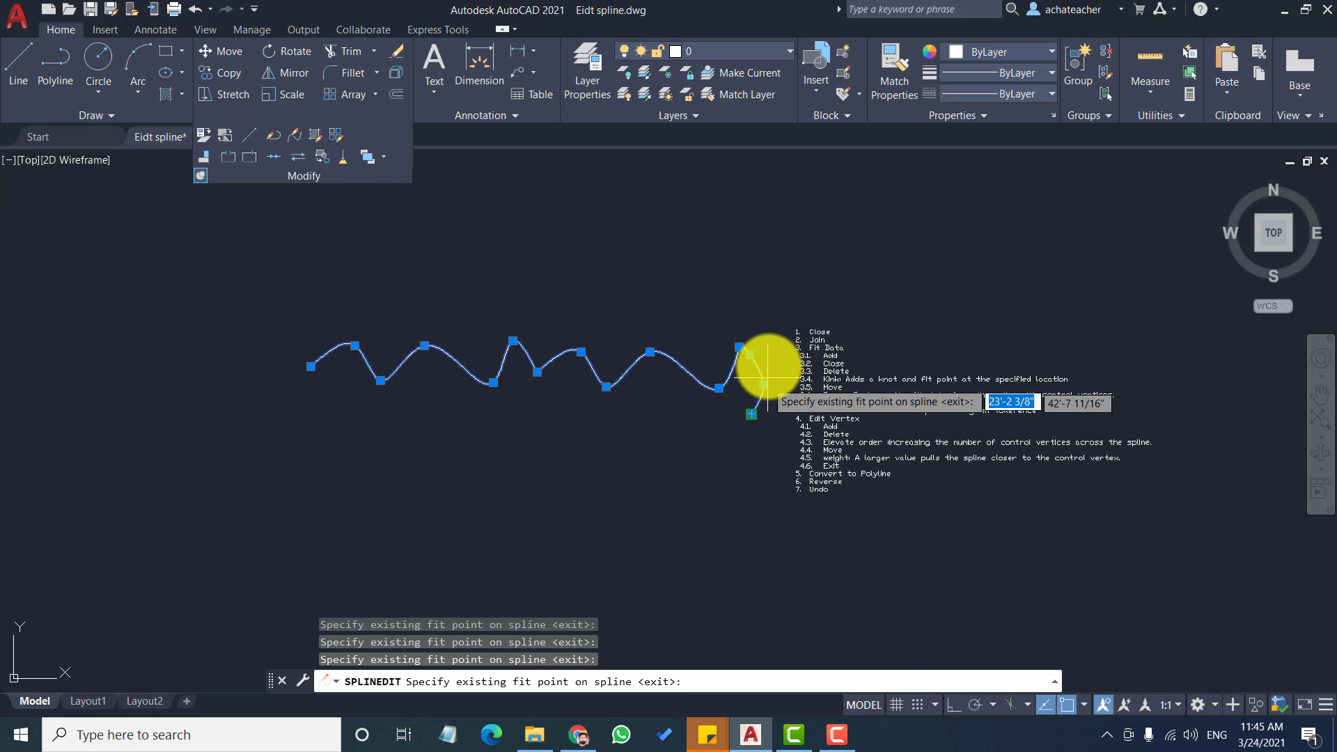
{"action": "scroll", "coordinate": [759, 397], "scroll_direction": "up", "scroll_amount": 3}
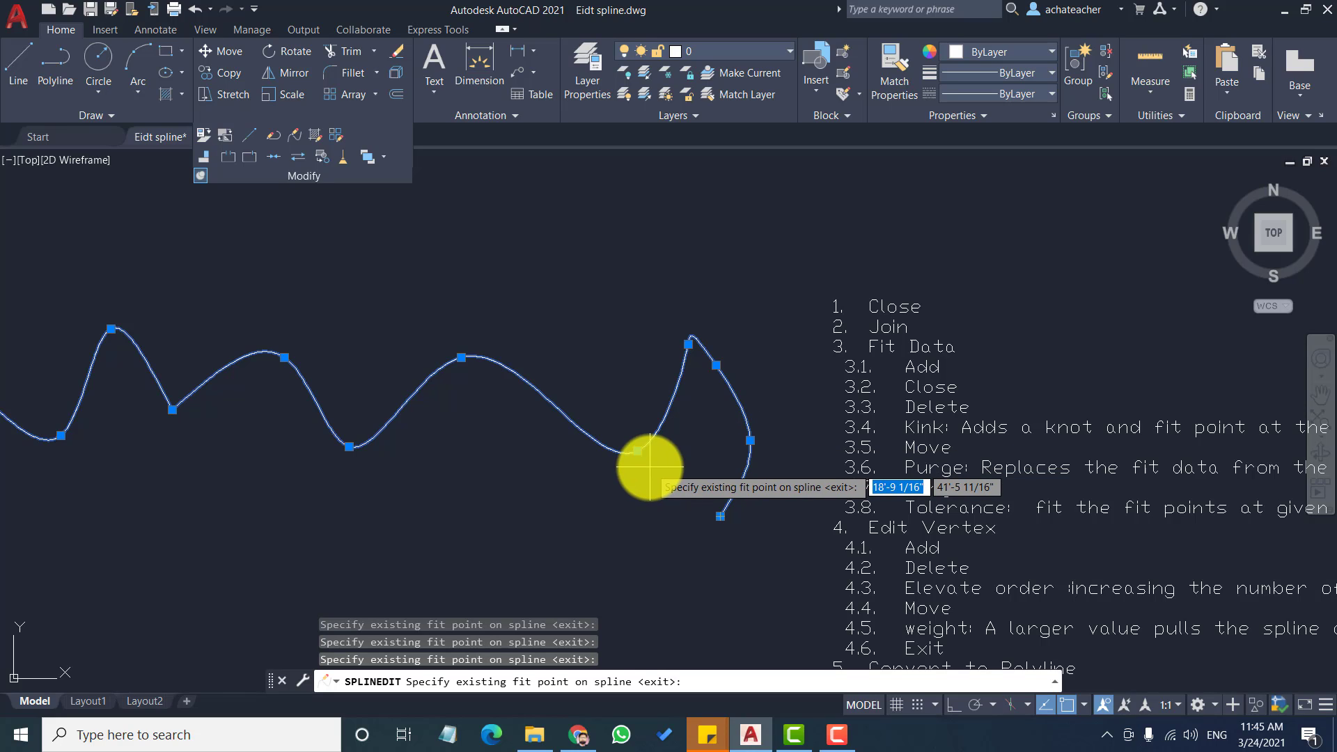
{"action": "key", "text": "Return"}
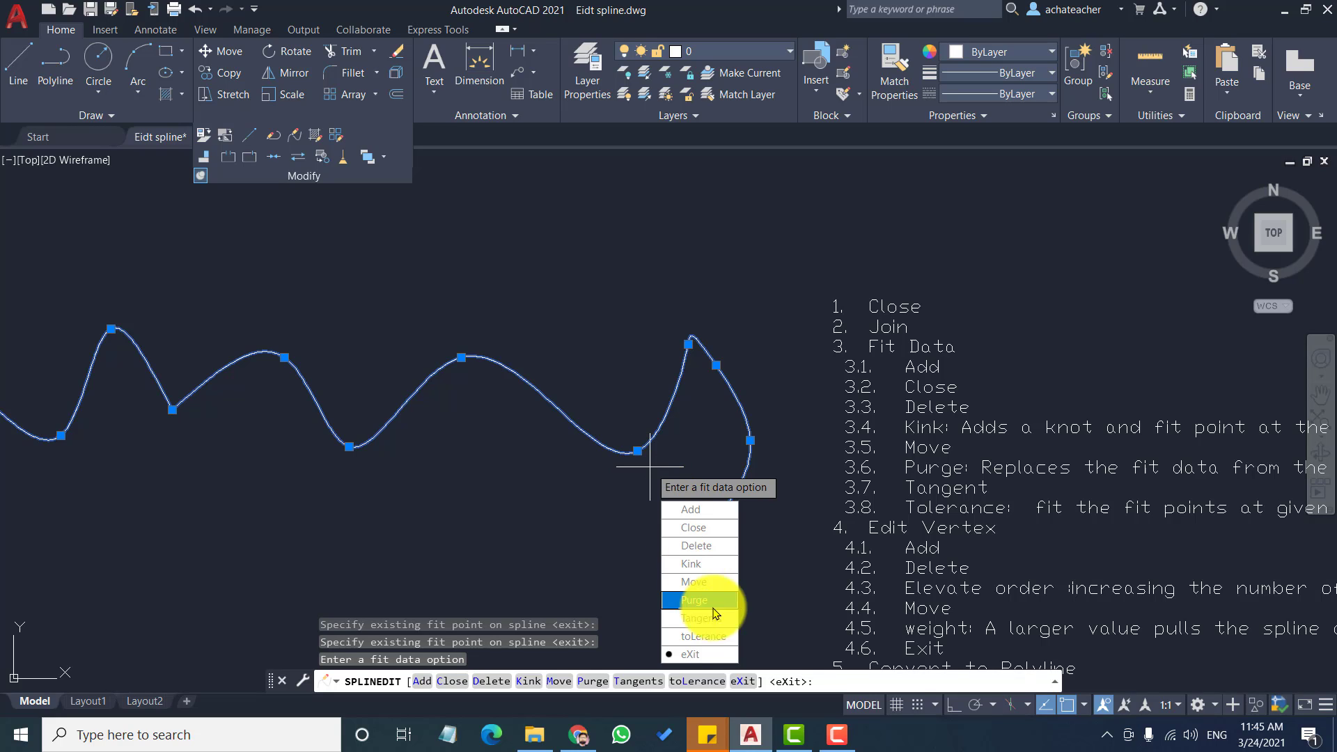
Step: Add five kink points with the Fit Data Kink option, three on the descending curve and two on the rise to the rightmost peak
{"action": "left_click", "coordinate": [708, 659]}
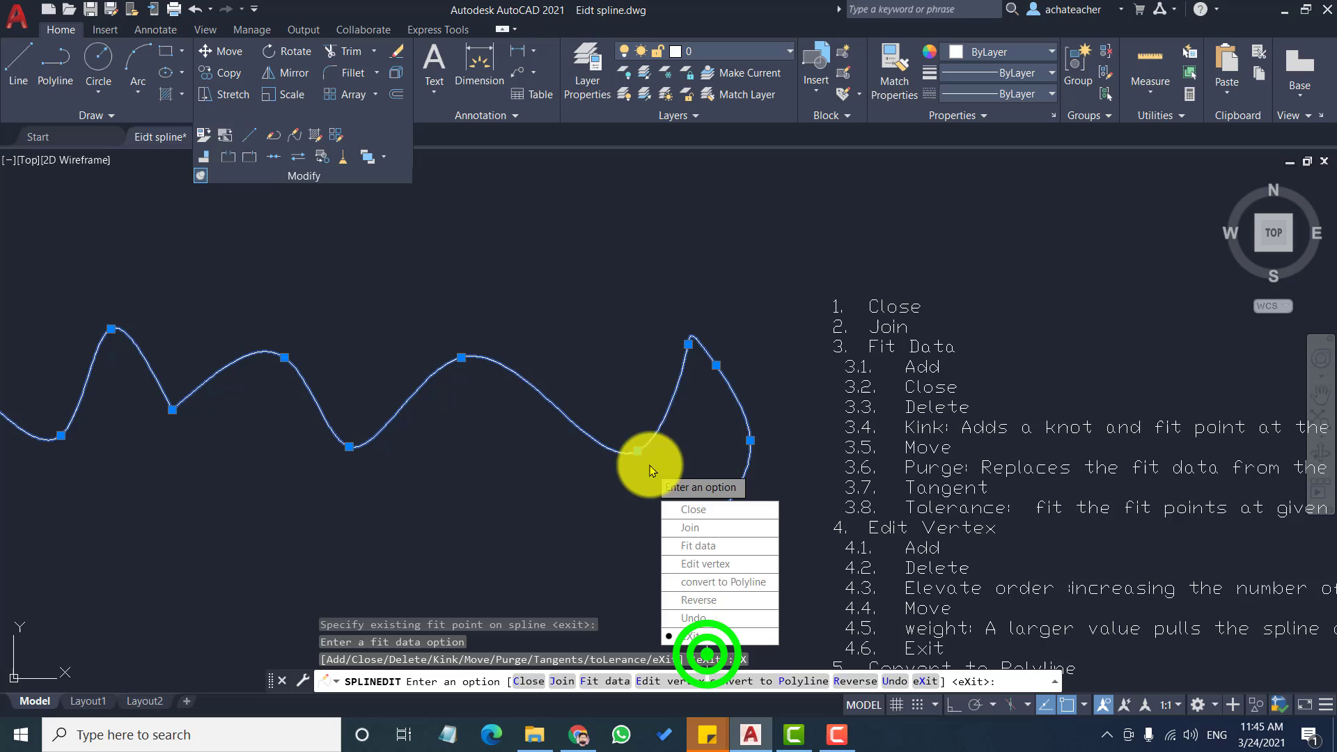
{"action": "left_click", "coordinate": [710, 551]}
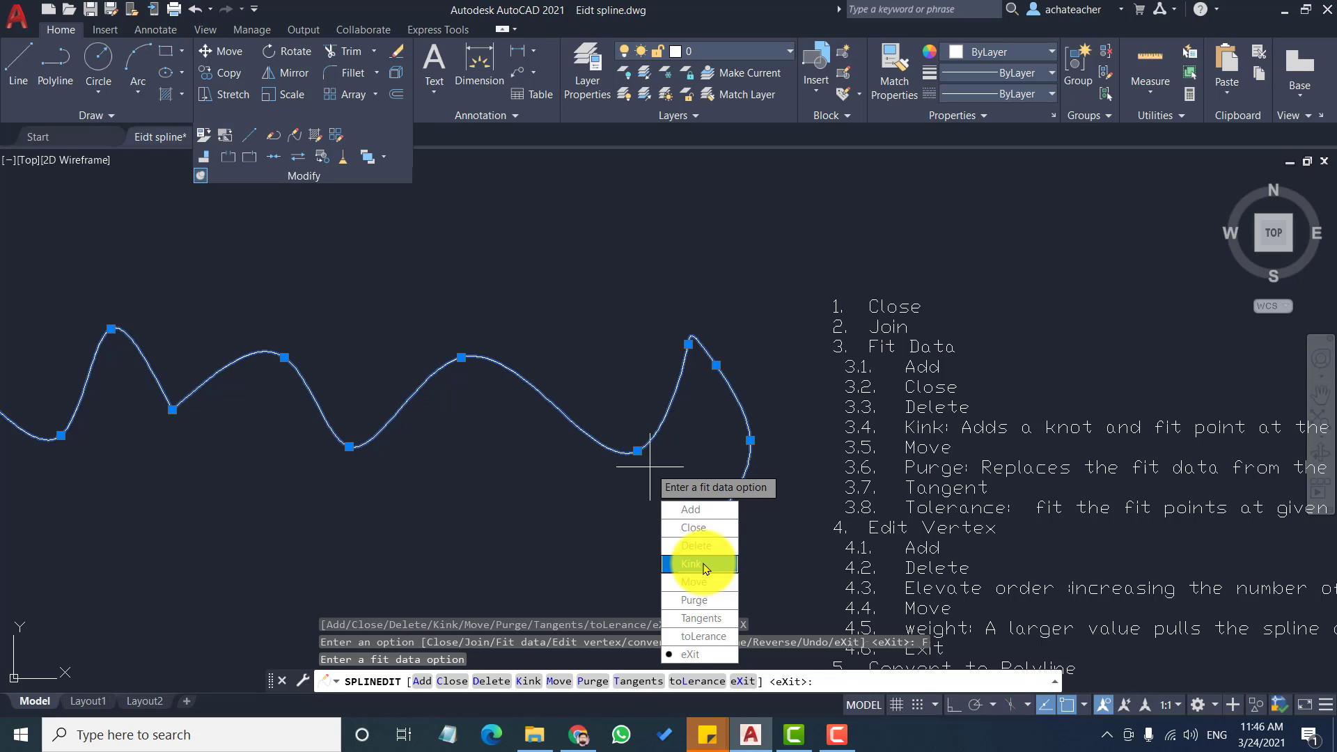
{"action": "scroll", "coordinate": [843, 496], "scroll_direction": "down", "scroll_amount": 2}
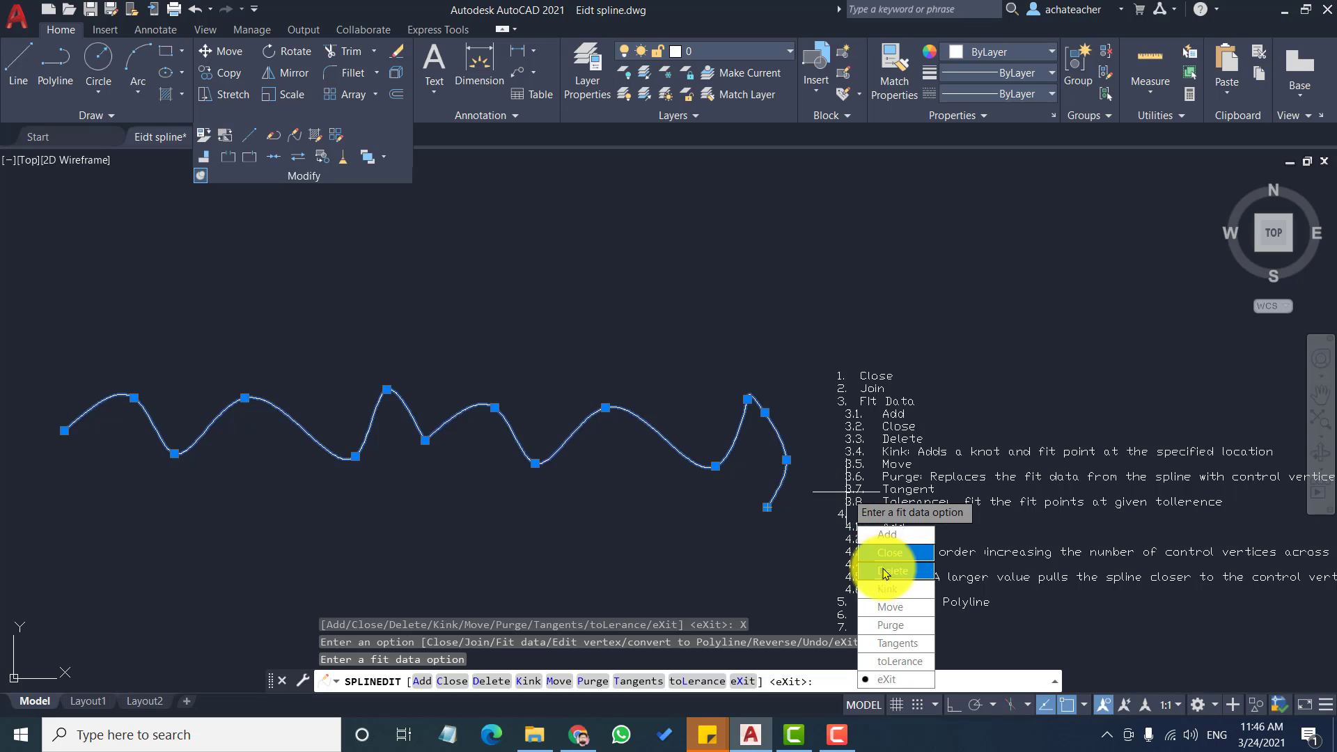
{"action": "left_click", "coordinate": [886, 590]}
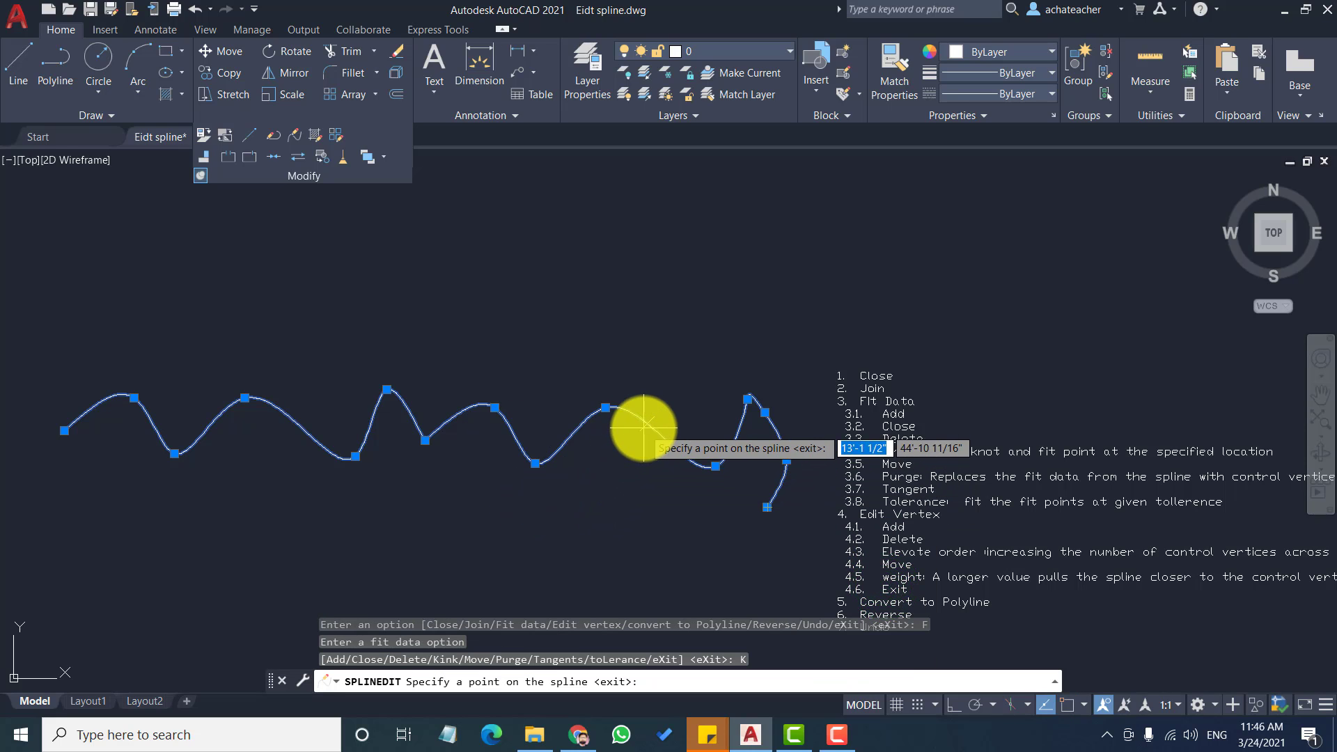
{"action": "scroll", "coordinate": [648, 427], "scroll_direction": "up", "scroll_amount": 3}
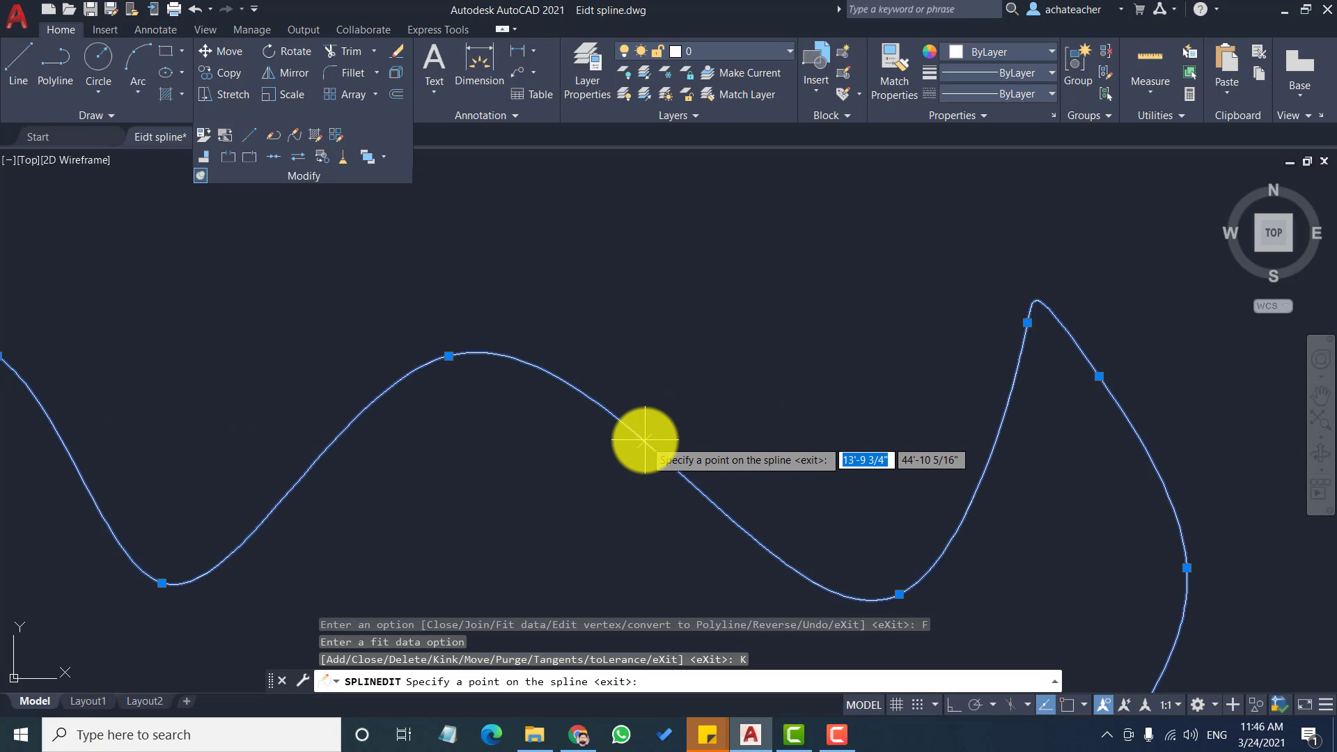
{"action": "left_click", "coordinate": [612, 413]}
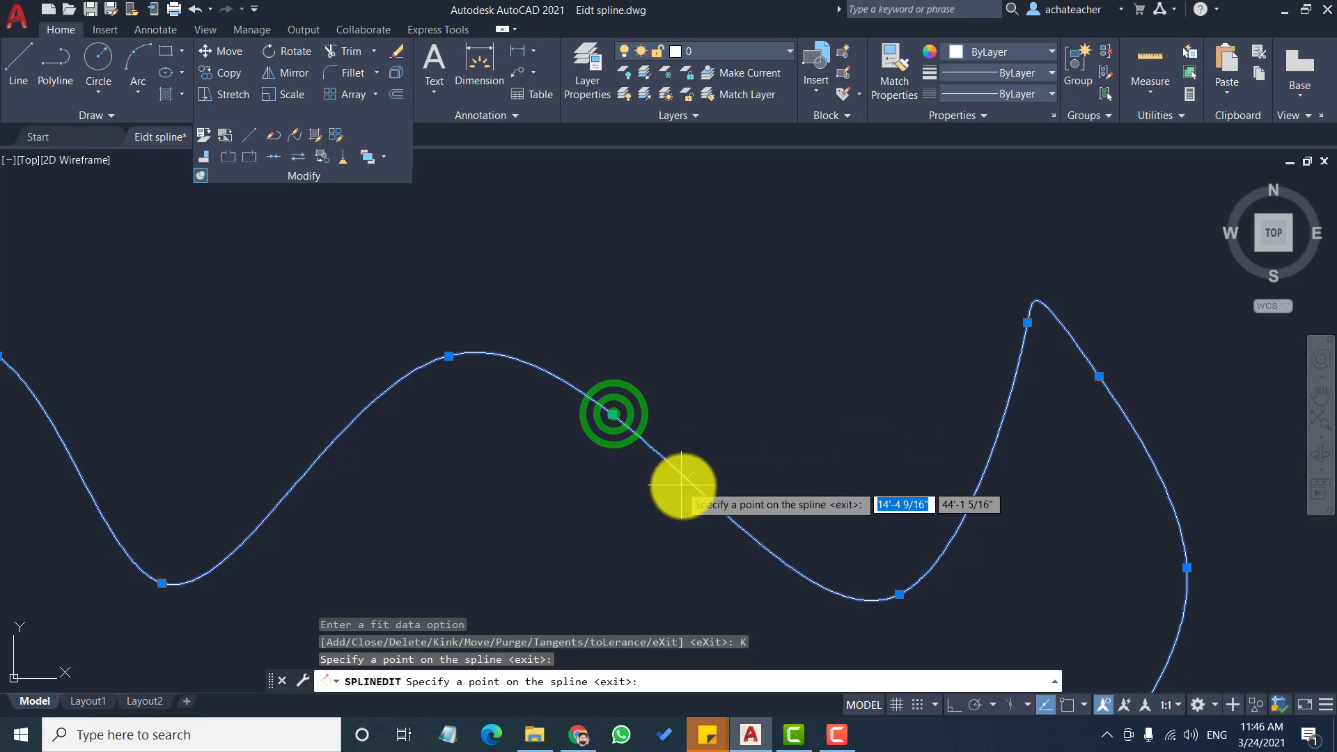
{"action": "left_click", "coordinate": [721, 513]}
{"action": "left_click", "coordinate": [805, 577]}
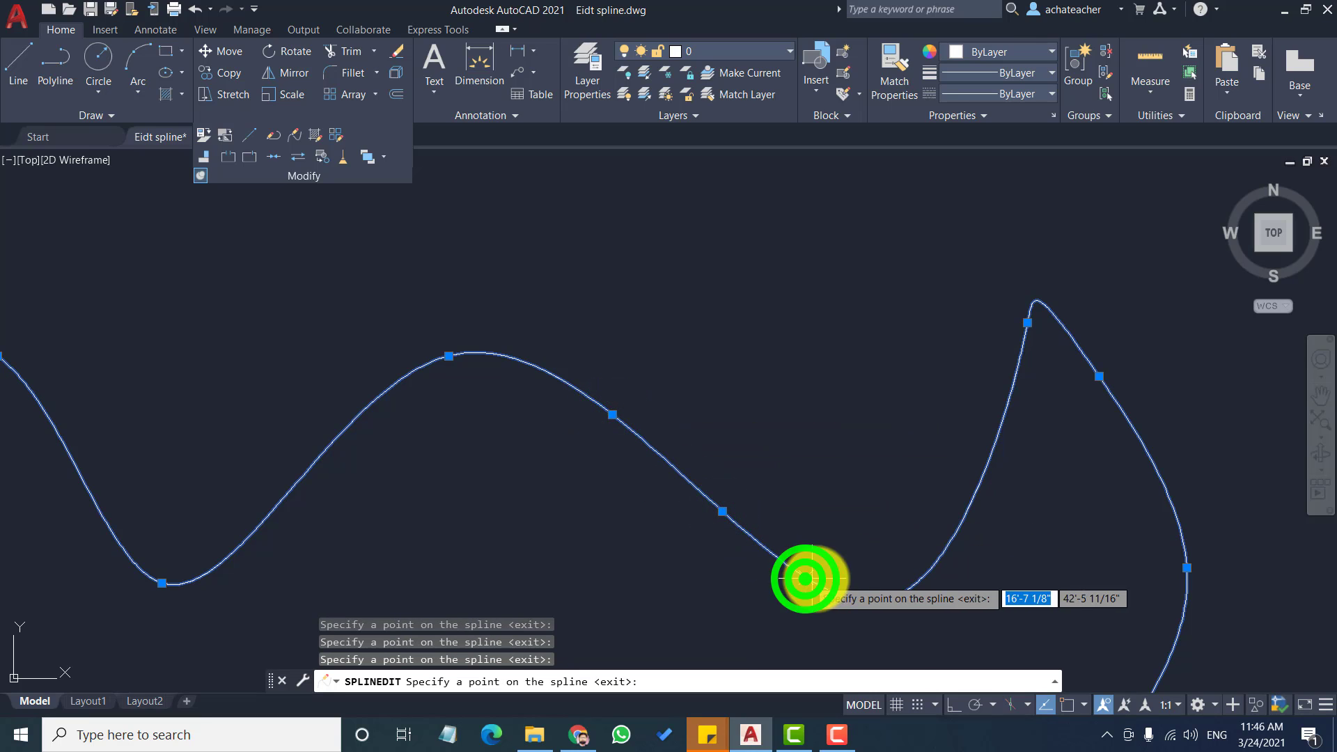
{"action": "left_click", "coordinate": [965, 515]}
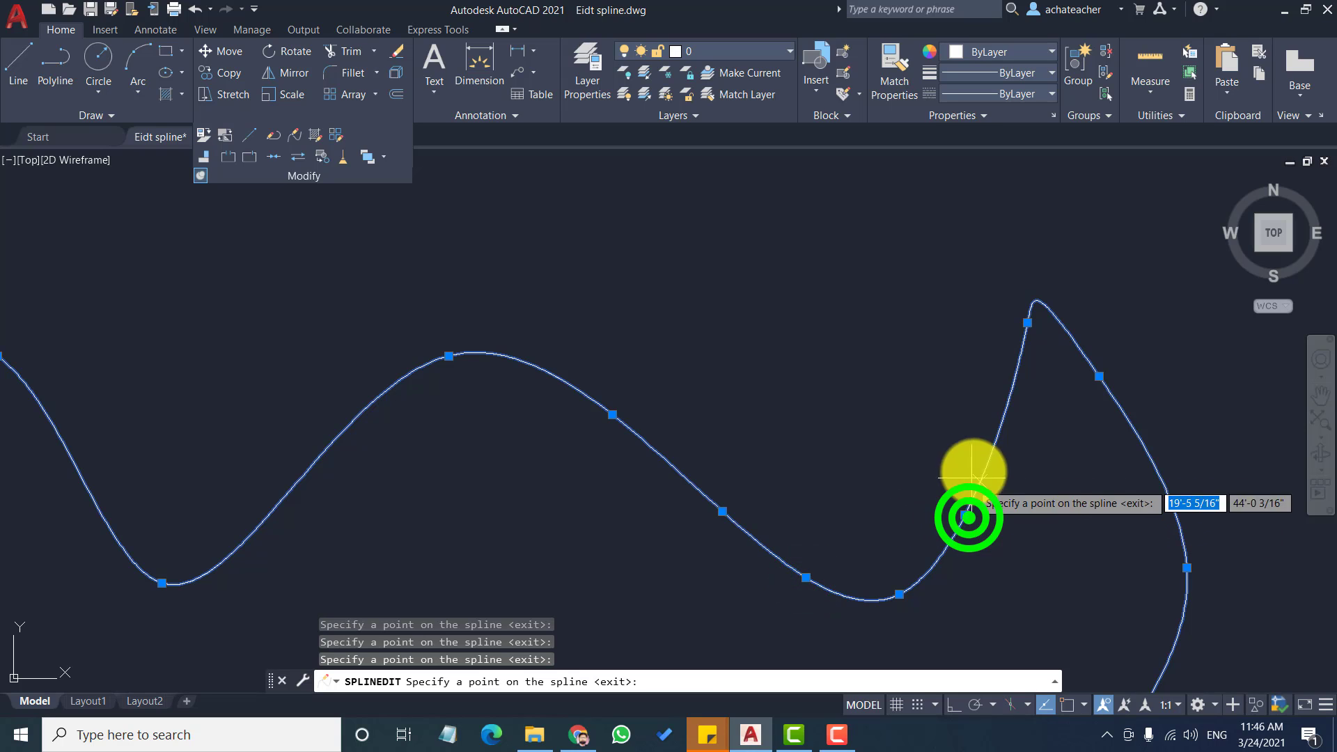
{"action": "left_click", "coordinate": [1012, 393]}
{"action": "scroll", "coordinate": [680, 401], "scroll_direction": "down", "scroll_amount": 5}
{"action": "scroll", "coordinate": [680, 398], "scroll_direction": "up", "scroll_amount": 2}
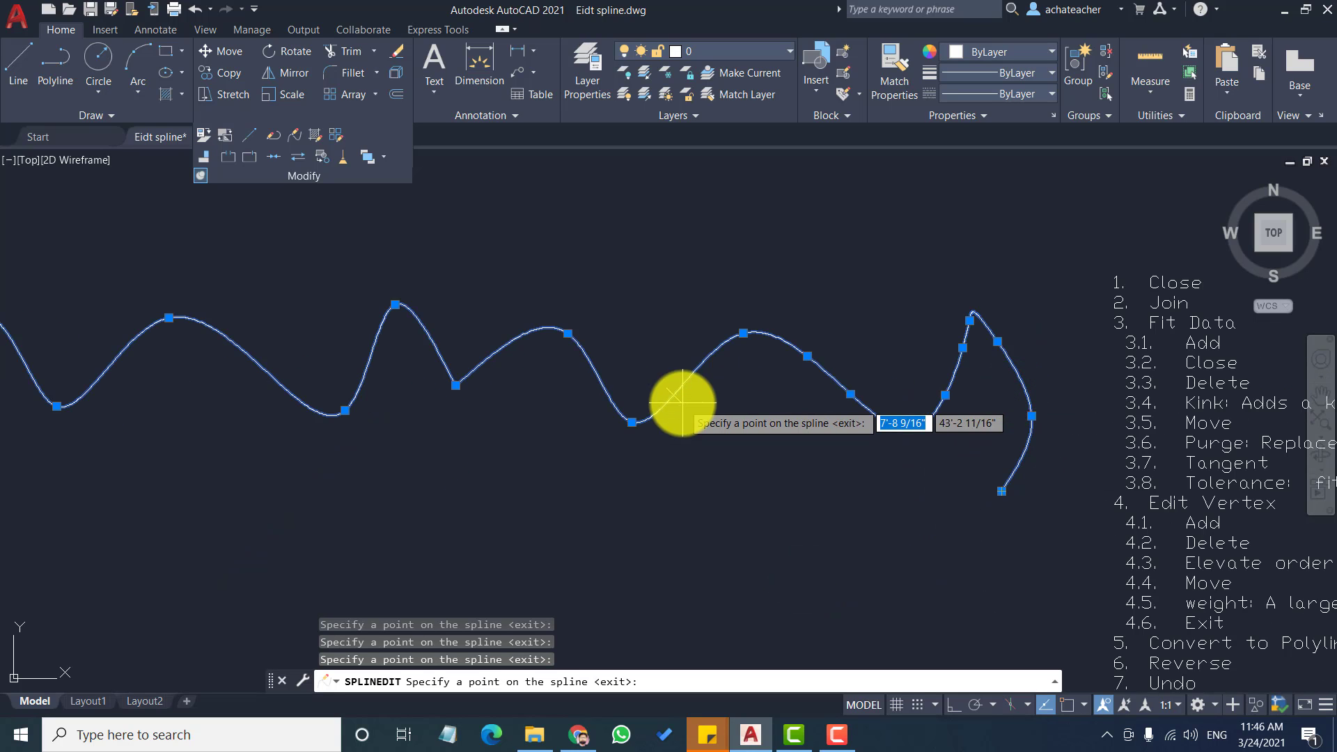
Step: Try the Fit Data Move option on the spline's right end fit point and its neighbour, shifting both slightly outward to the right
{"action": "key", "text": "Return"}
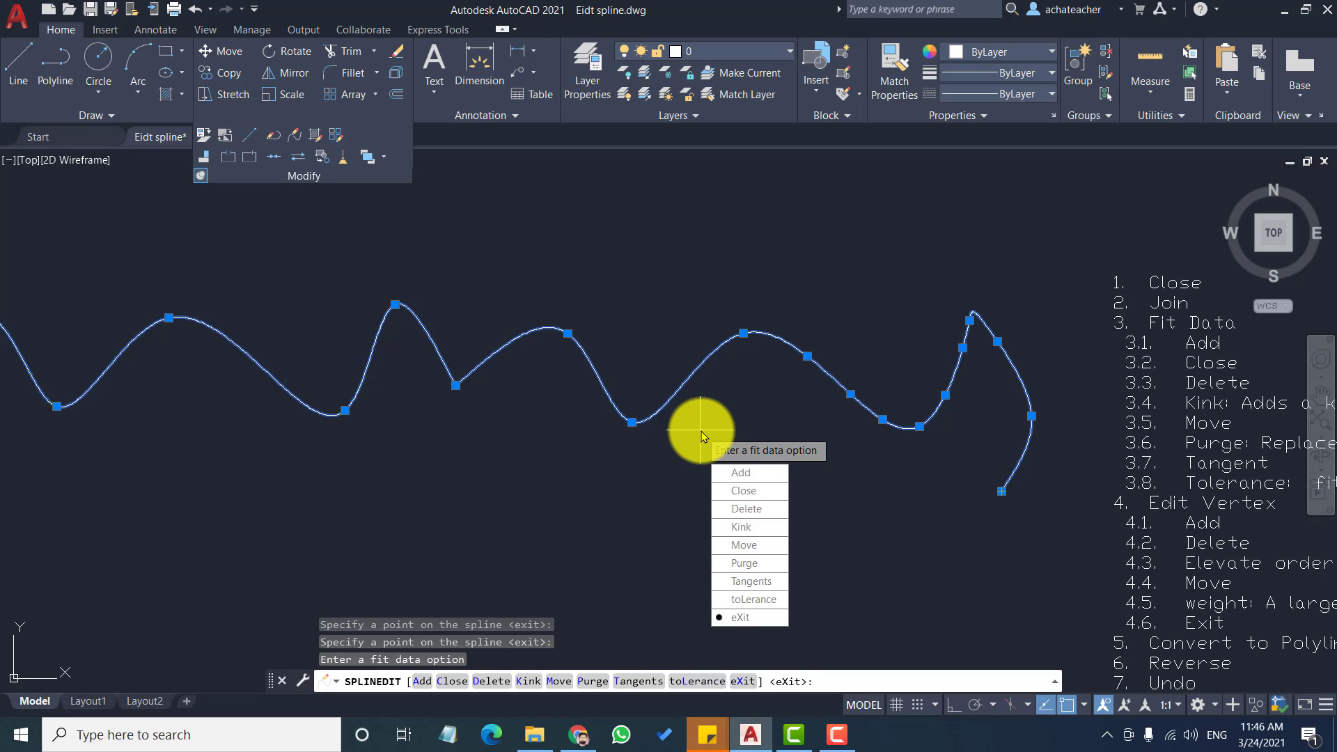
{"action": "left_click", "coordinate": [748, 548]}
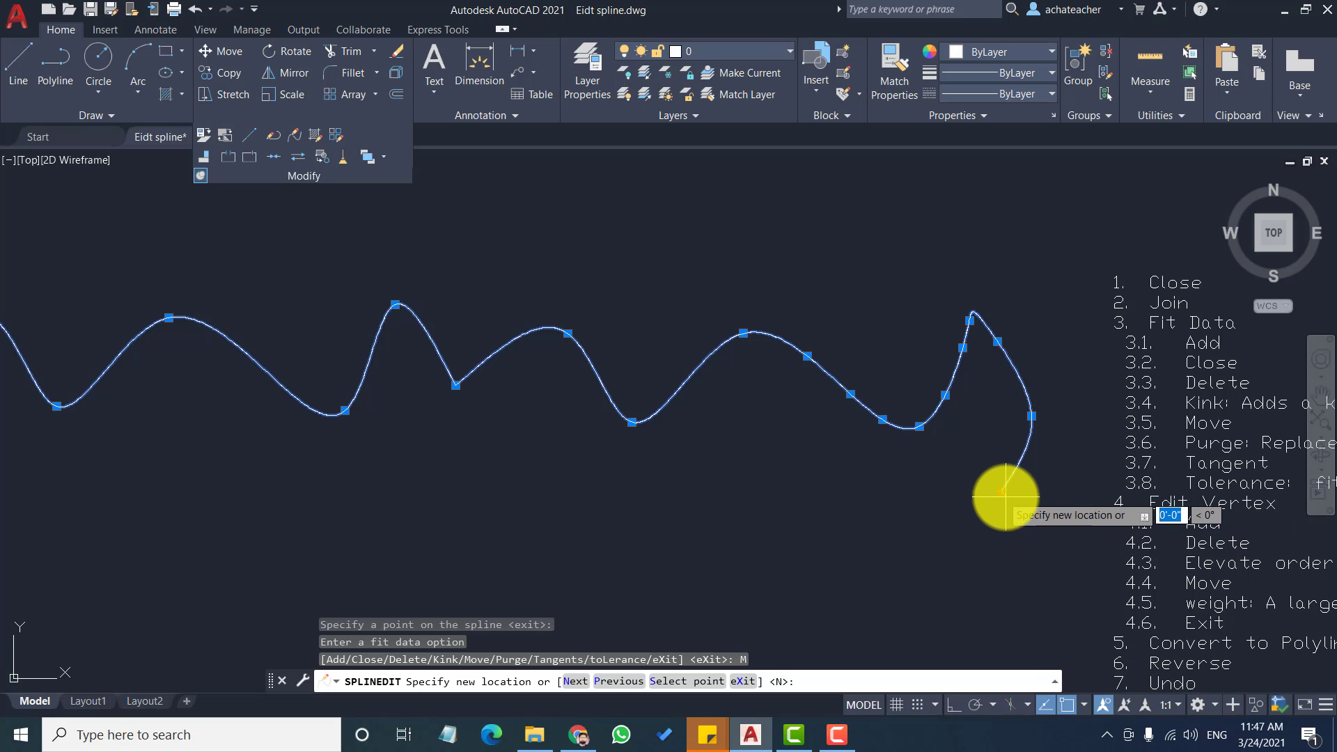
{"action": "left_click", "coordinate": [1045, 514]}
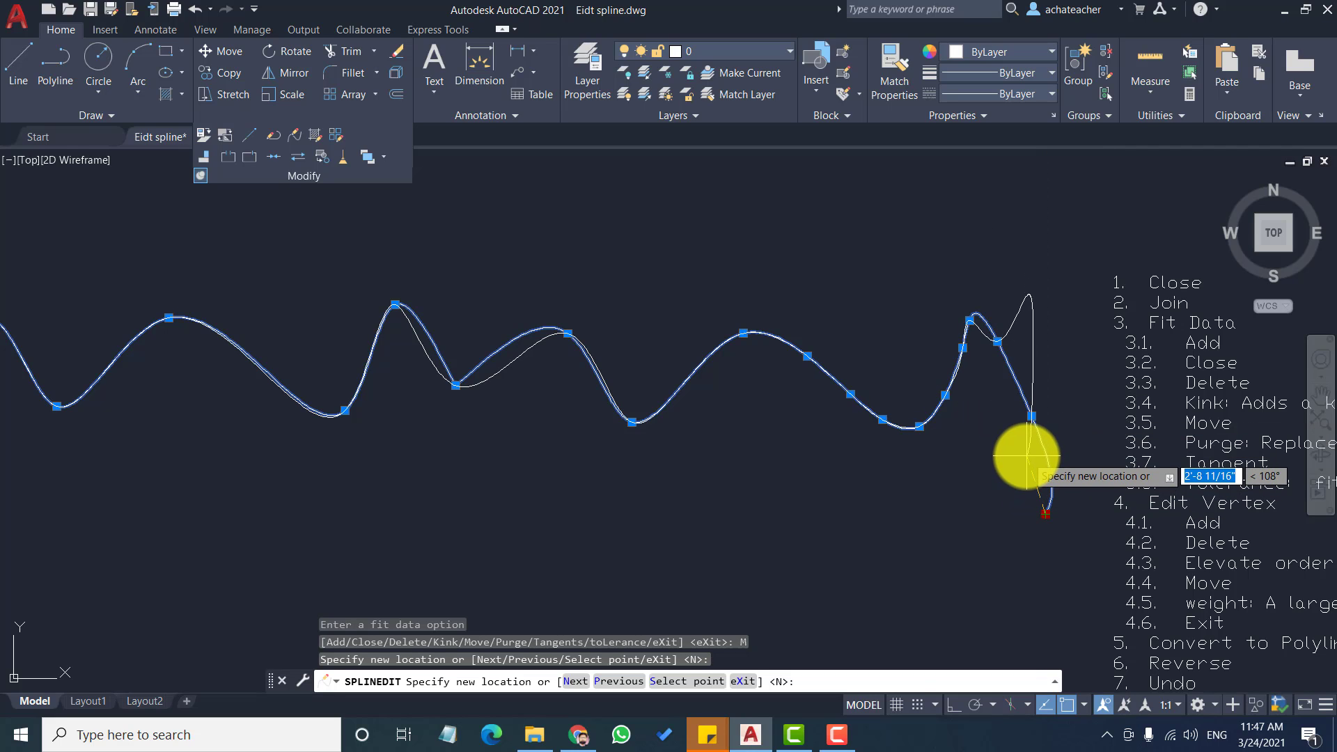
{"action": "key", "text": "Return"}
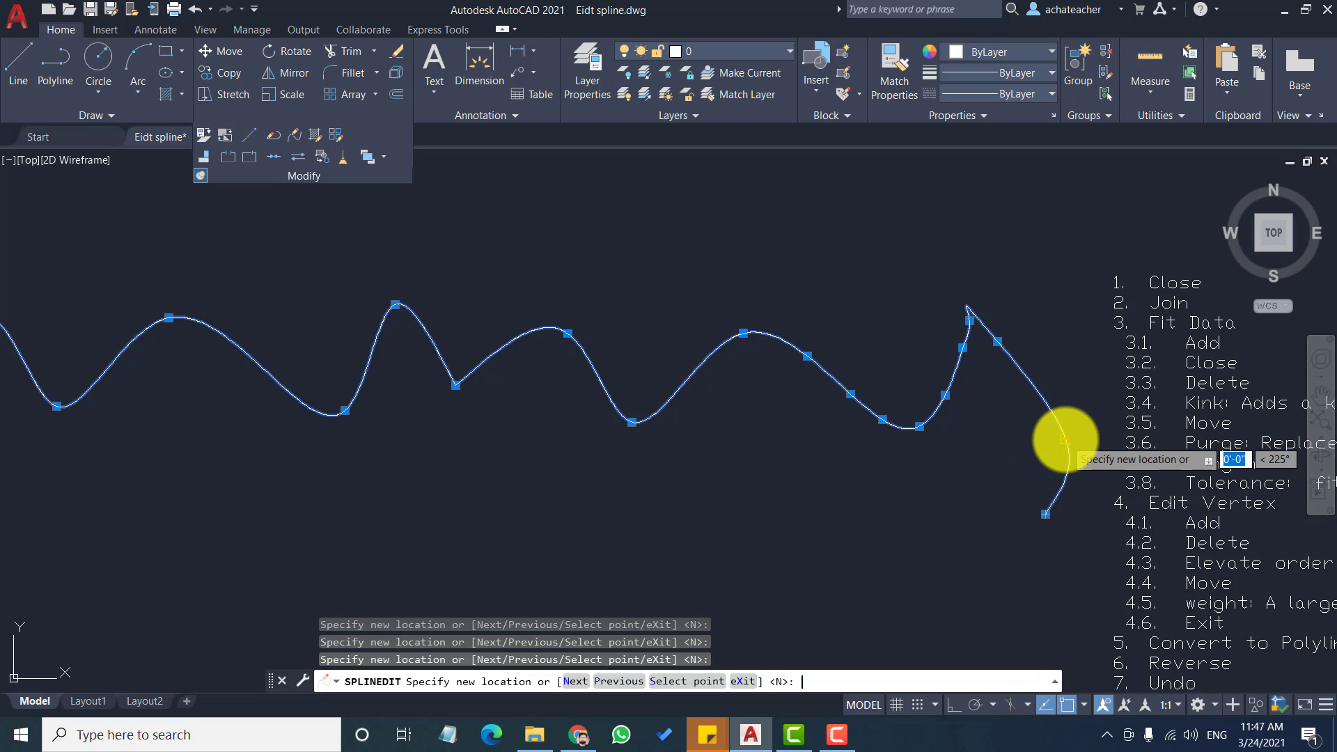
{"action": "left_click", "coordinate": [1065, 439]}
Step: Try moving the first kink point on the descending curve up and left to sharpen the peak beside it
{"action": "key", "text": "Return"}
{"action": "key", "text": "Return"}
{"action": "key", "text": "Return"}
{"action": "key", "text": "Return"}
{"action": "key", "text": "Return"}
{"action": "key", "text": "Return"}
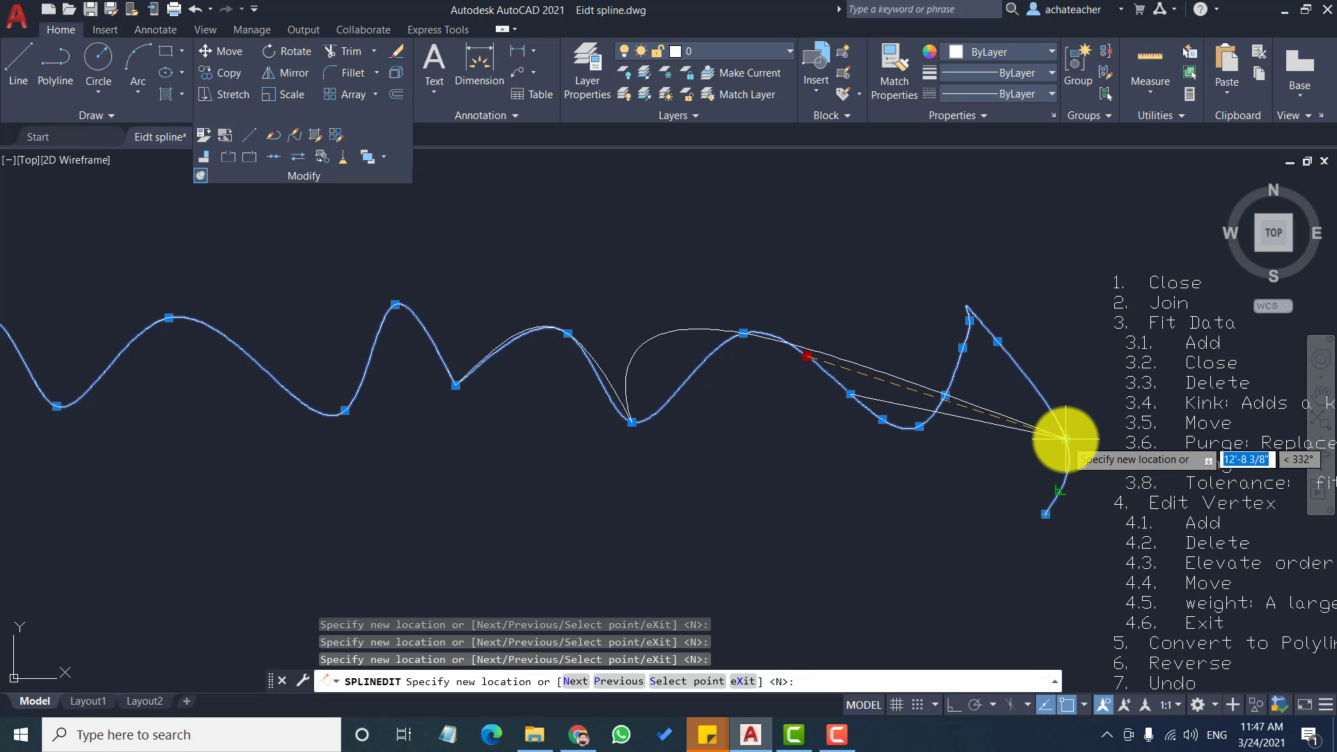
{"action": "left_click", "coordinate": [785, 315]}
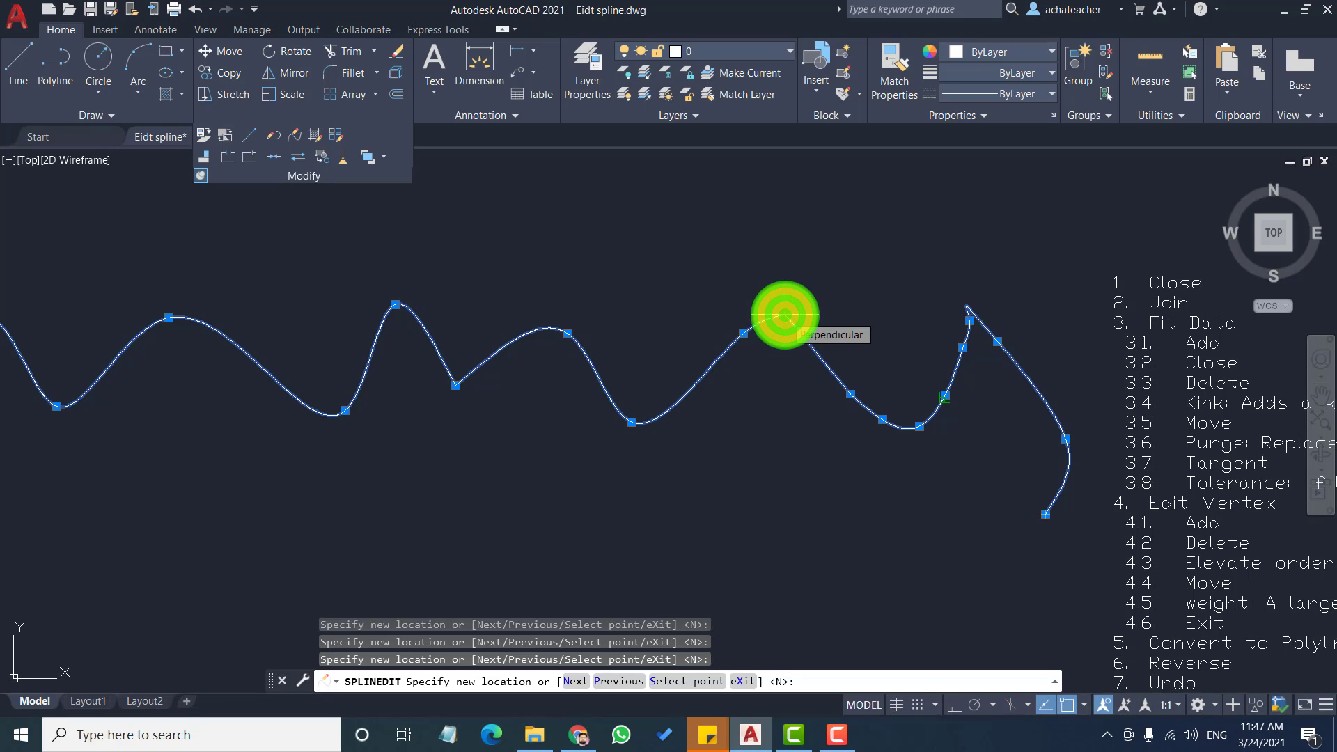
{"action": "left_click", "coordinate": [785, 315]}
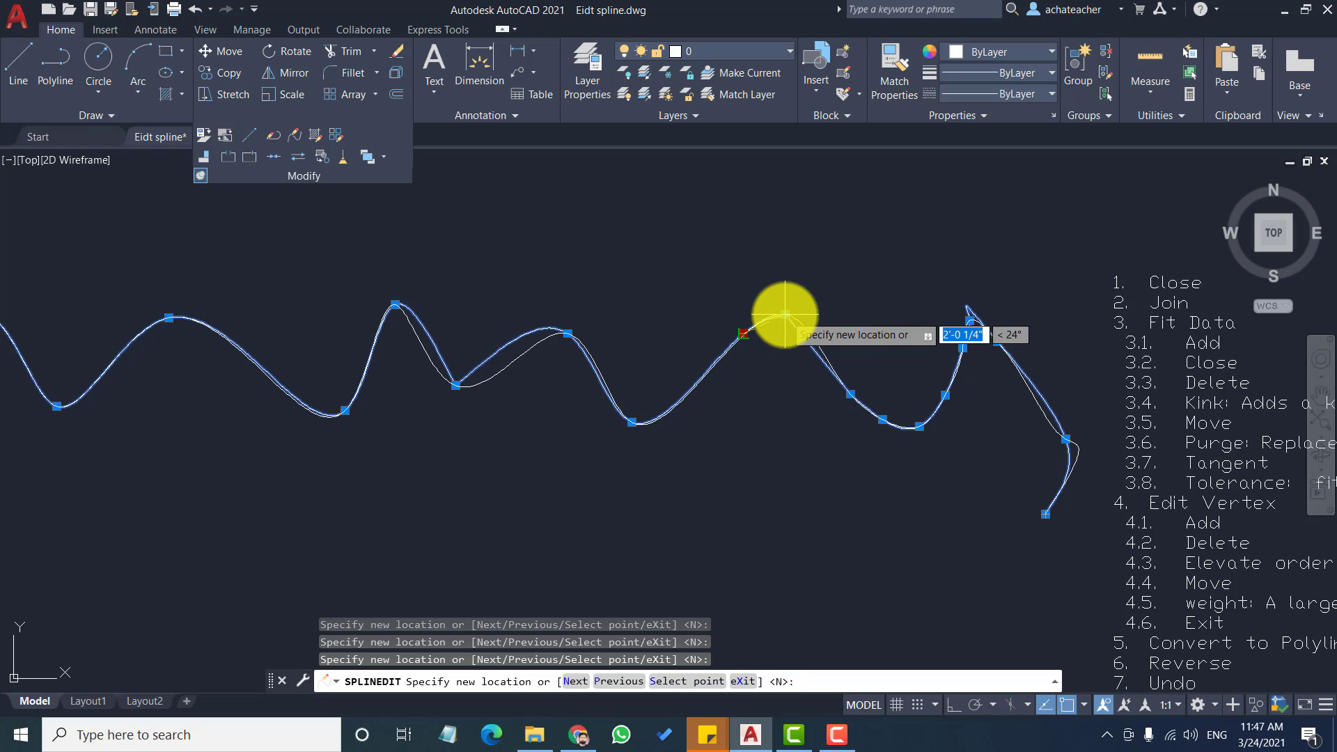
{"action": "key", "text": "Return"}
{"action": "key", "text": "Return"}
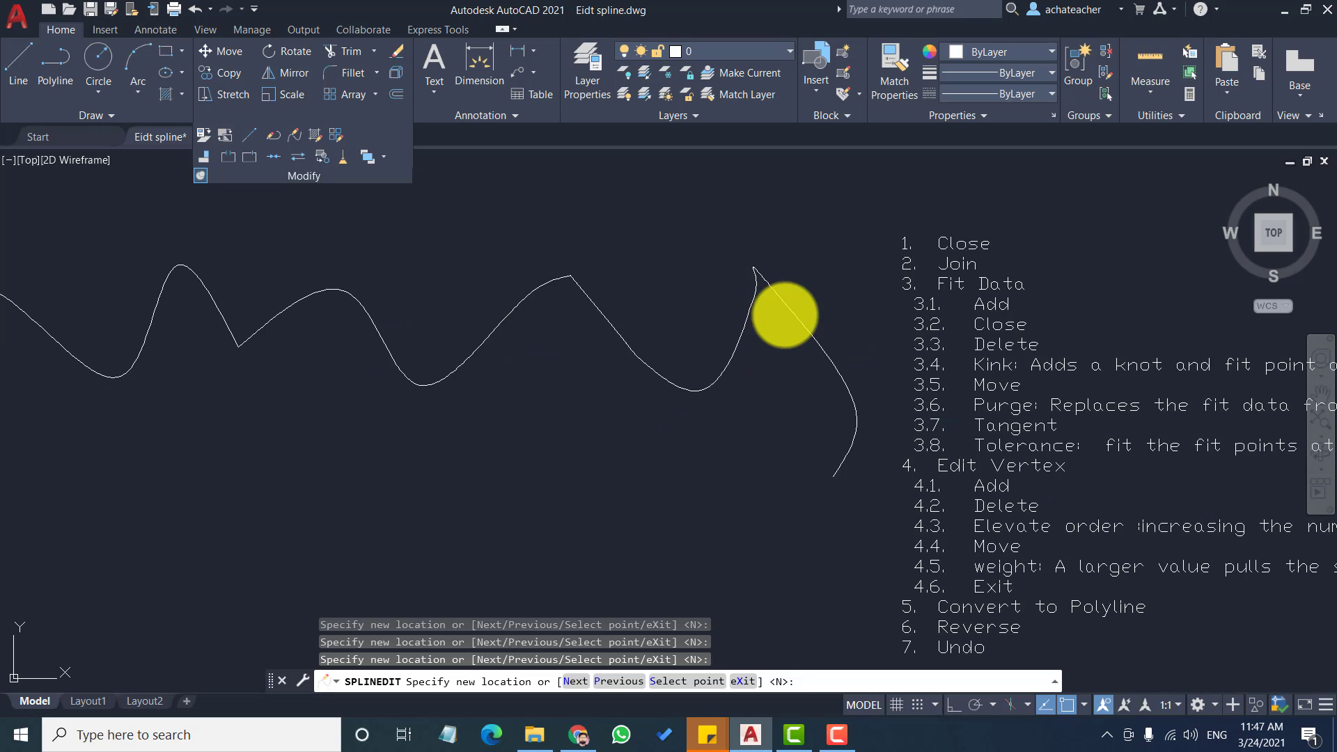
Step: Replace the joined spline's fit data with control vertices using Edit Spline's Fit Data Purge option
{"action": "left_click", "coordinate": [299, 132]}
{"action": "left_click", "coordinate": [547, 294]}
{"action": "left_click", "coordinate": [588, 374]}
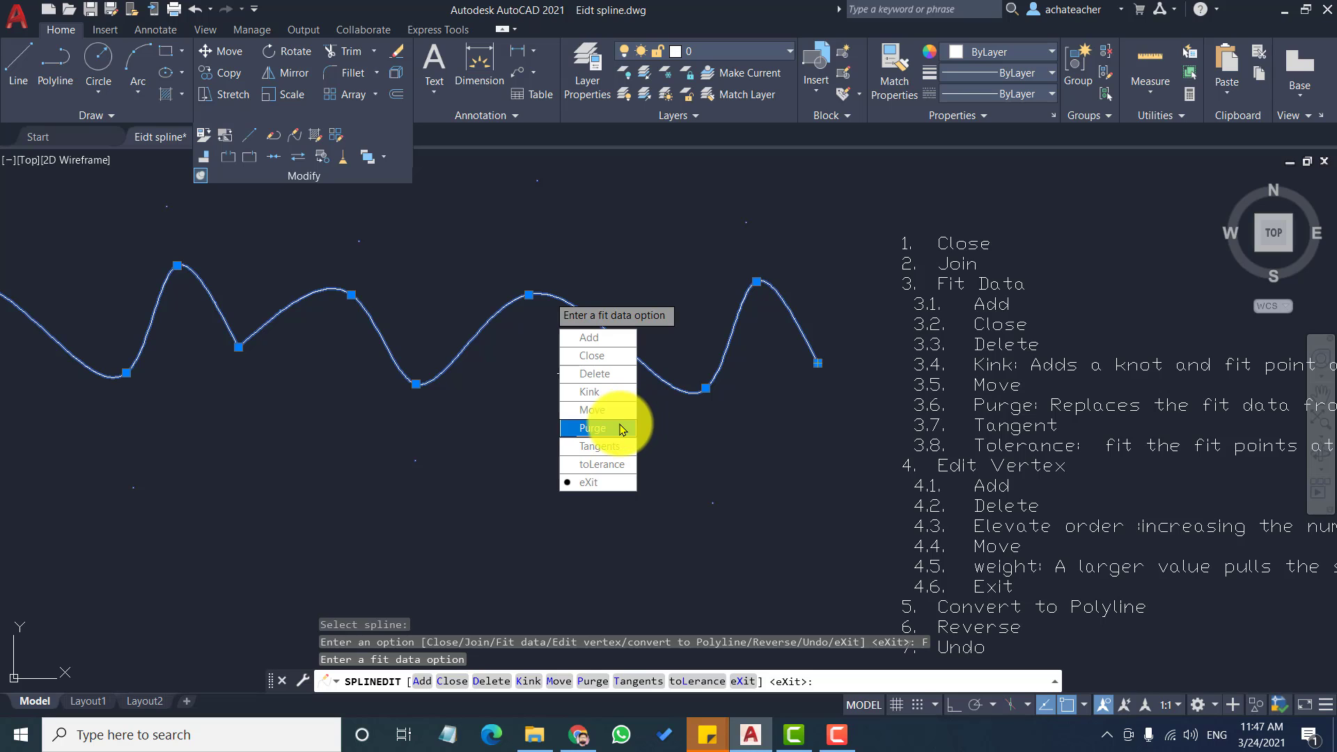
{"action": "left_click", "coordinate": [621, 429]}
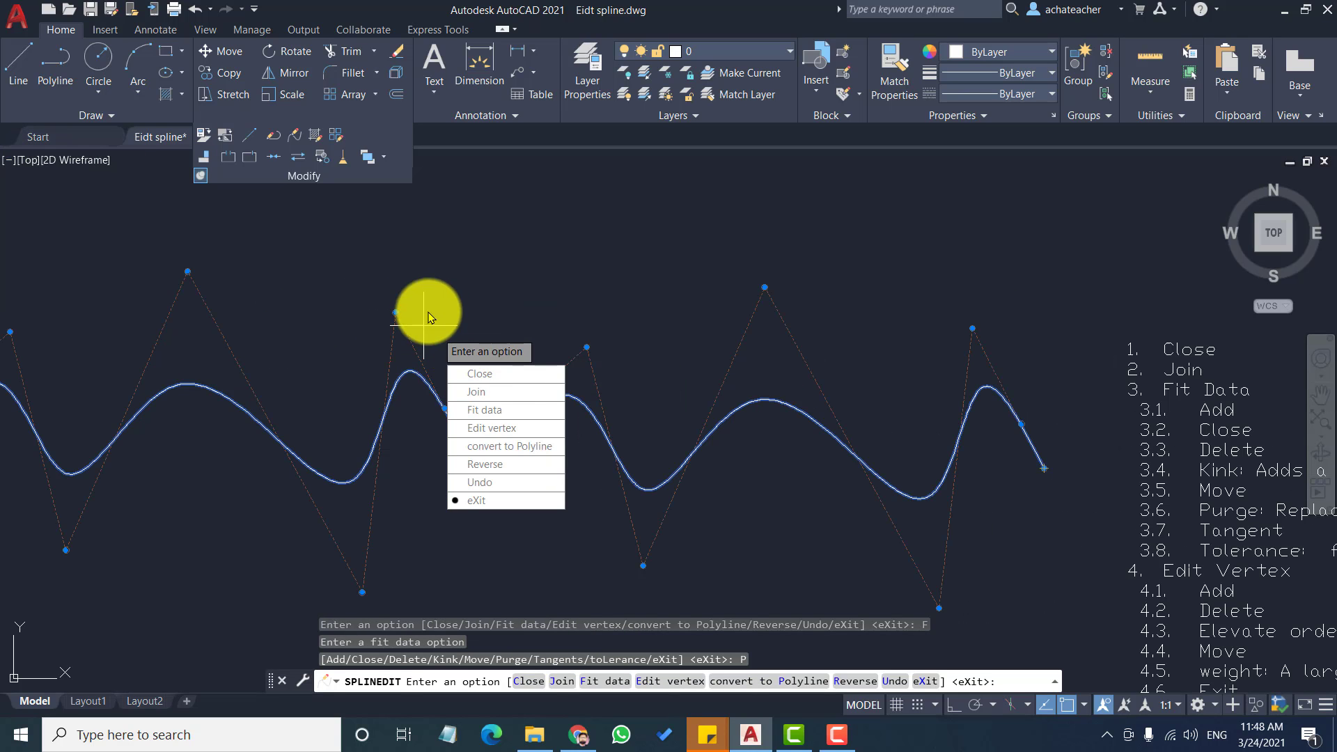
{"action": "scroll", "coordinate": [516, 543], "scroll_direction": "down", "scroll_amount": 2}
{"action": "scroll", "coordinate": [564, 540], "scroll_direction": "up", "scroll_amount": 4}
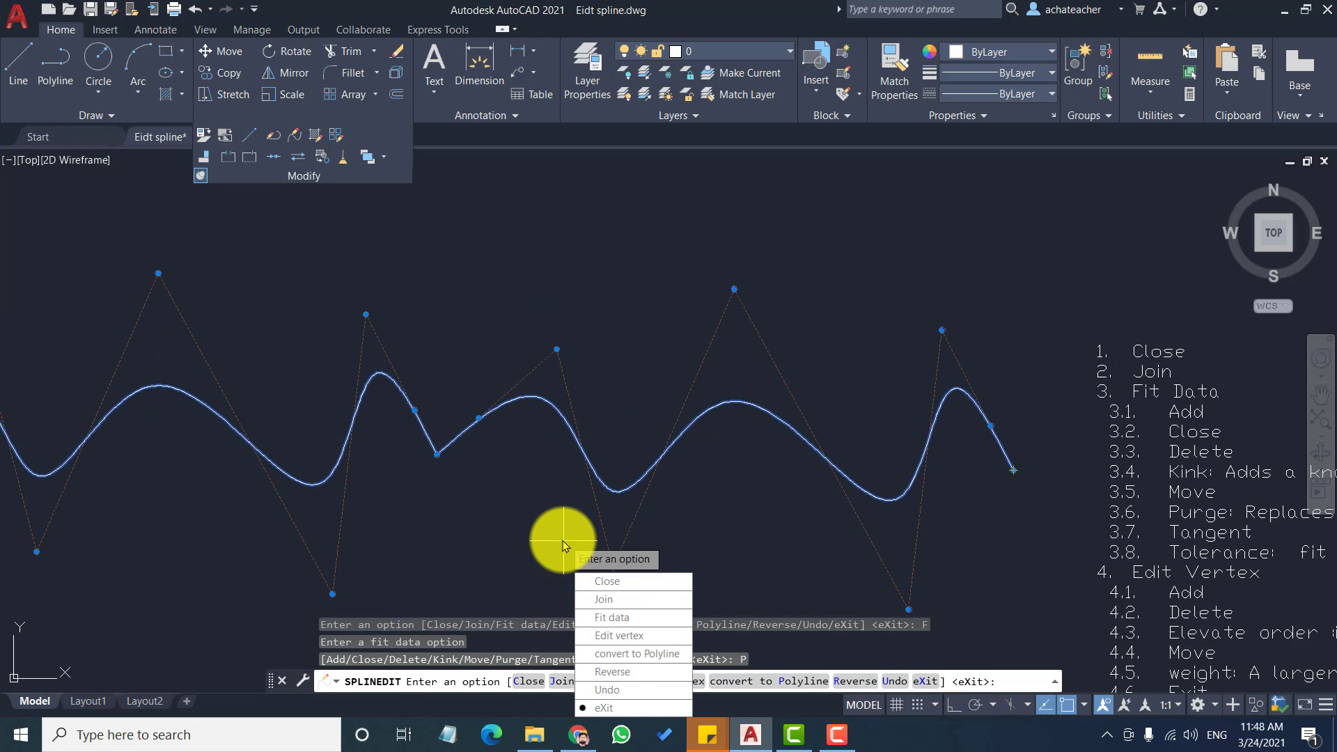
{"action": "scroll", "coordinate": [570, 502], "scroll_direction": "down", "scroll_amount": 2}
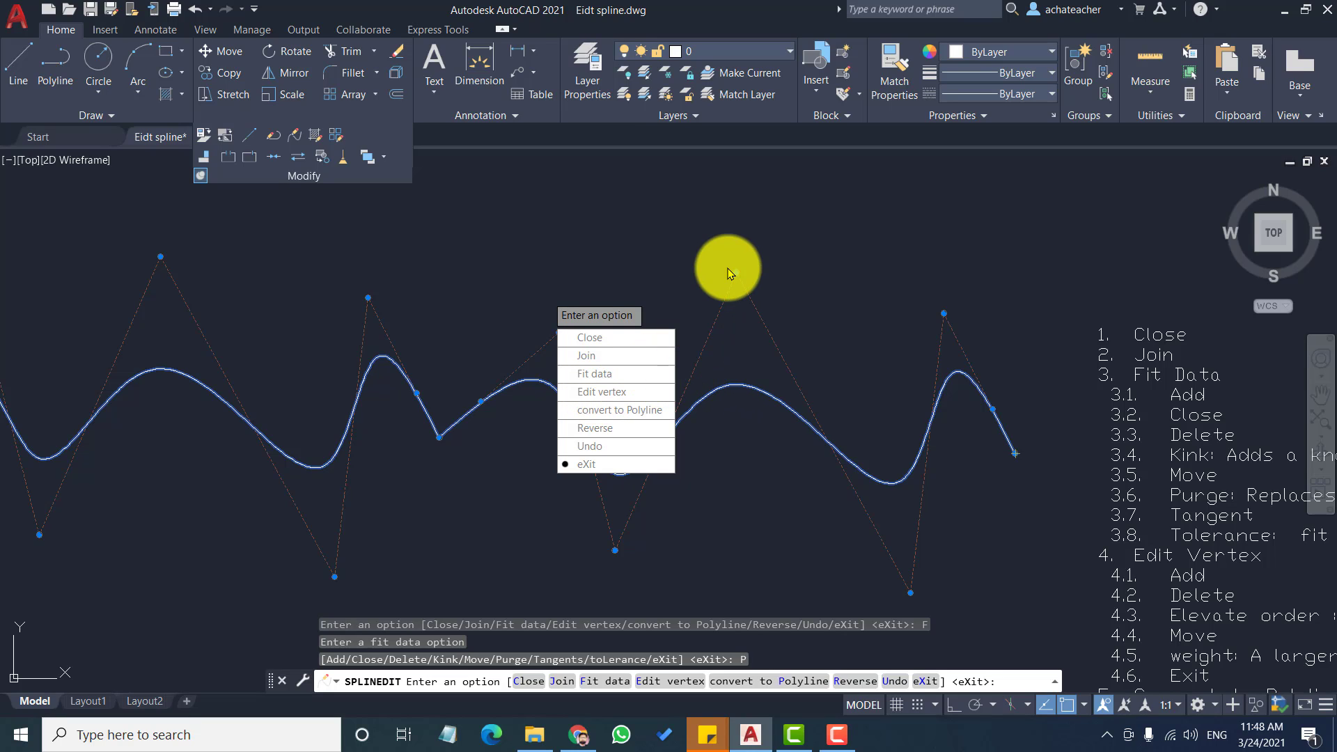
Step: Set the spline's fit tolerance to 0 through the Fit Data Tolerance option and leave fit data editing
{"action": "left_click", "coordinate": [594, 373]}
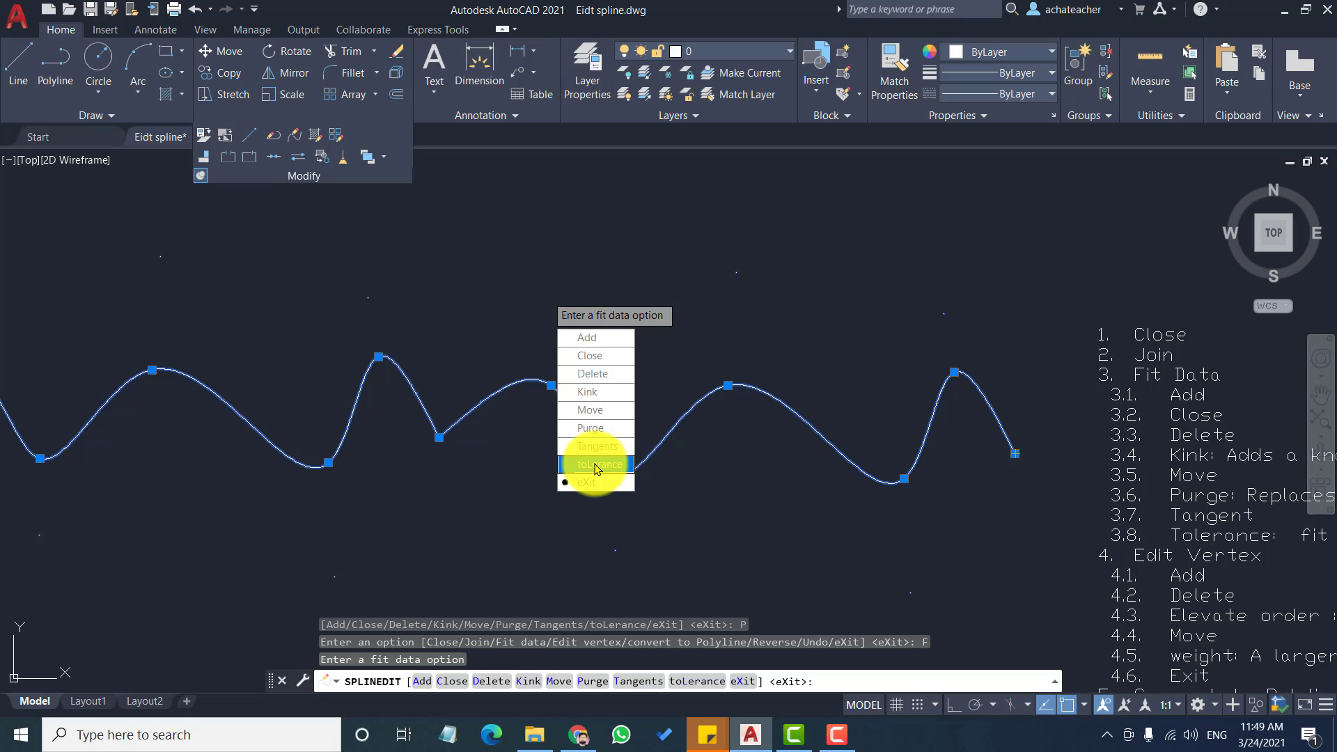
{"action": "left_click", "coordinate": [596, 465]}
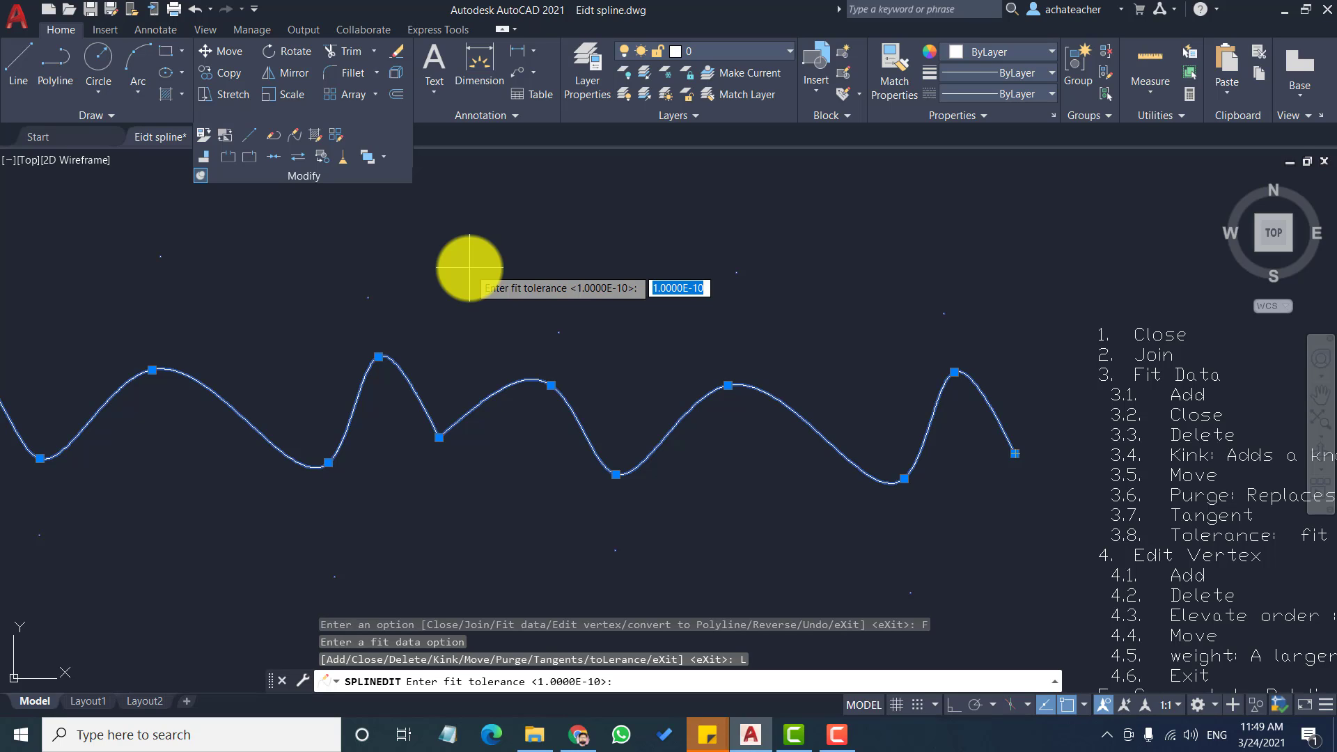
{"action": "type", "text": "0"}
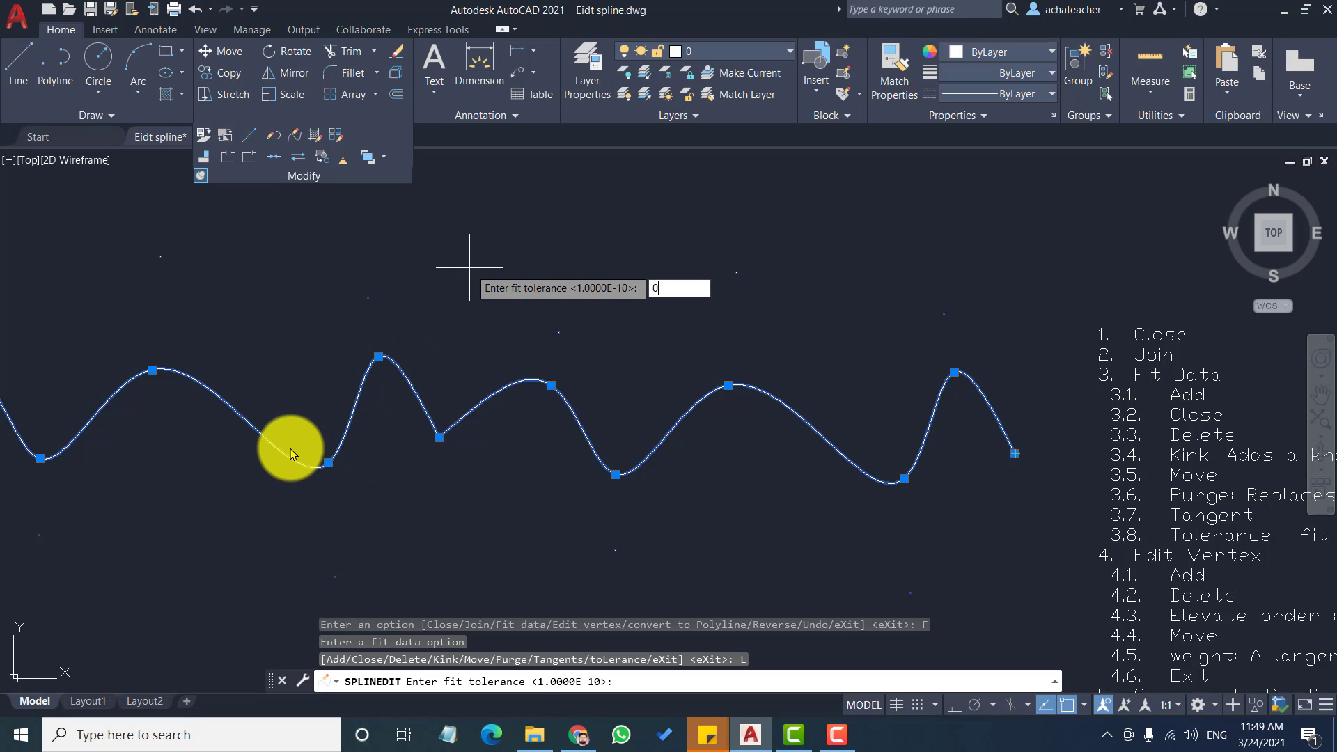
{"action": "key", "text": "Return"}
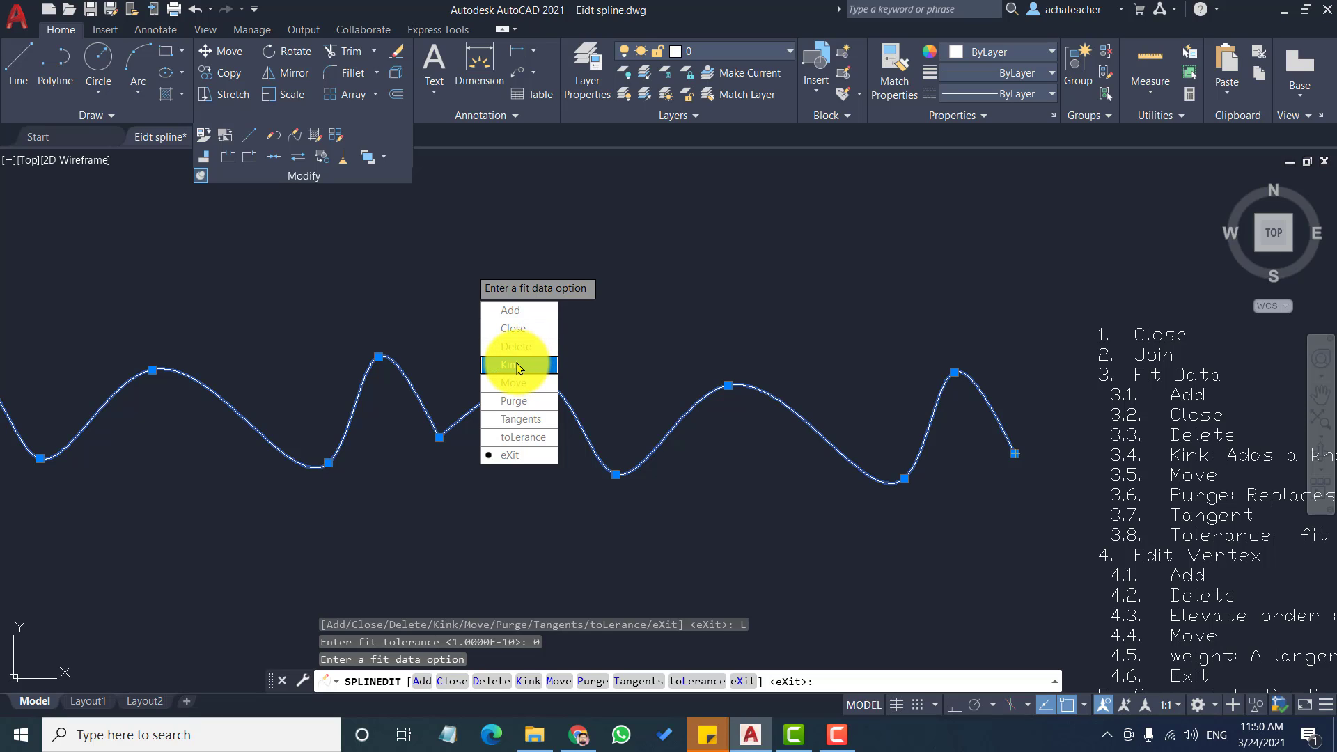
{"action": "scroll", "coordinate": [1274, 543], "scroll_direction": "down", "scroll_amount": 4}
{"action": "scroll", "coordinate": [1268, 552], "scroll_direction": "up", "scroll_amount": 4}
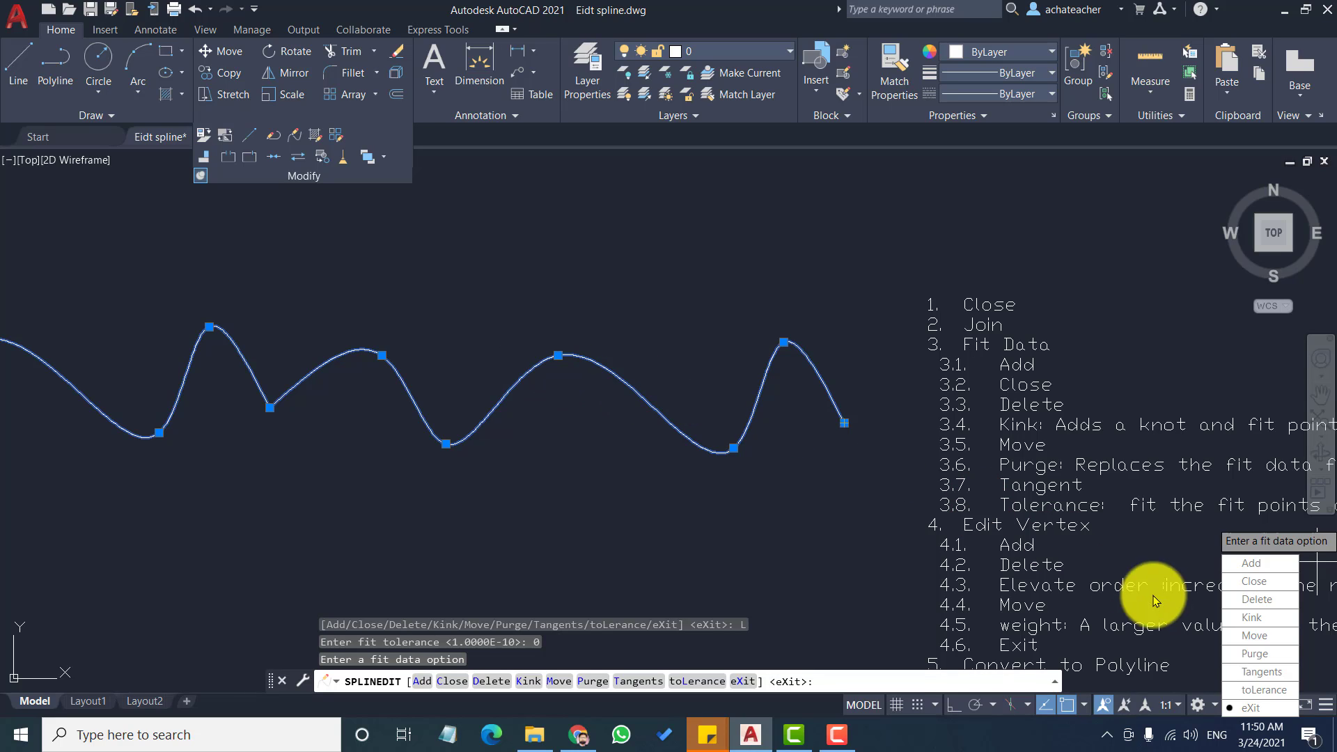
{"action": "left_click", "coordinate": [1253, 707]}
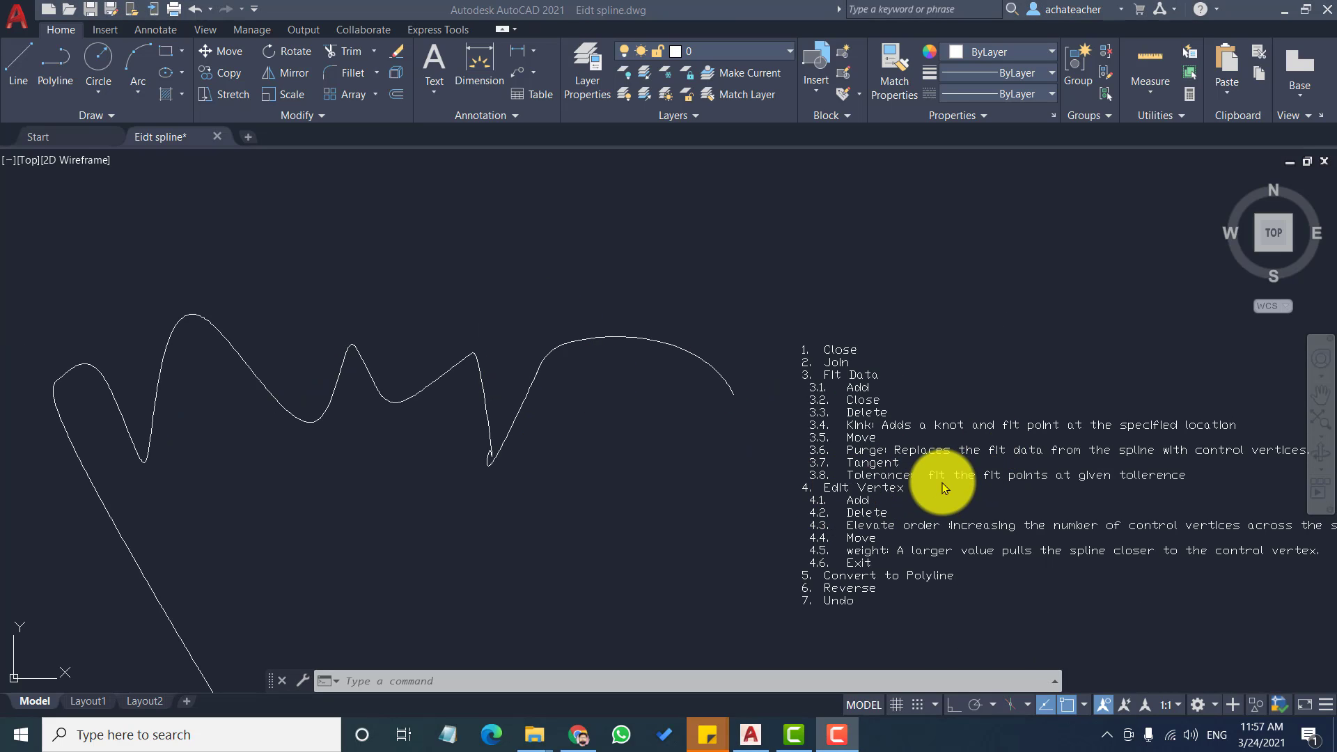
Step: Add two control vertices on the descending side of the spline's rightmost arch using Edit Spline's Edit Vertex Add option
{"action": "left_click", "coordinate": [557, 345]}
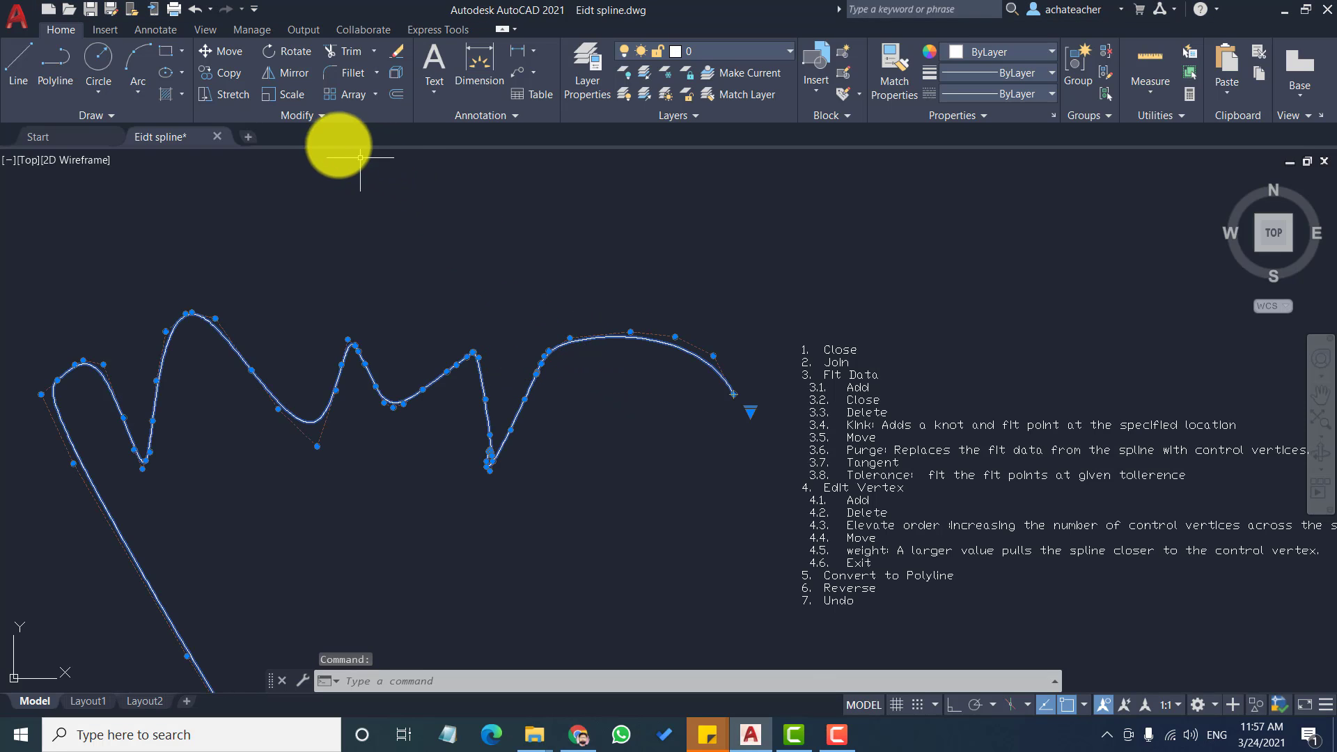
{"action": "left_click", "coordinate": [308, 114]}
{"action": "left_click", "coordinate": [292, 134]}
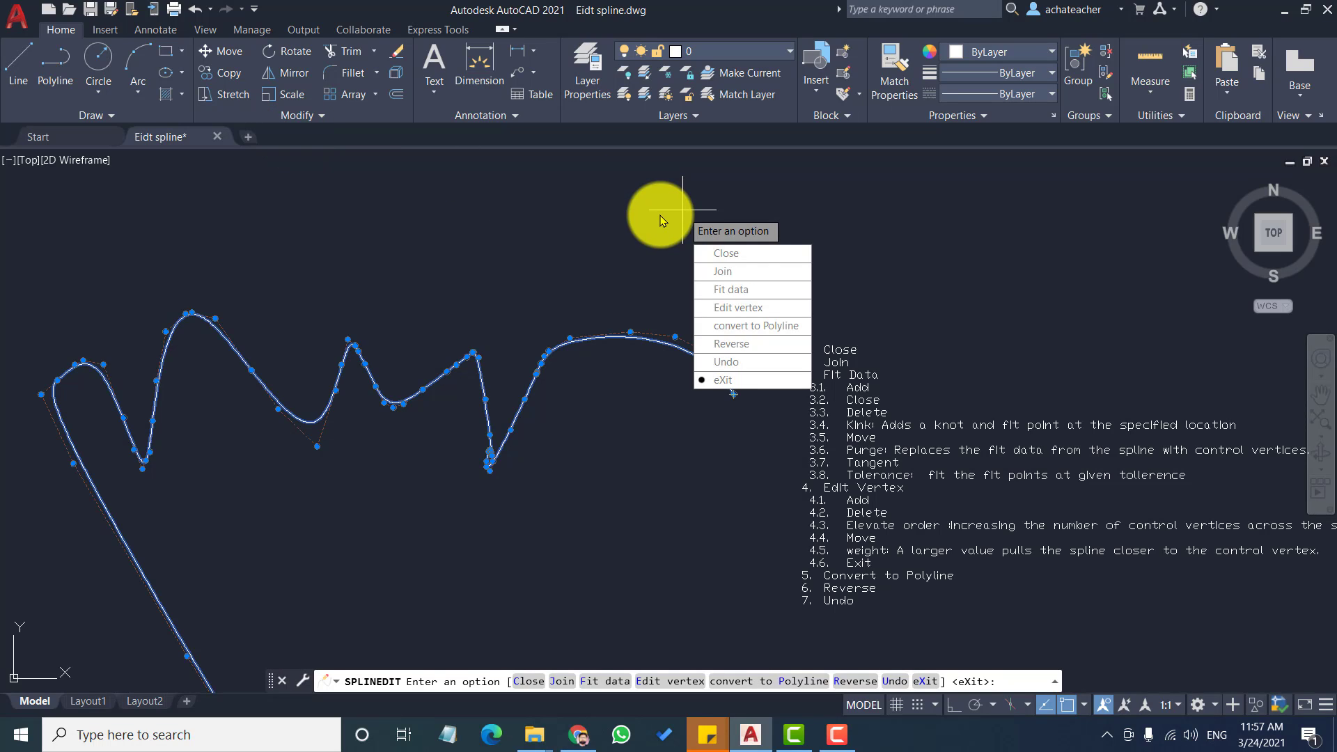
{"action": "left_click", "coordinate": [750, 307]}
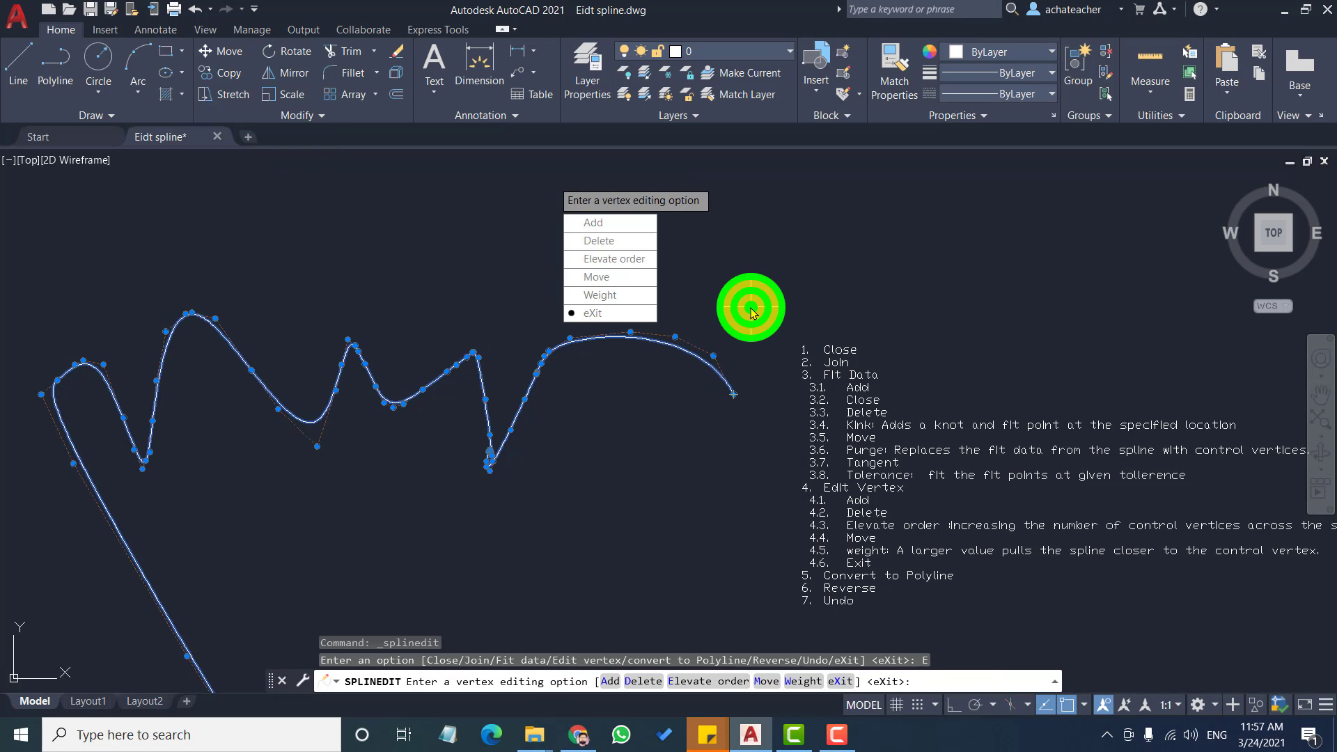
{"action": "left_click", "coordinate": [597, 224]}
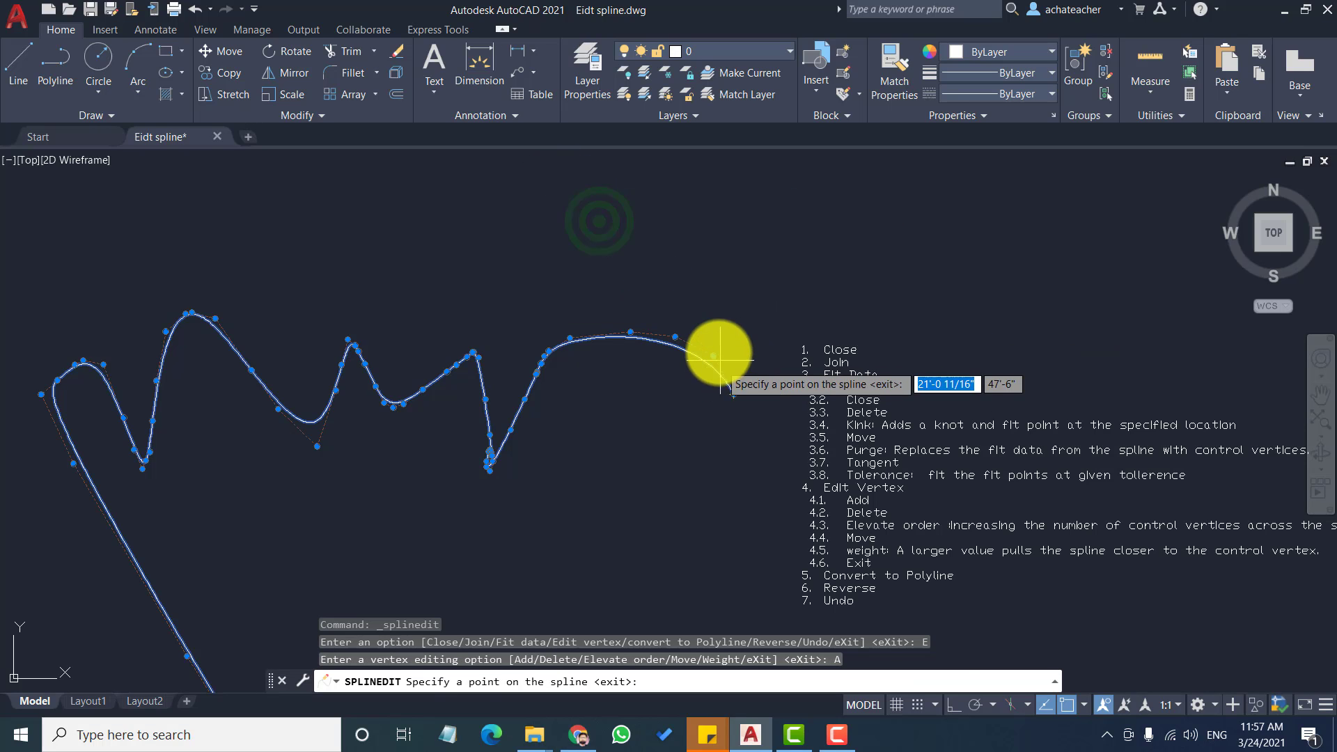
{"action": "scroll", "coordinate": [696, 350], "scroll_direction": "up", "scroll_amount": 4}
{"action": "scroll", "coordinate": [683, 355], "scroll_direction": "up", "scroll_amount": 2}
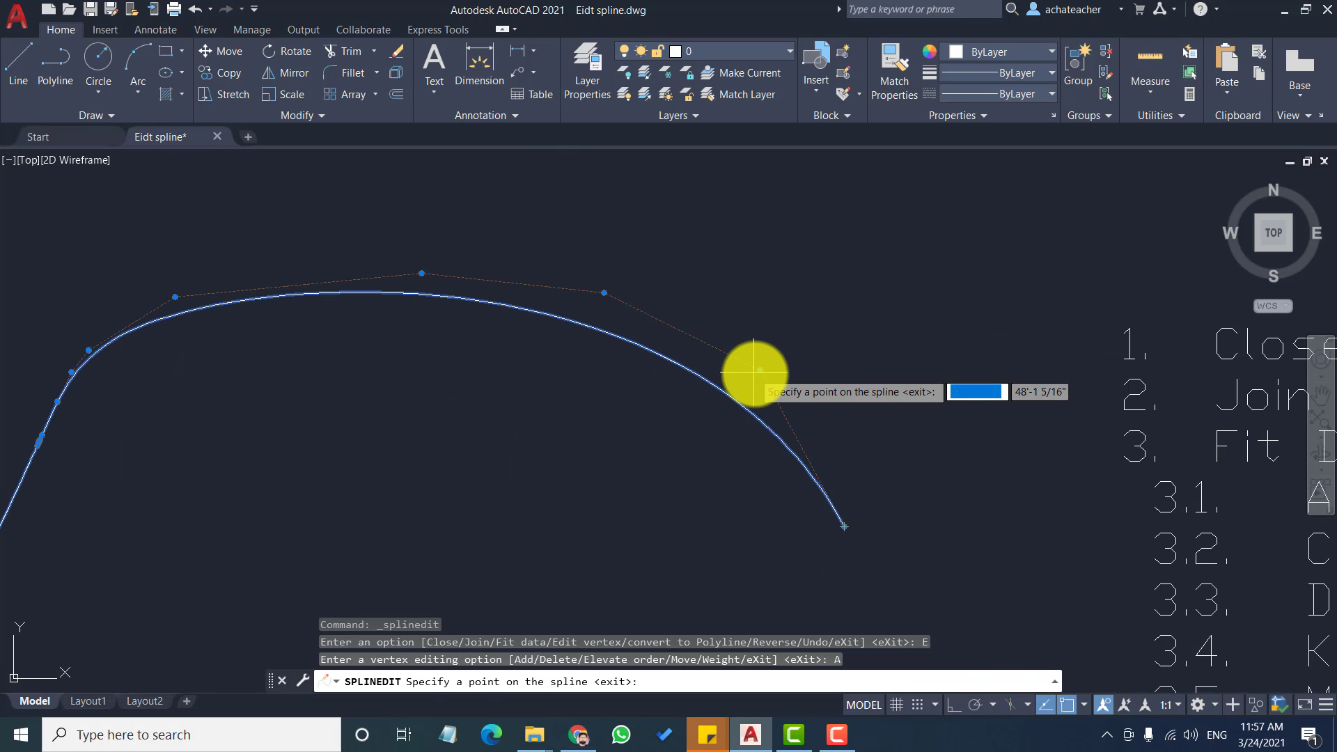
{"action": "left_click", "coordinate": [676, 330]}
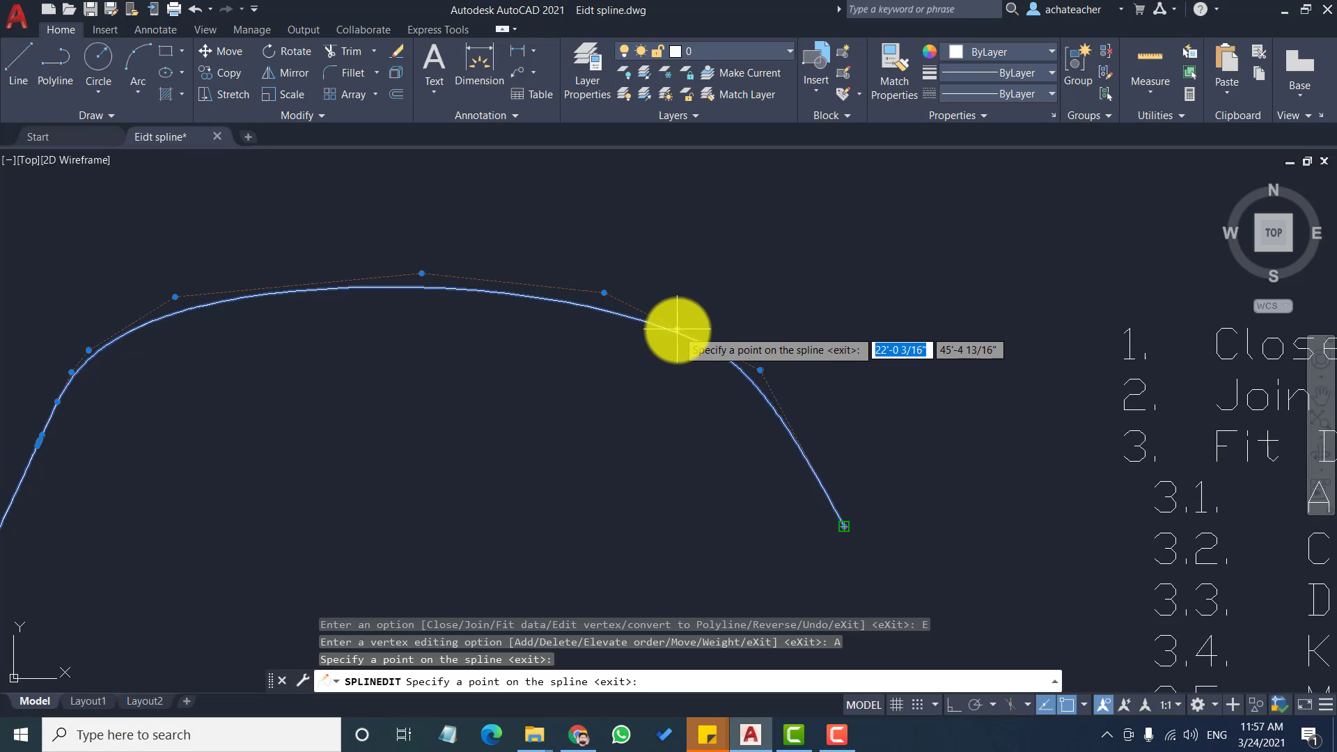
{"action": "left_click", "coordinate": [501, 282]}
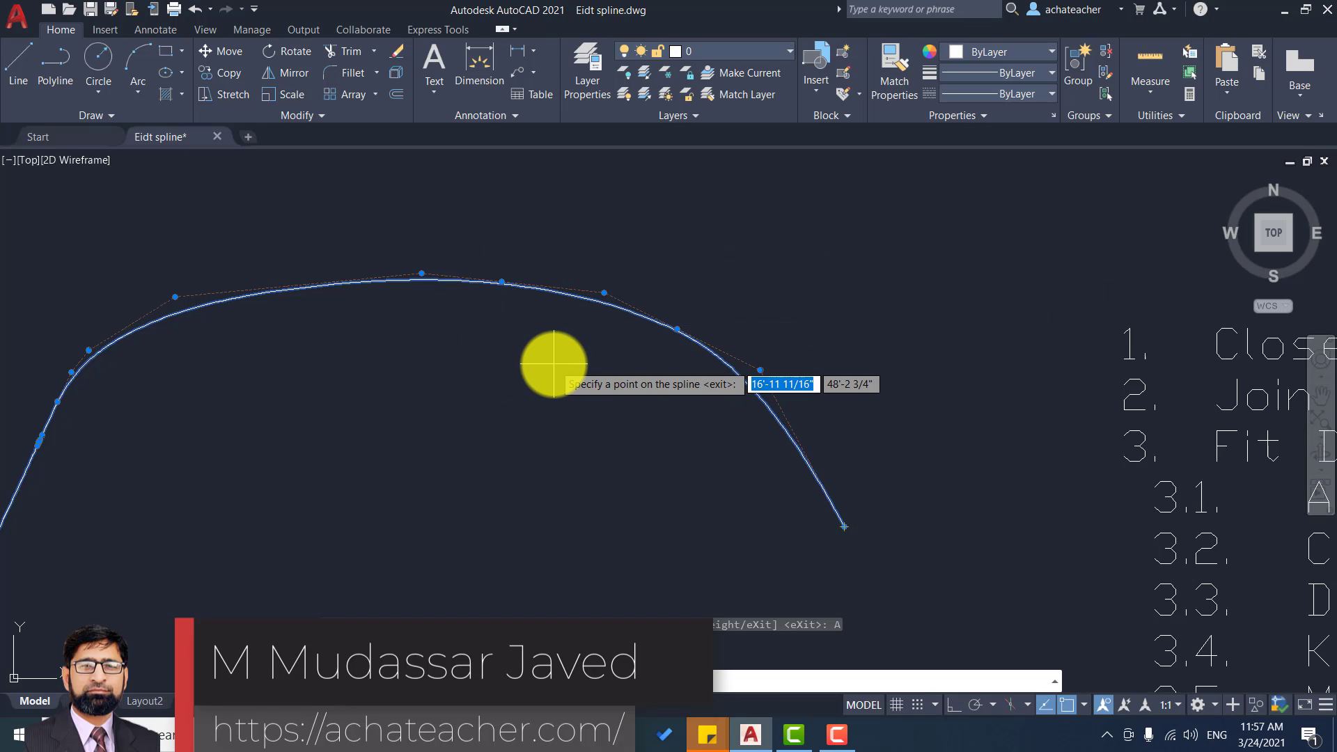
{"action": "key", "text": "Return"}
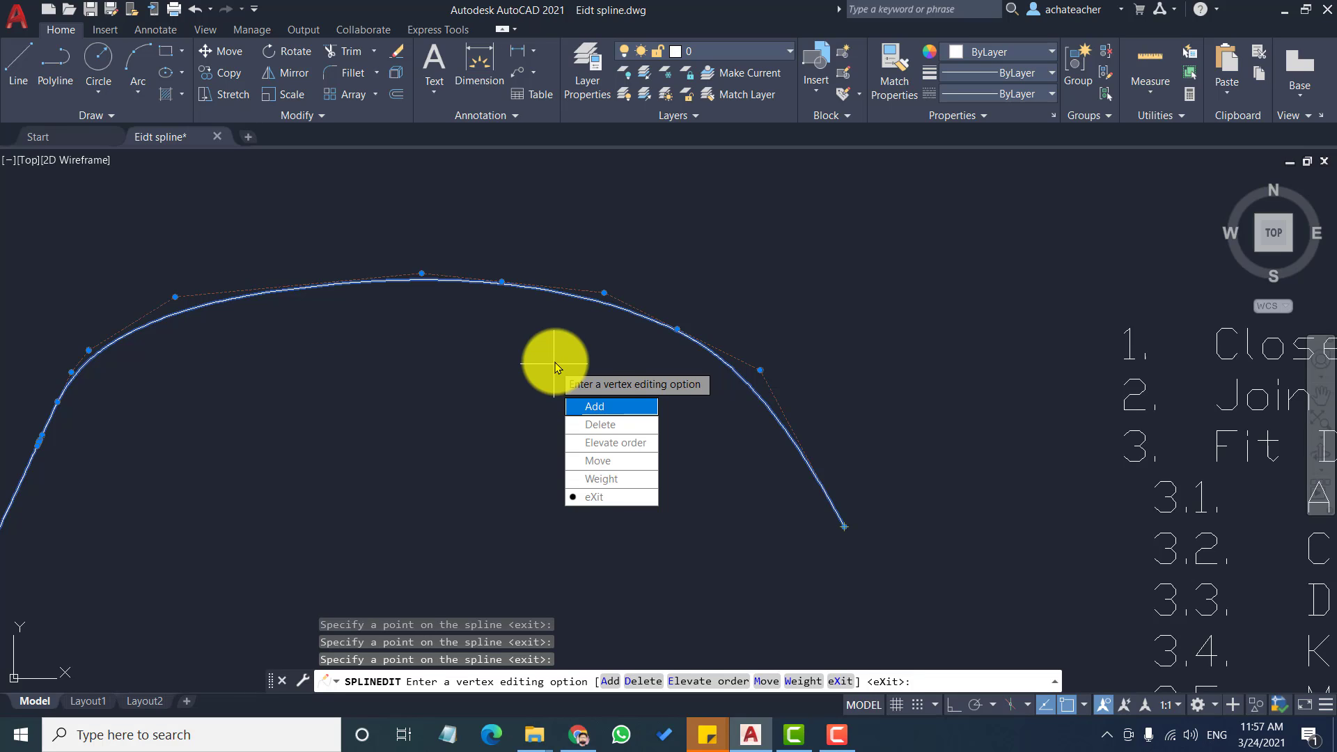
Step: Delete four control vertices from the right end of the spline's rightmost arch with the Edit Vertex Delete option
{"action": "left_click", "coordinate": [597, 426]}
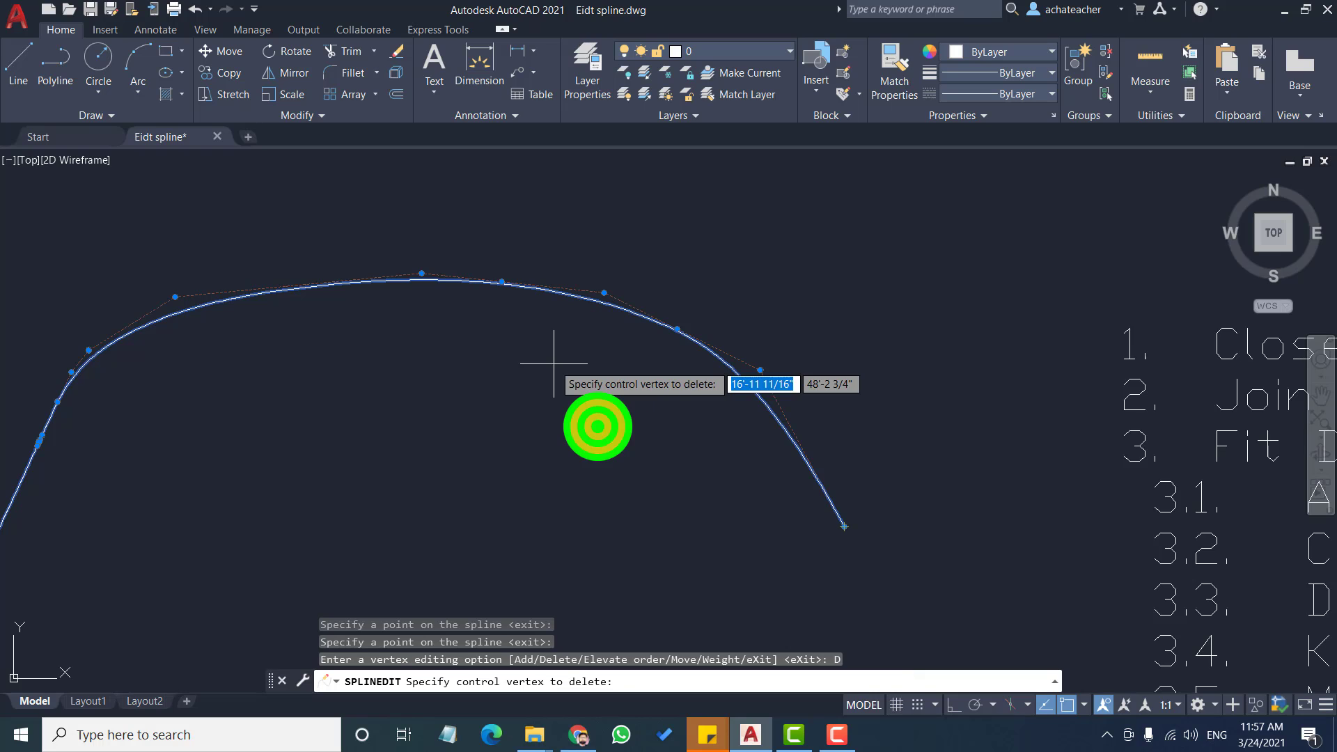
{"action": "left_click", "coordinate": [761, 372]}
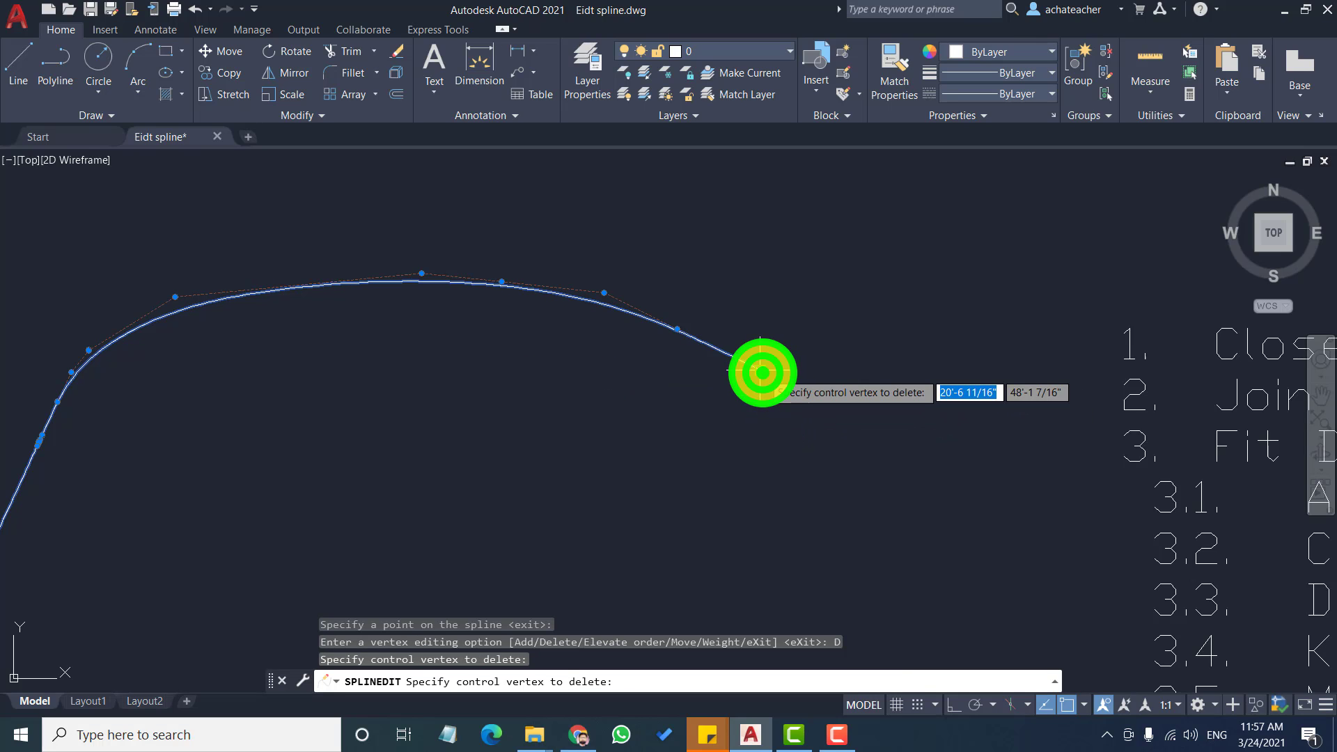
{"action": "left_click", "coordinate": [678, 331]}
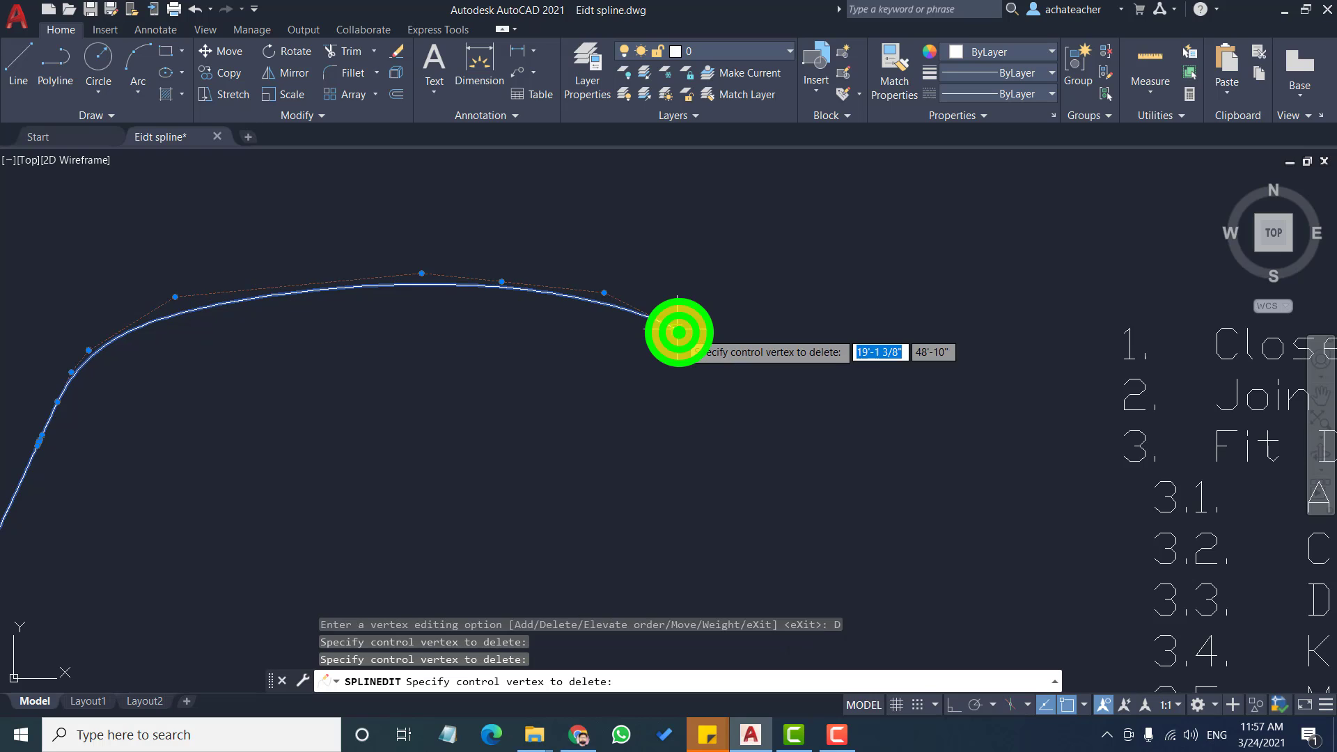
{"action": "left_click", "coordinate": [604, 293]}
{"action": "left_click", "coordinate": [422, 272]}
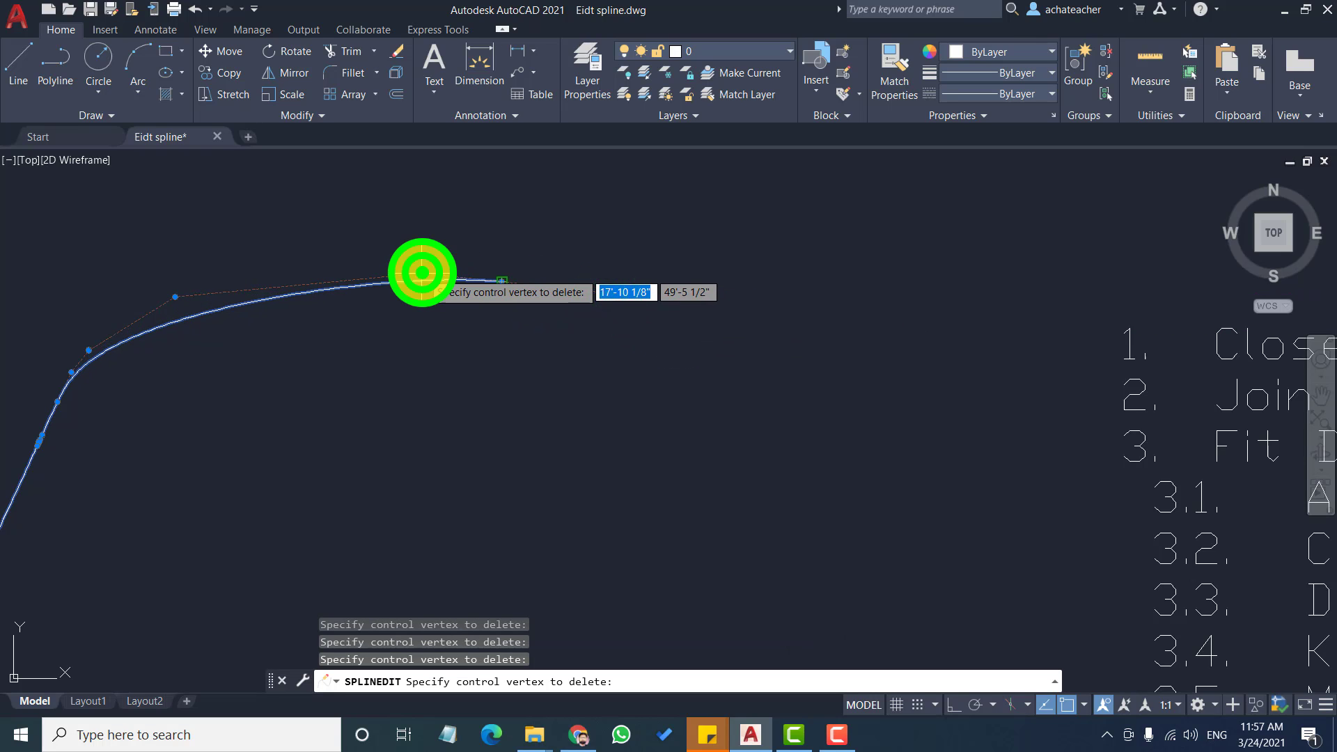
{"action": "key", "text": "Return"}
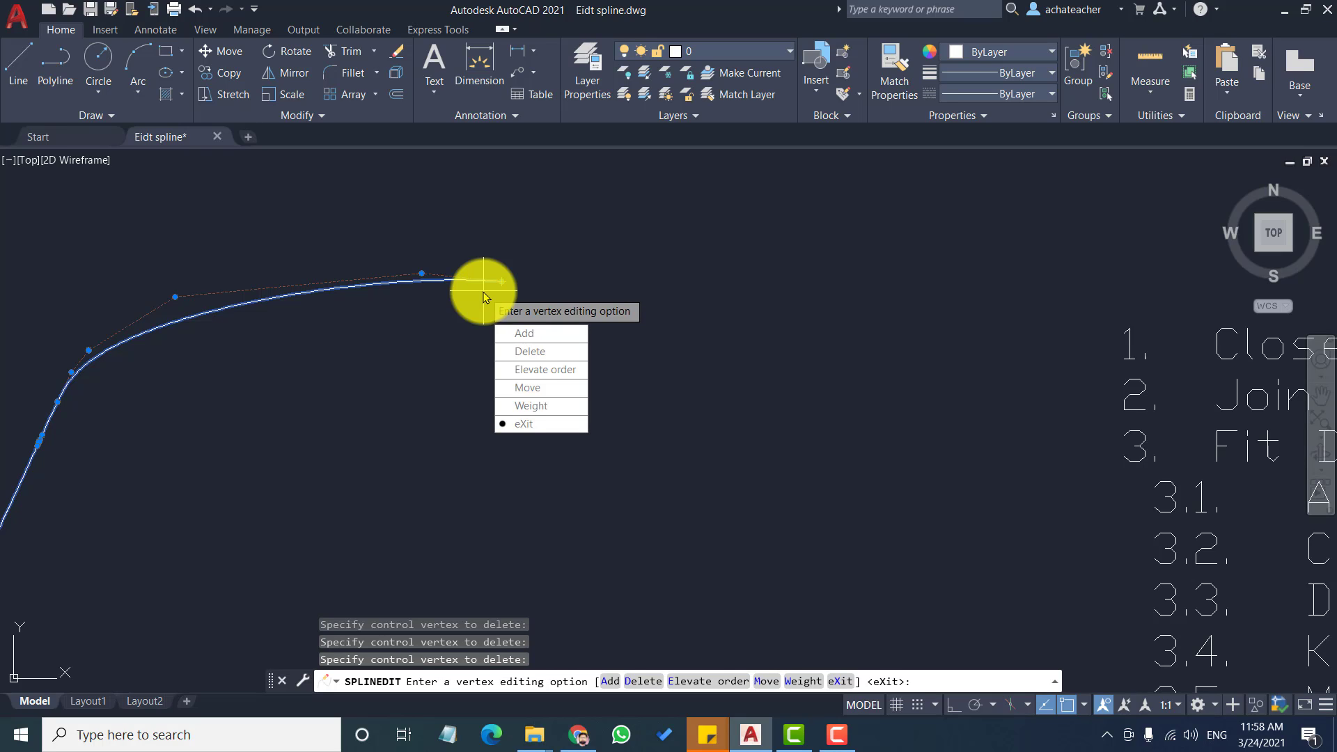
Step: Elevate the spline's order to 20 with the Edit Vertex Elevate Order option
{"action": "left_click", "coordinate": [545, 370]}
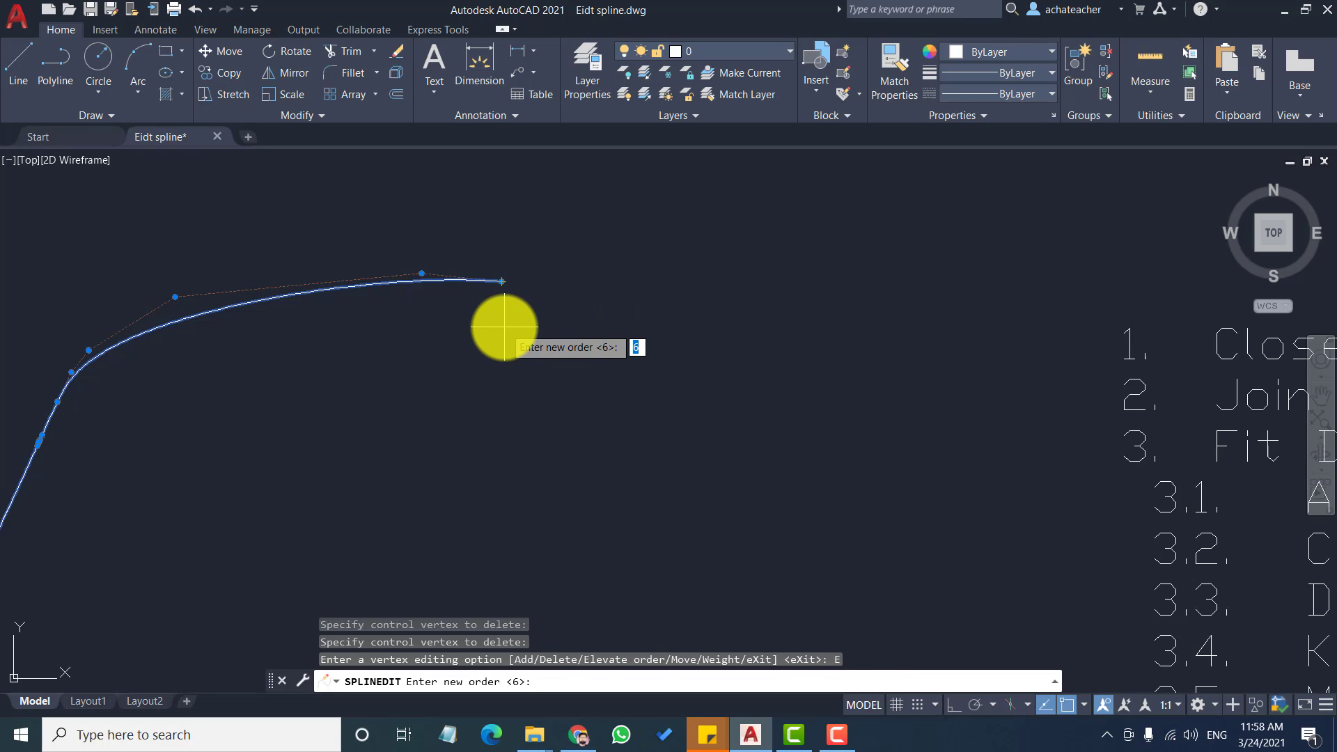
{"action": "scroll", "coordinate": [502, 328], "scroll_direction": "down", "scroll_amount": 3}
{"action": "scroll", "coordinate": [223, 346], "scroll_direction": "up", "scroll_amount": 2}
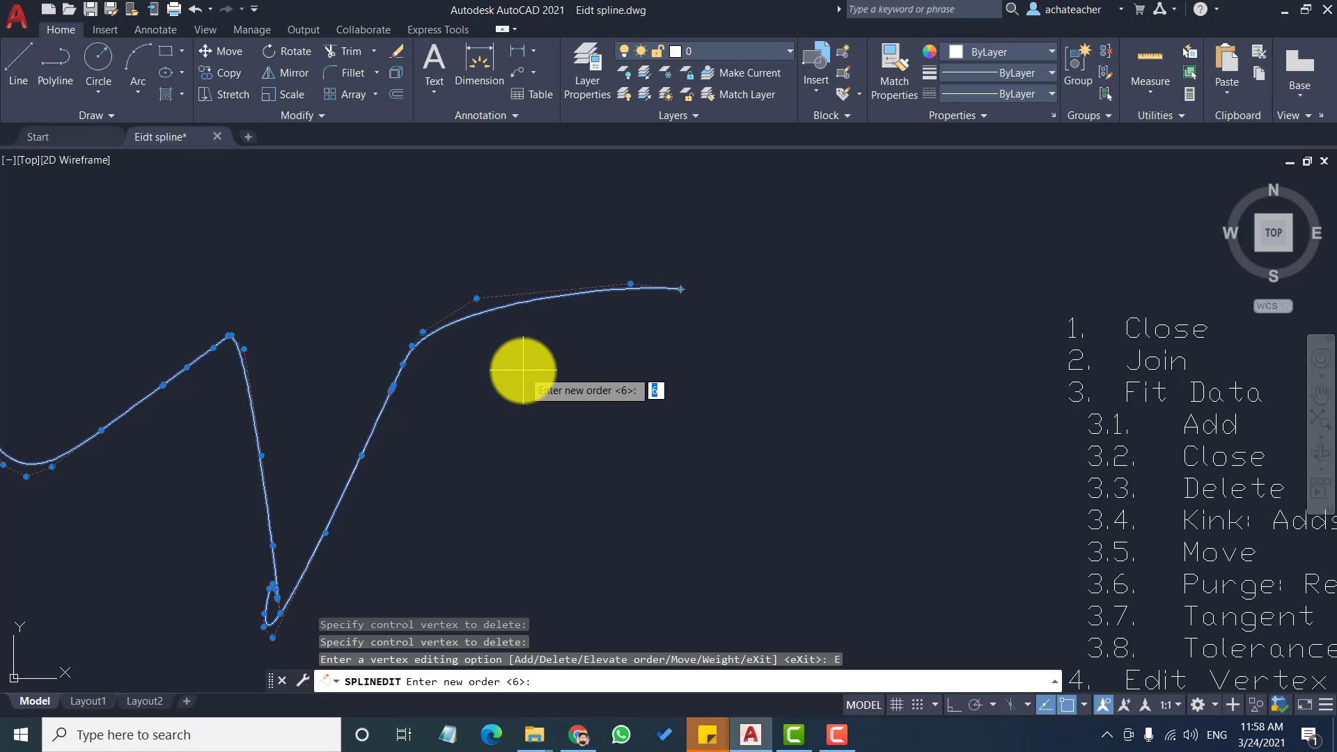
{"action": "scroll", "coordinate": [668, 358], "scroll_direction": "down", "scroll_amount": 2}
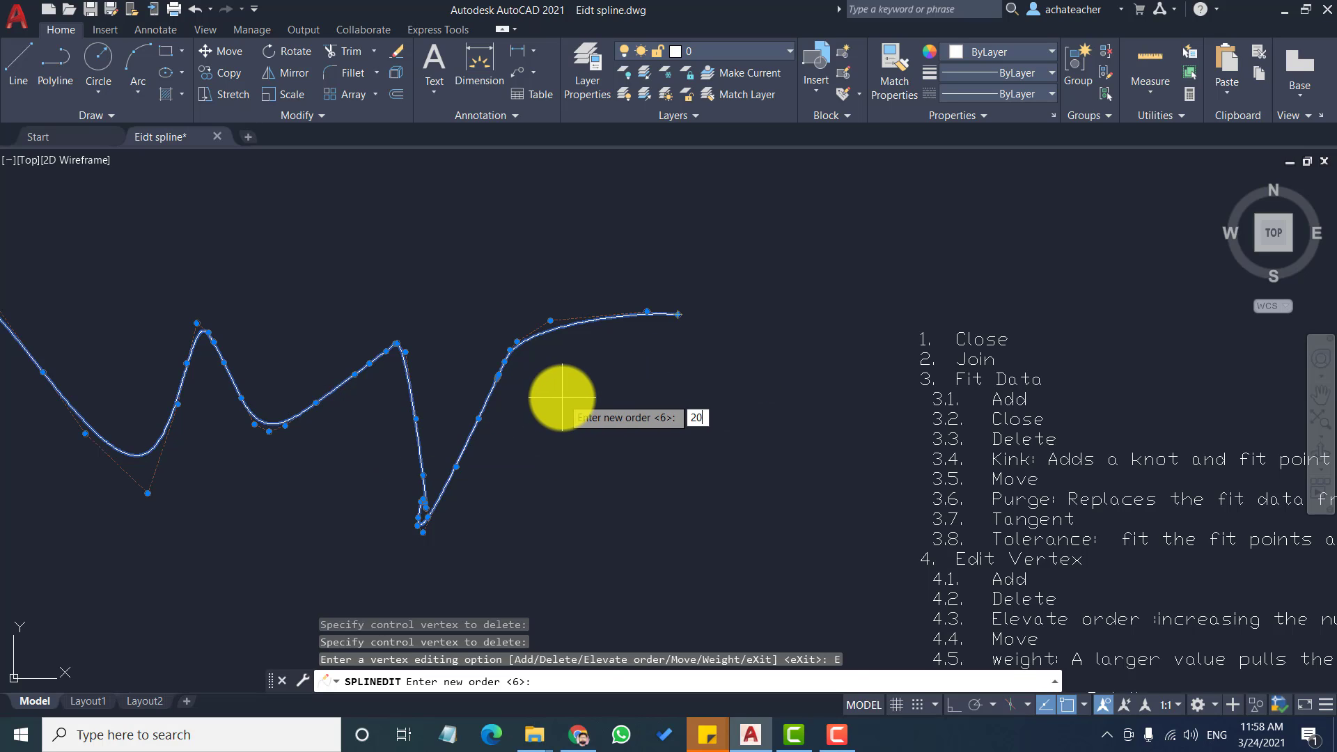
{"action": "key", "text": "Return"}
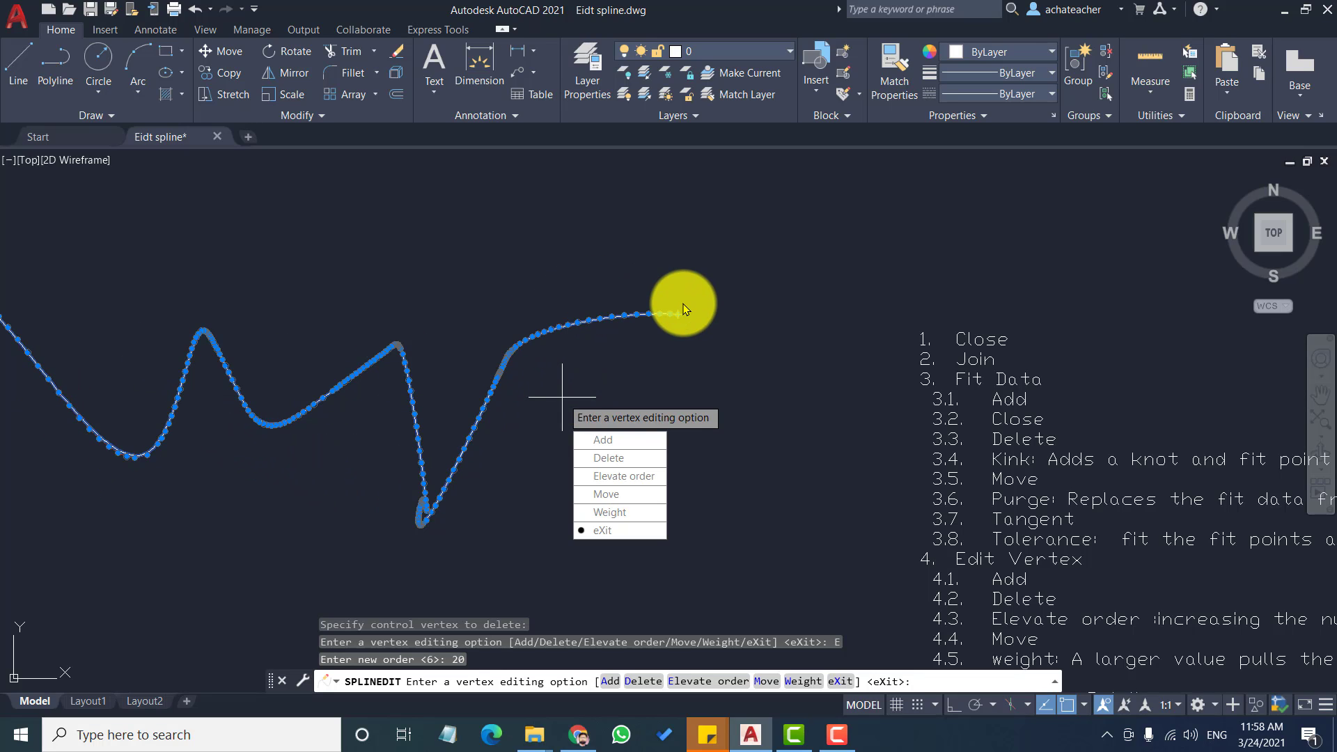
Step: Cancel the current vertex editing session and reopen Edit Spline's Edit Vertex options on the same spline
{"action": "key", "text": "Escape"}
{"action": "scroll", "coordinate": [668, 313], "scroll_direction": "down", "scroll_amount": 2}
{"action": "left_click", "coordinate": [620, 333]}
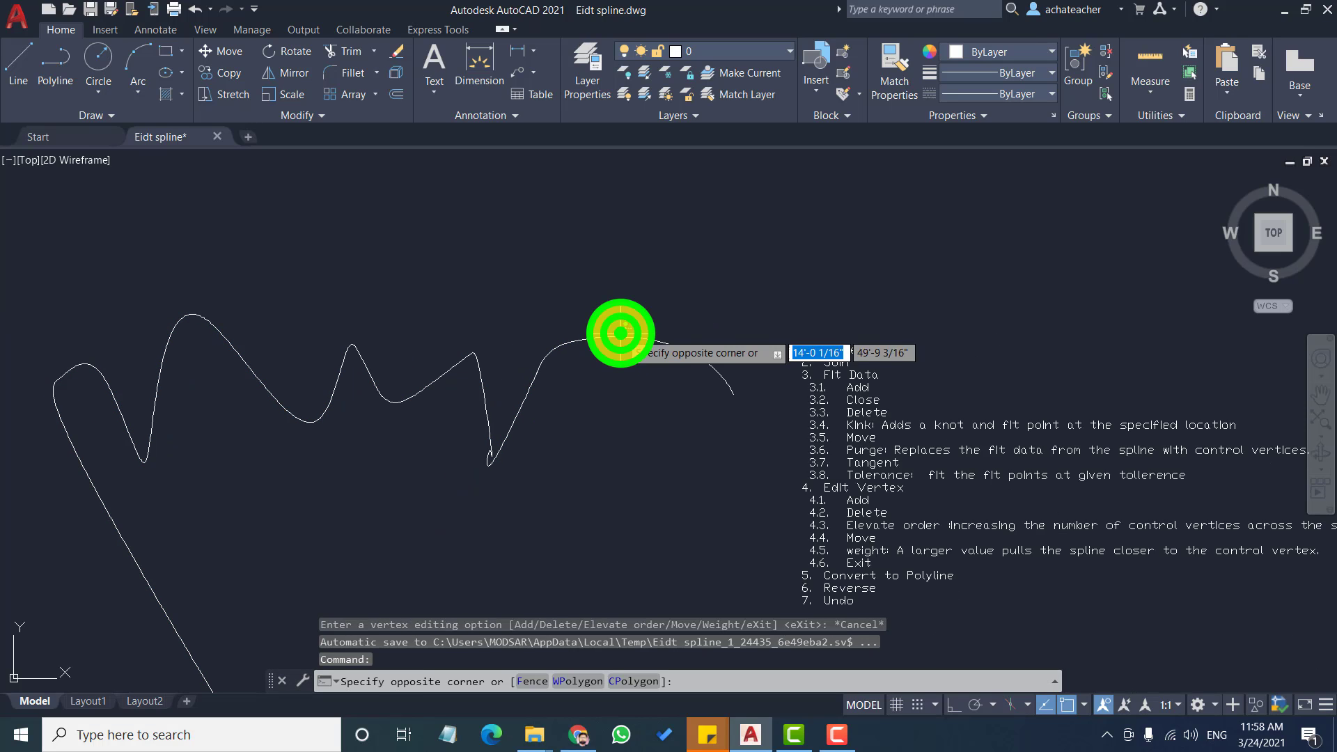
{"action": "left_click", "coordinate": [614, 335]}
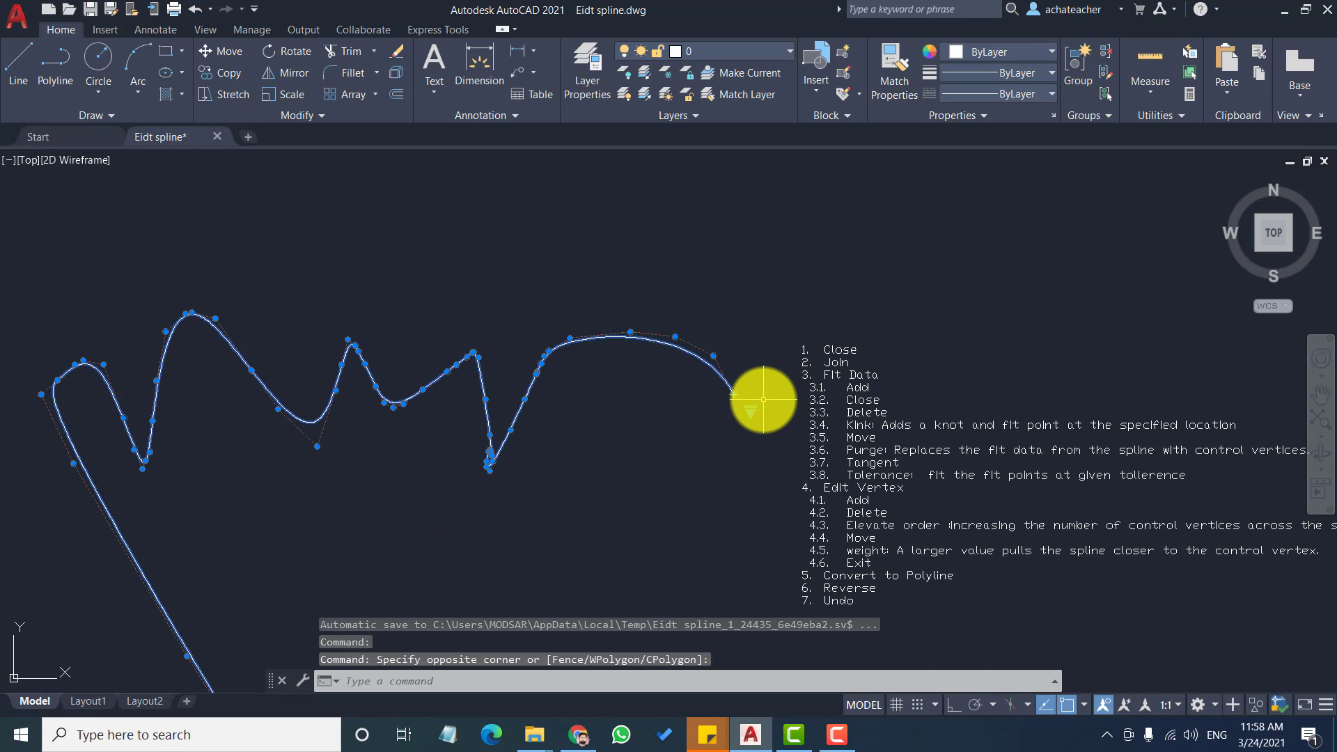
{"action": "scroll", "coordinate": [763, 399], "scroll_direction": "up", "scroll_amount": 2}
{"action": "left_click", "coordinate": [303, 116]}
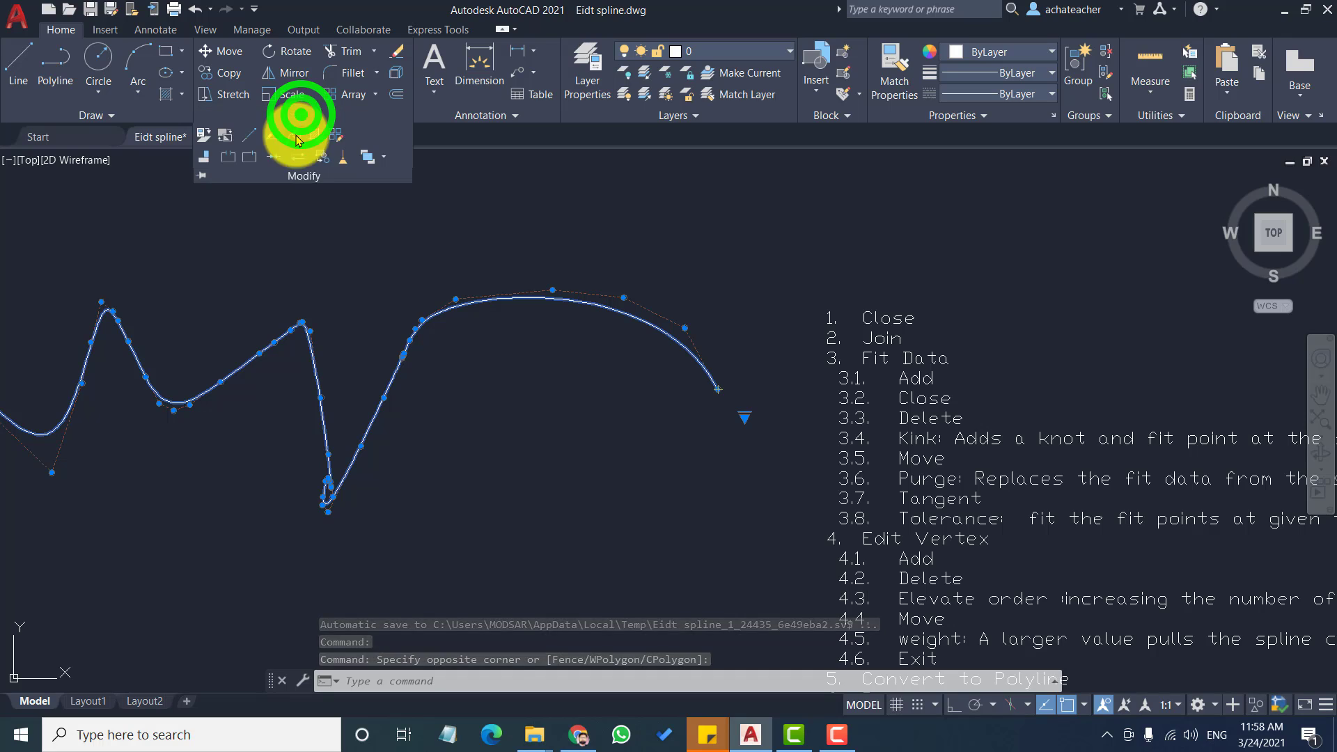
{"action": "left_click", "coordinate": [296, 137]}
{"action": "left_click", "coordinate": [559, 374]}
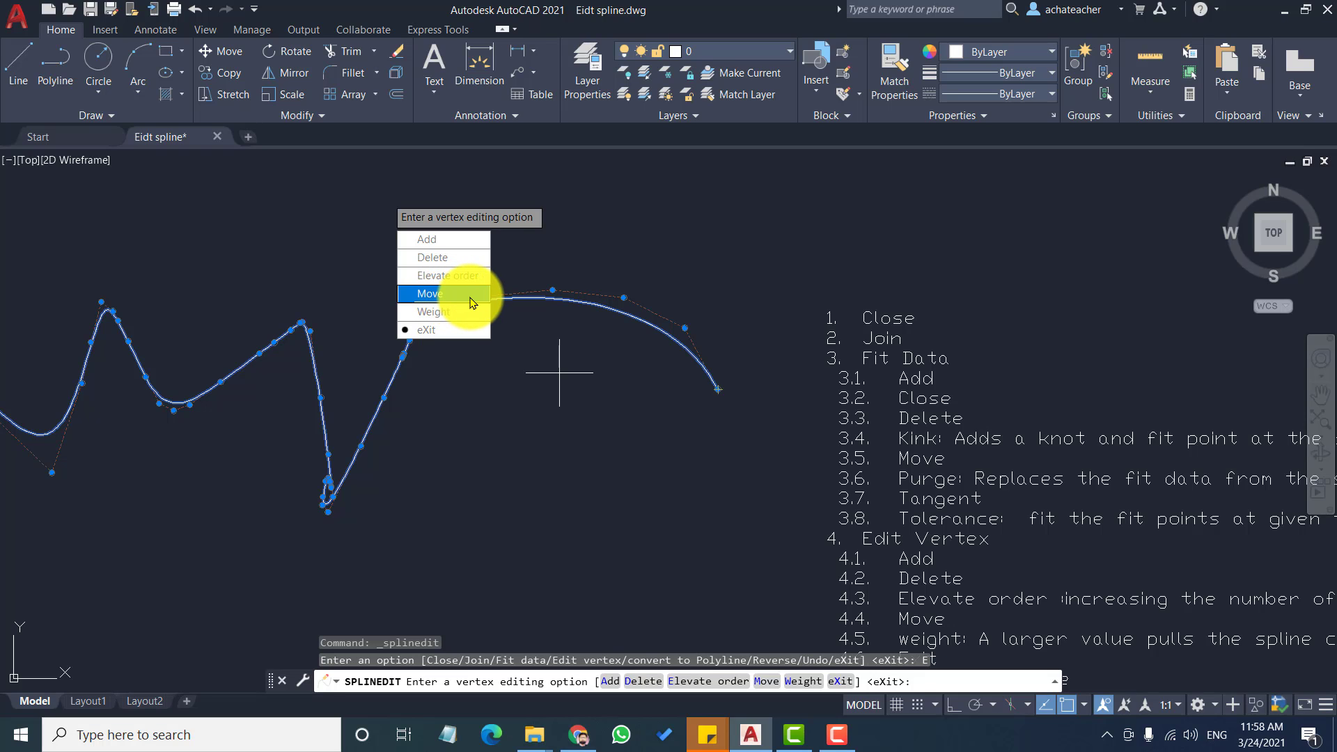
Step: Move the control vertex at the crest of the spline's rightmost arch upward with the Edit Vertex Move option
{"action": "left_click", "coordinate": [470, 302]}
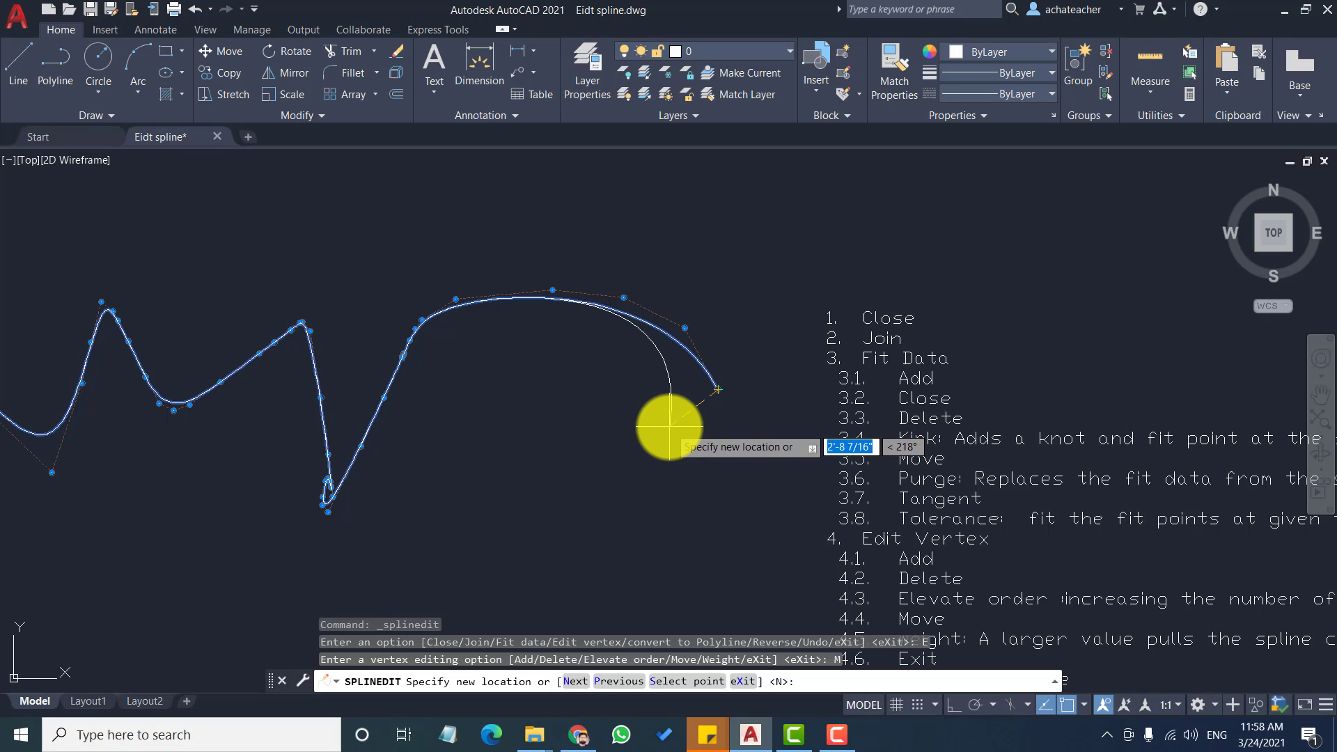
{"action": "key", "text": "Return"}
{"action": "key", "text": "Return"}
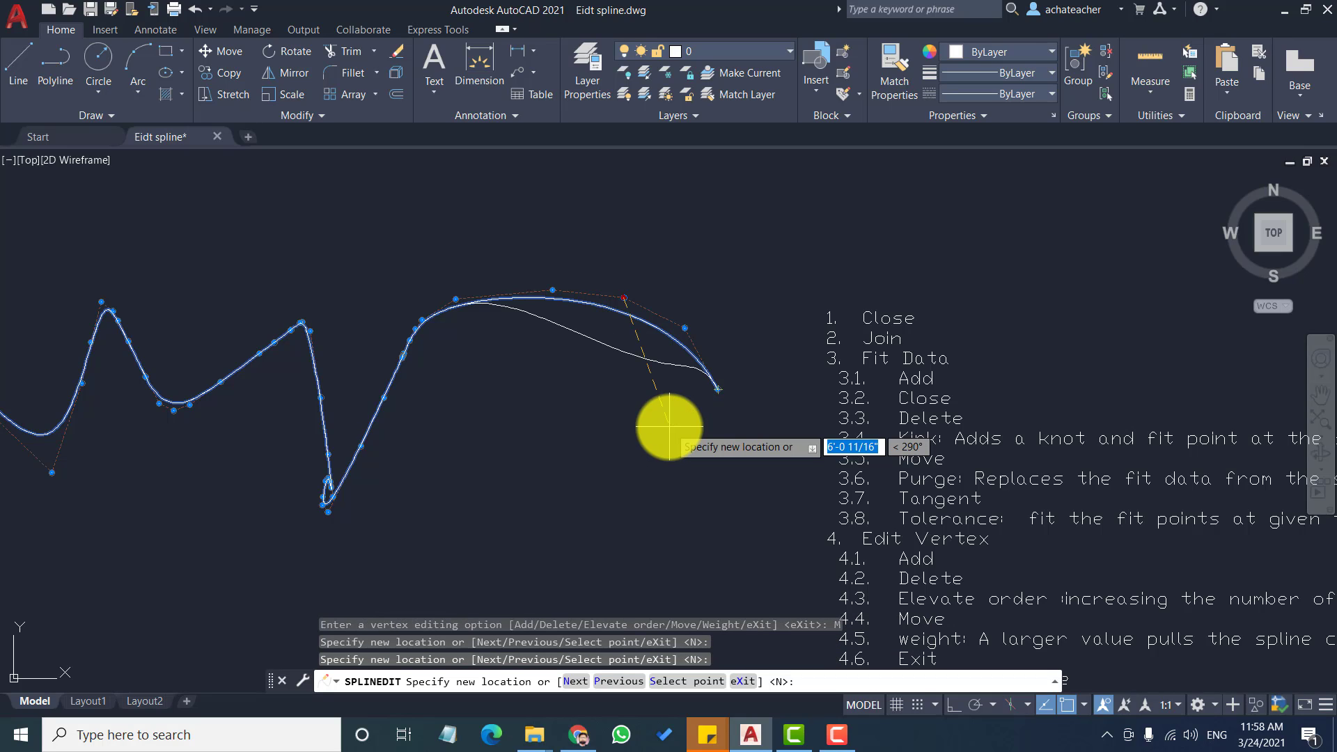
{"action": "key", "text": "Return"}
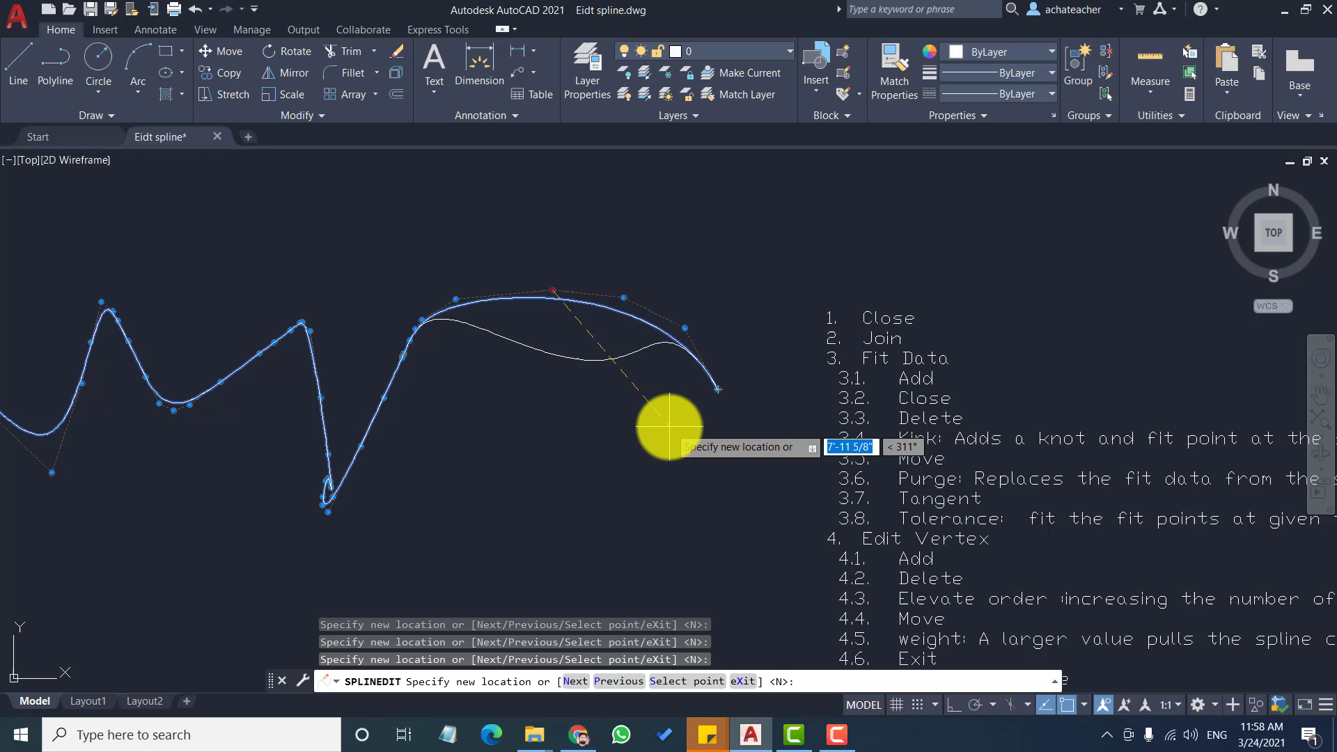
{"action": "left_click", "coordinate": [550, 223]}
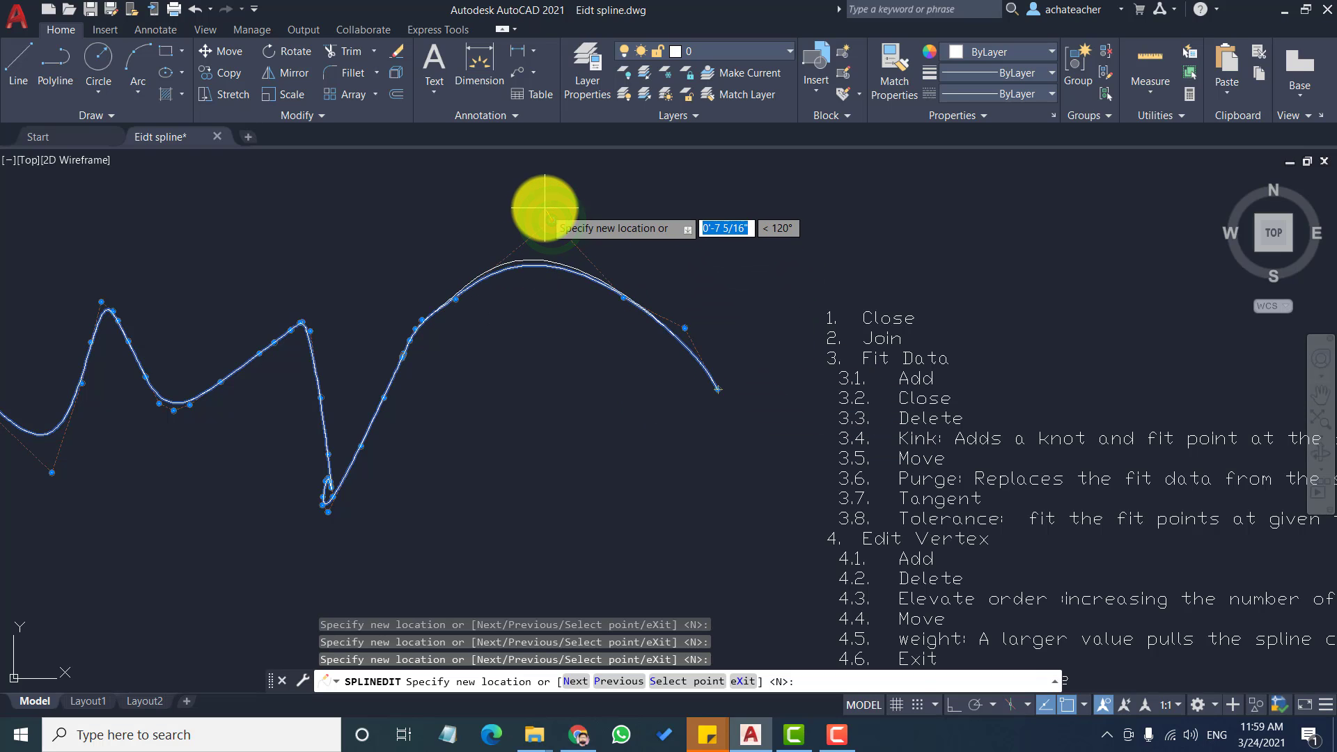
Step: Move the adjacent control vertex on the arch's rising side slightly downward and exit the Move option
{"action": "key", "text": "Return"}
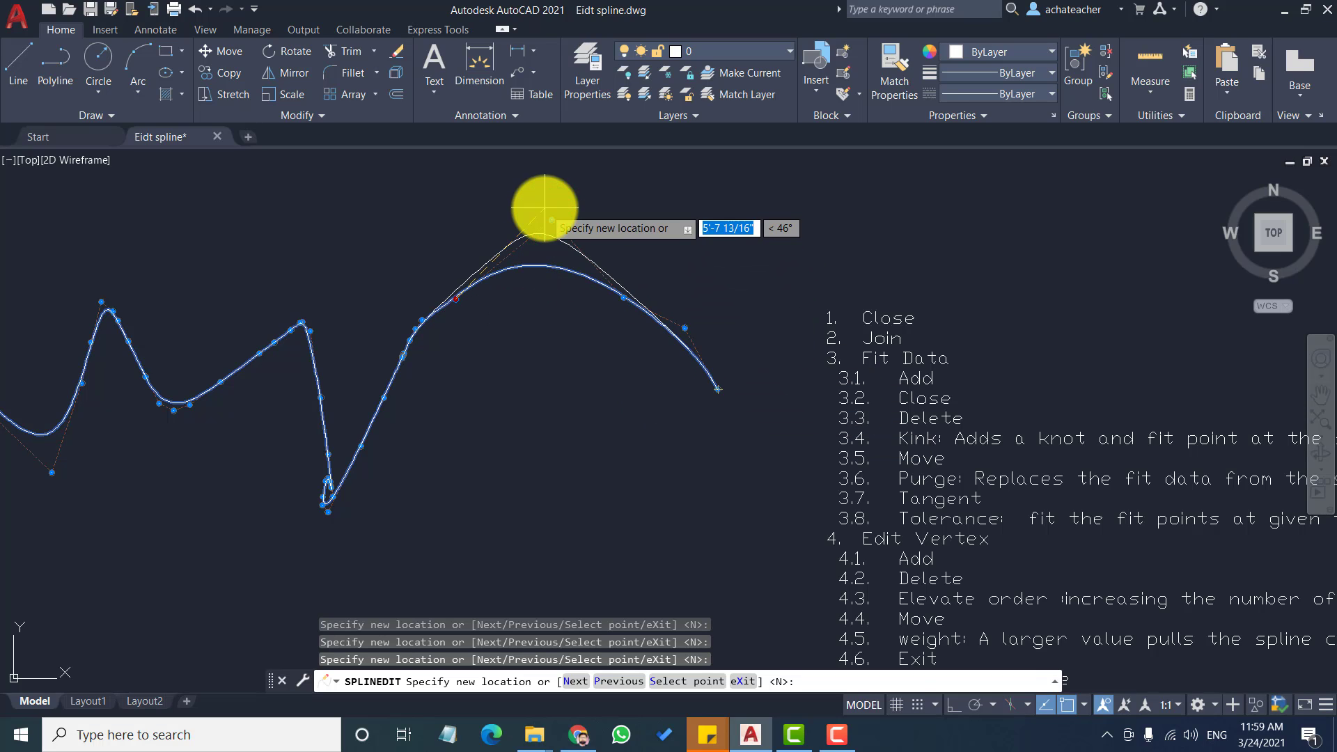
{"action": "left_click", "coordinate": [473, 334]}
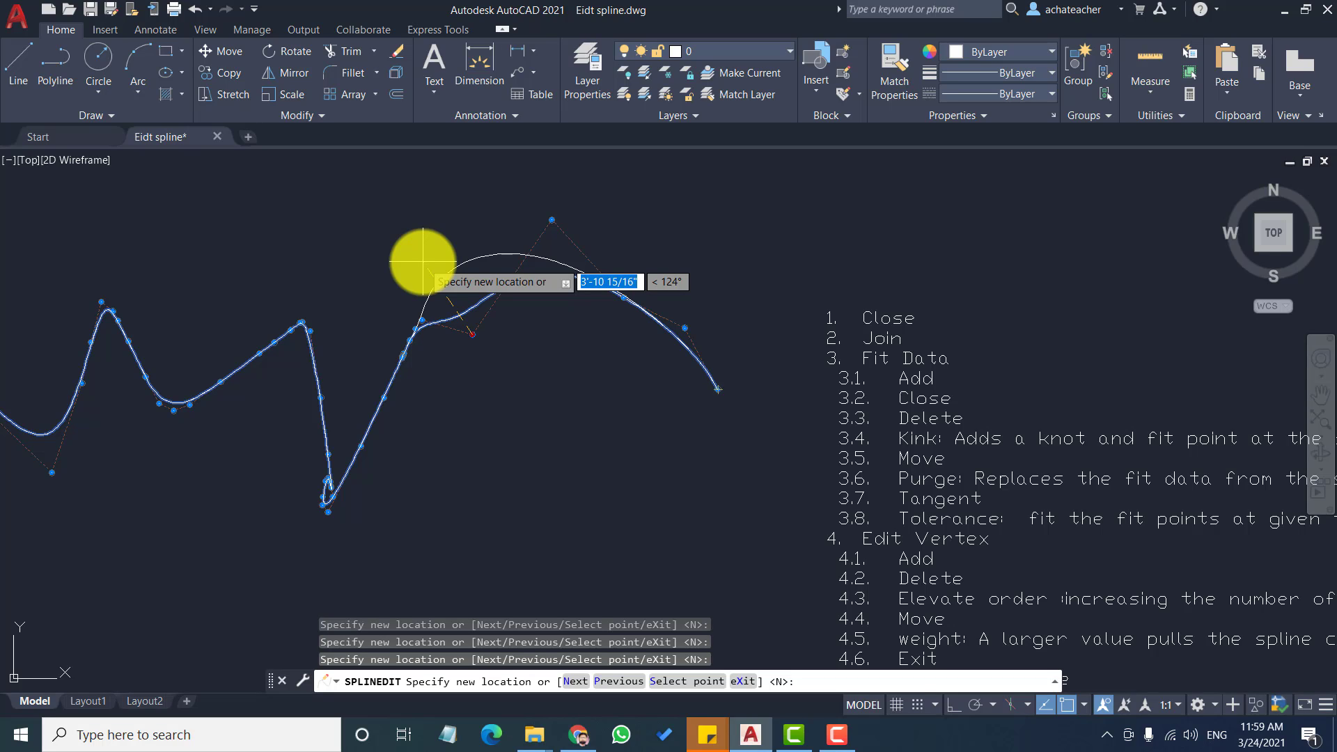
{"action": "key", "text": "Return"}
{"action": "key", "text": "Return"}
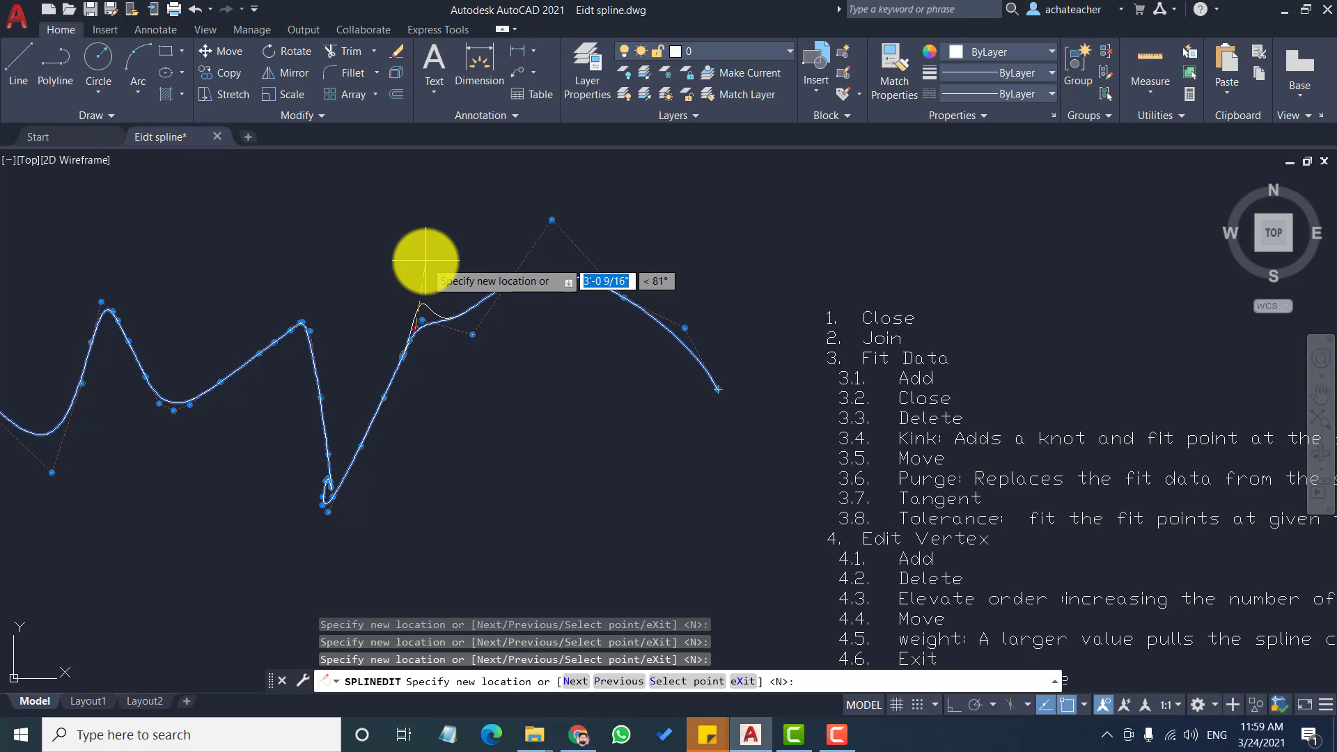
{"action": "left_click", "coordinate": [741, 685]}
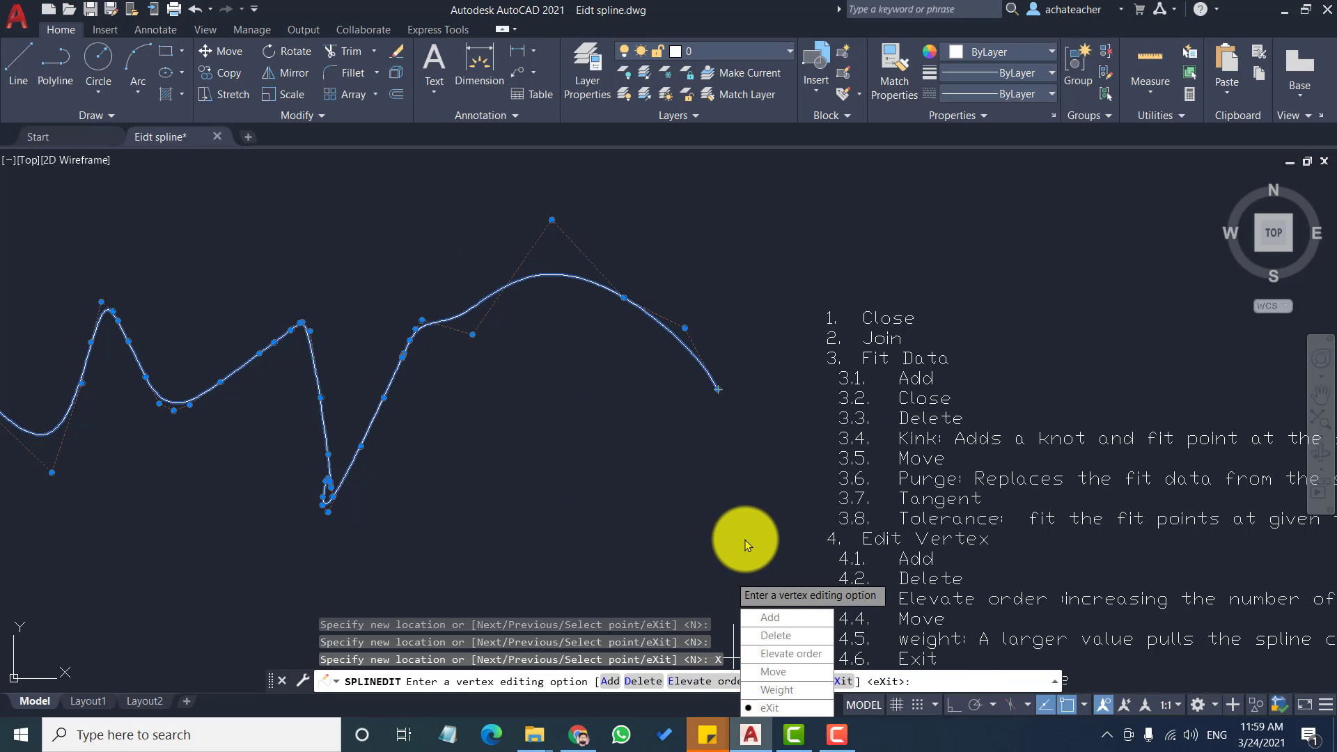
Step: Set the weight of the second control vertex from the spline's right end to 5 with the Edit Vertex Weight option
{"action": "left_click", "coordinate": [794, 690]}
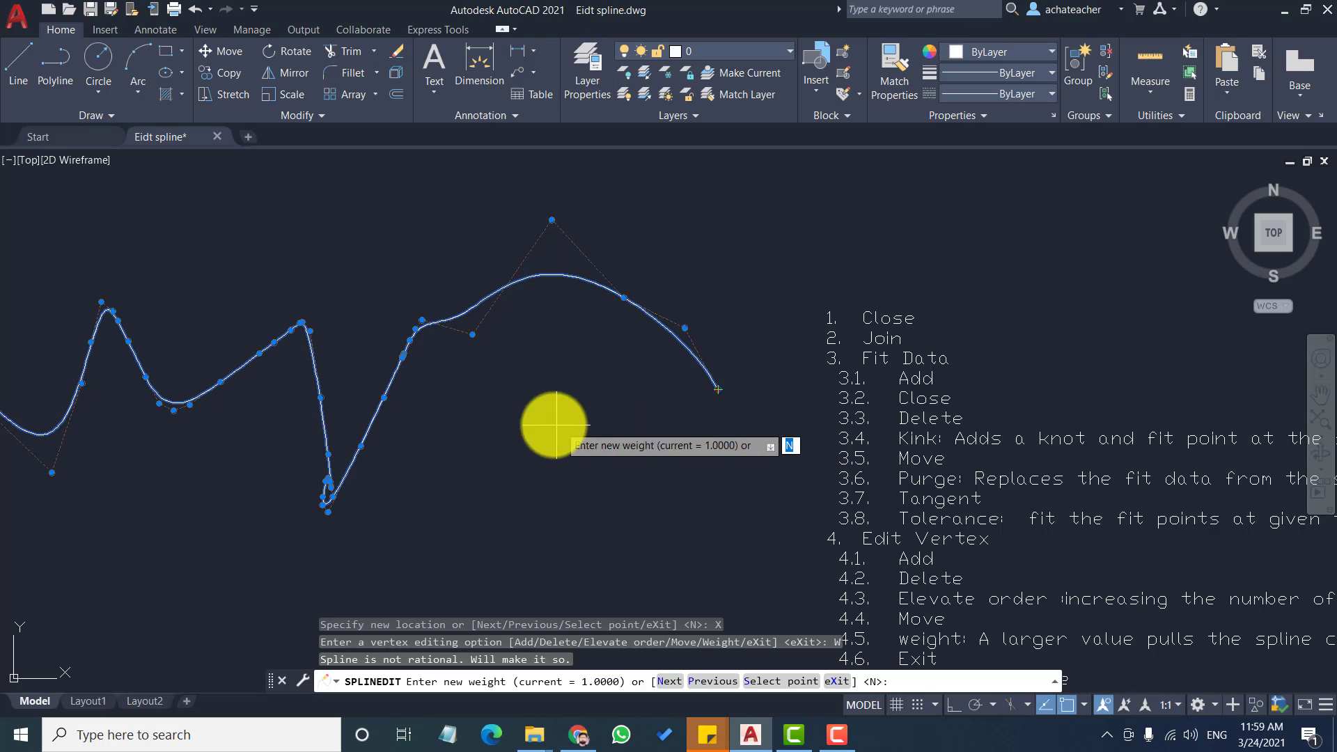
{"action": "scroll", "coordinate": [571, 201], "scroll_direction": "up", "scroll_amount": 4}
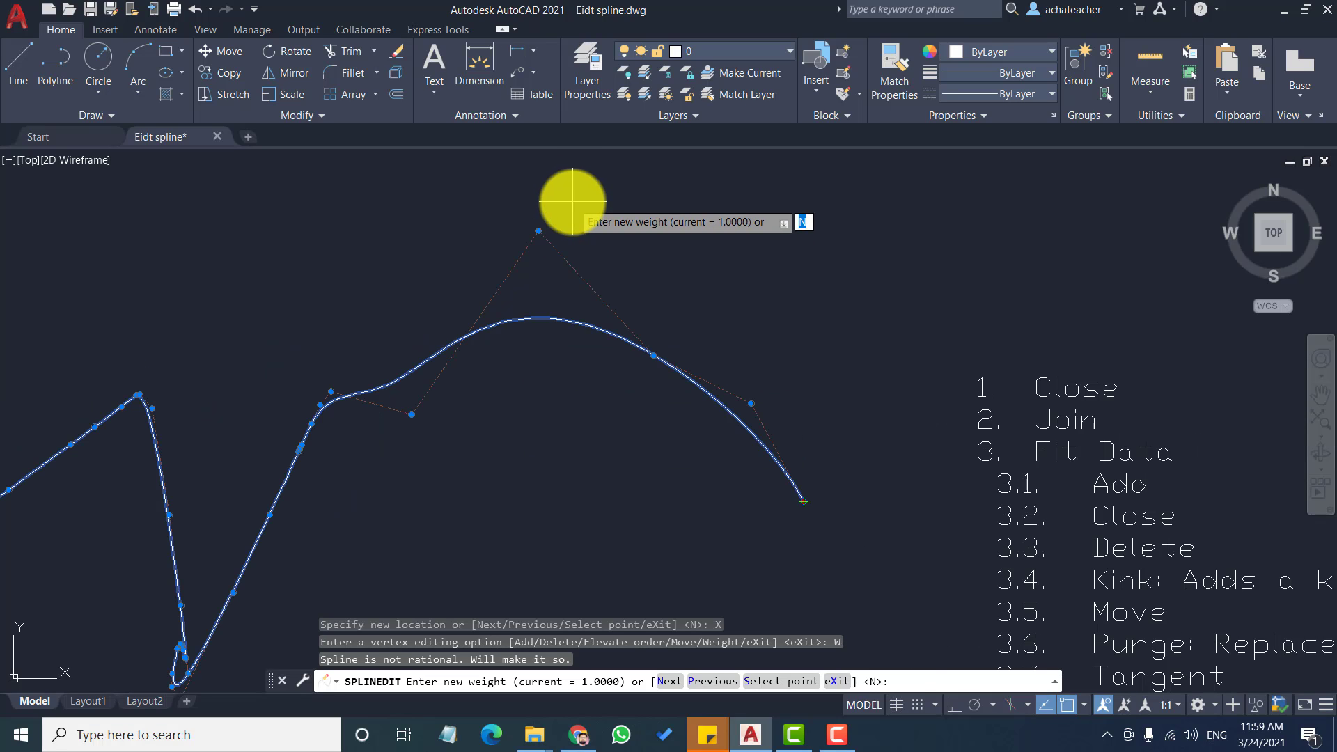
{"action": "scroll", "coordinate": [560, 164], "scroll_direction": "down", "scroll_amount": 2}
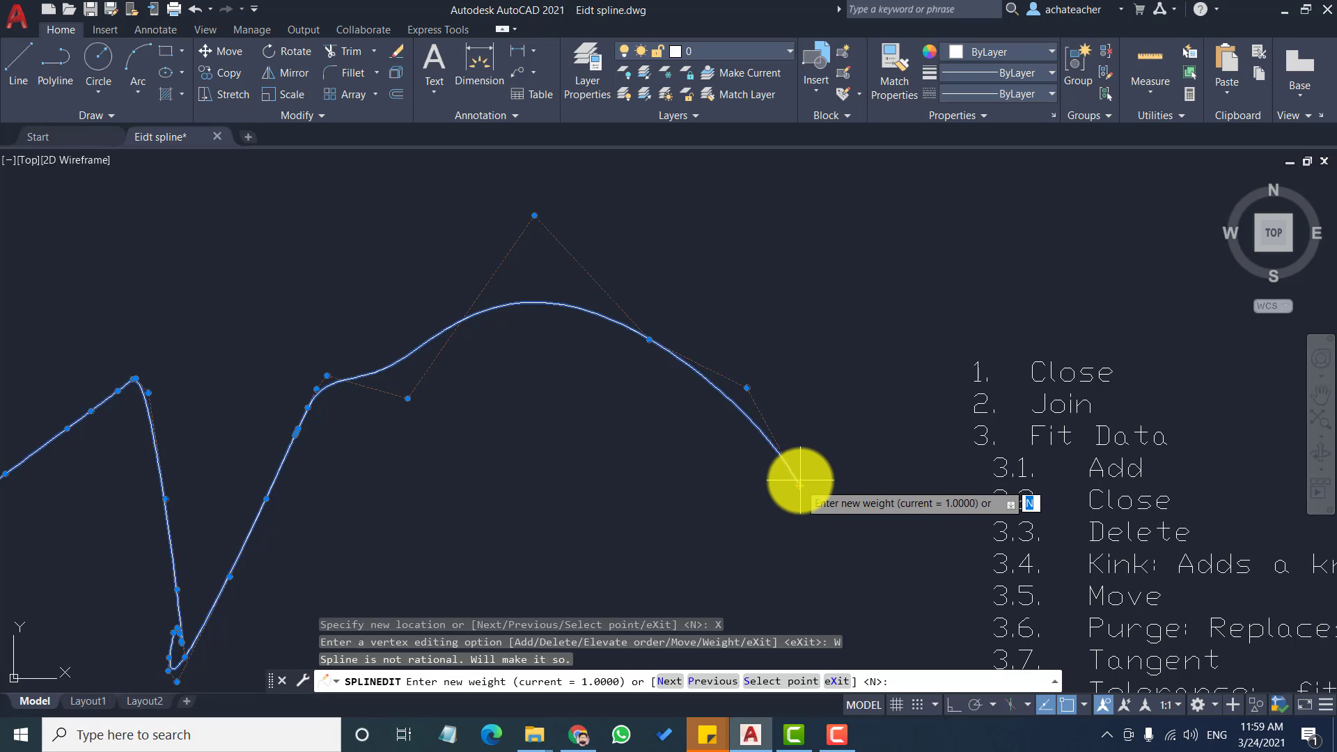
{"action": "key", "text": "Return"}
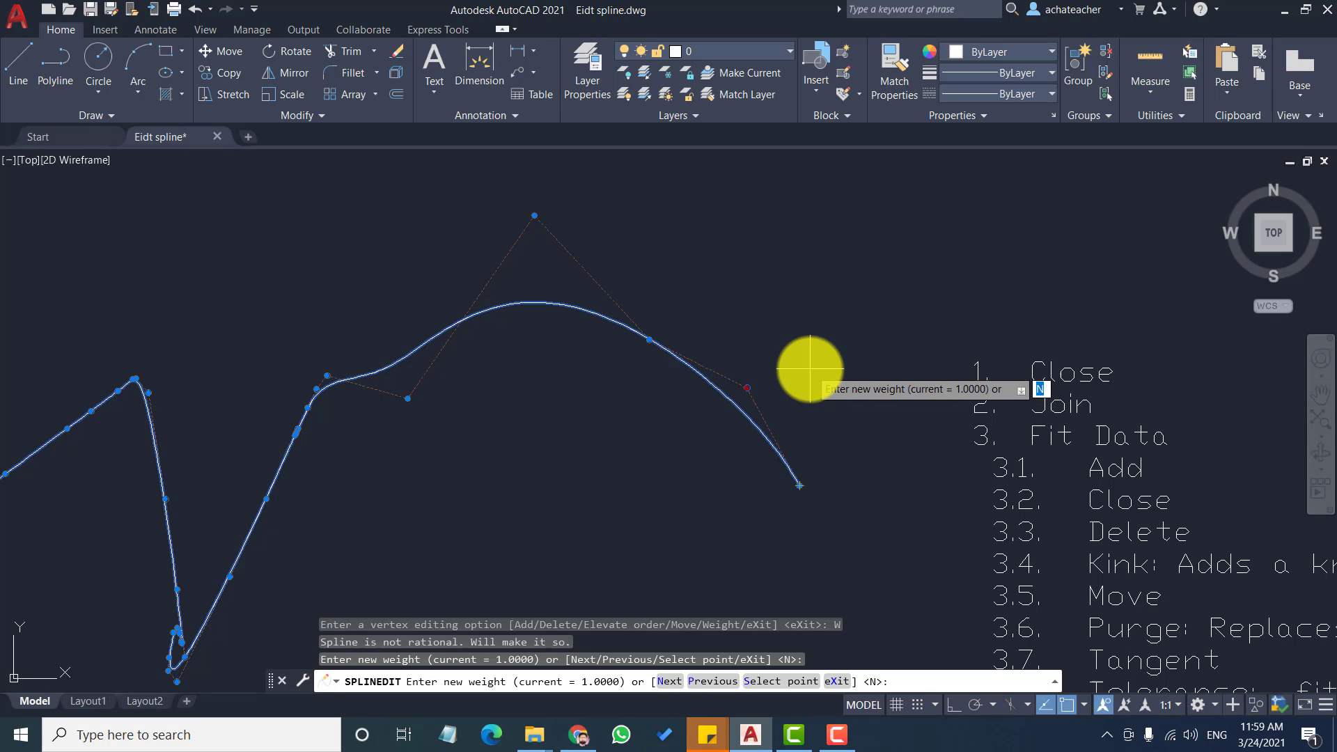
{"action": "scroll", "coordinate": [811, 369], "scroll_direction": "up", "scroll_amount": 4}
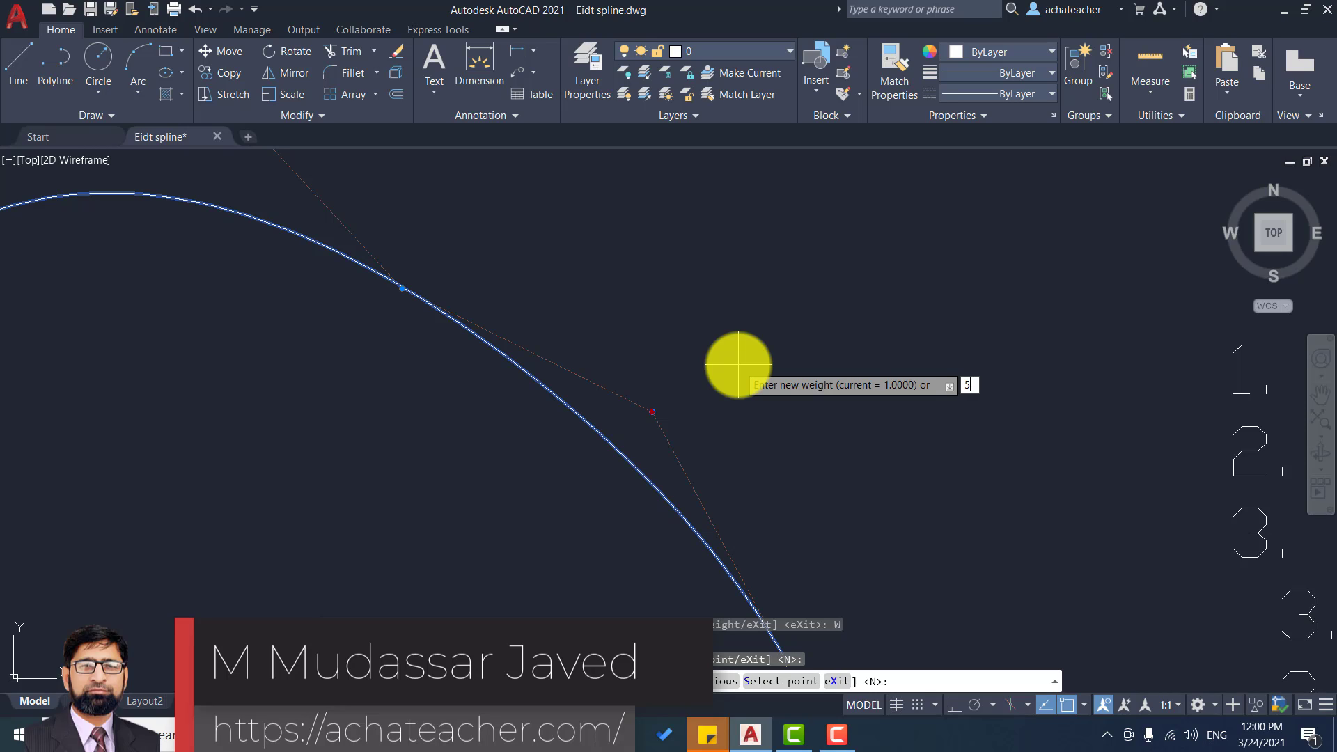
{"action": "key", "text": "Return"}
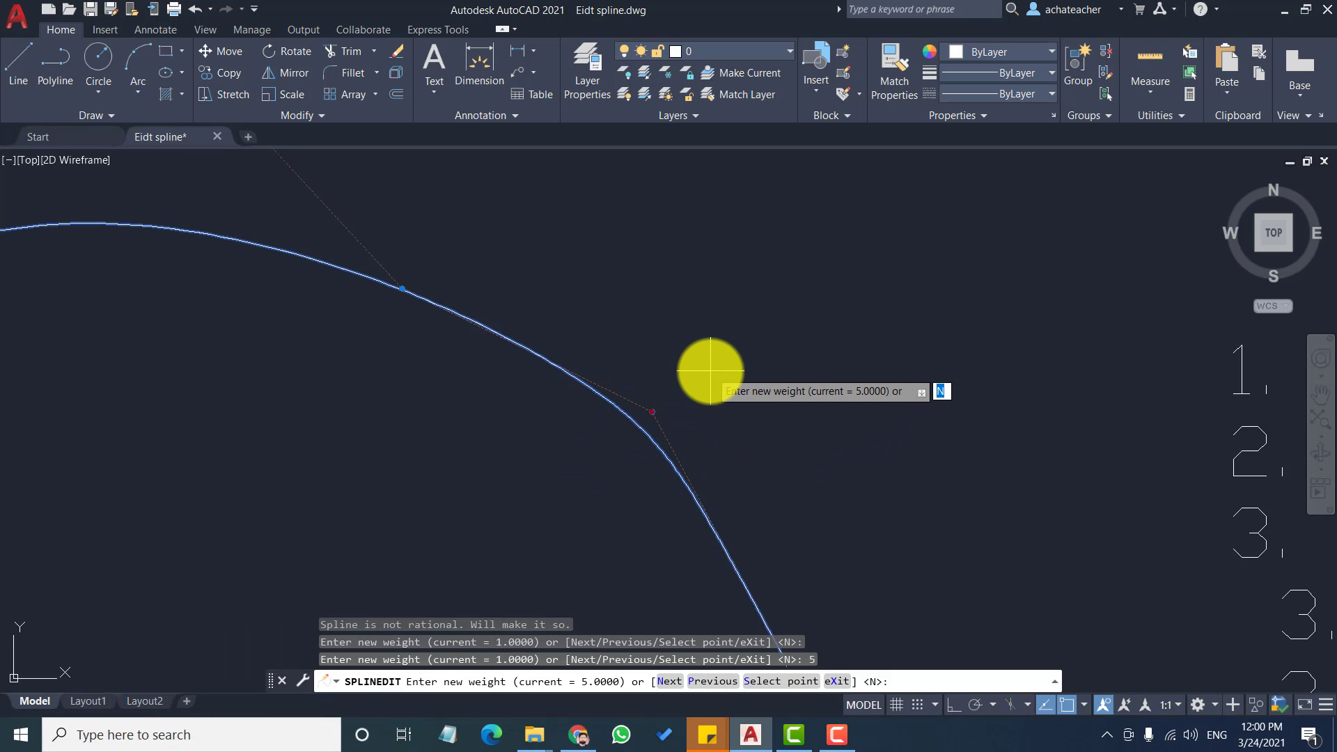
Step: Return the same control vertex's weight to 1, raise it to 7, and leave vertex editing
{"action": "type", "text": "1"}
{"action": "key", "text": "Return"}
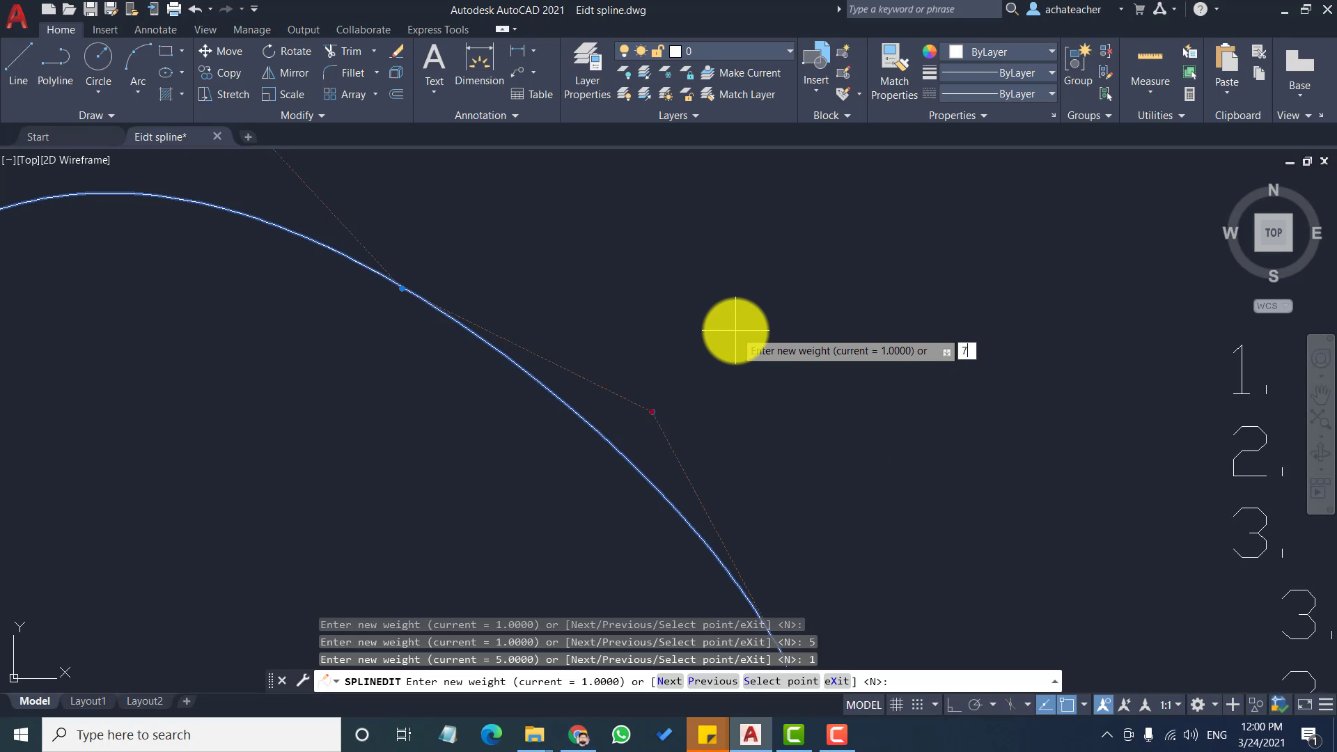
{"action": "key", "text": "Return"}
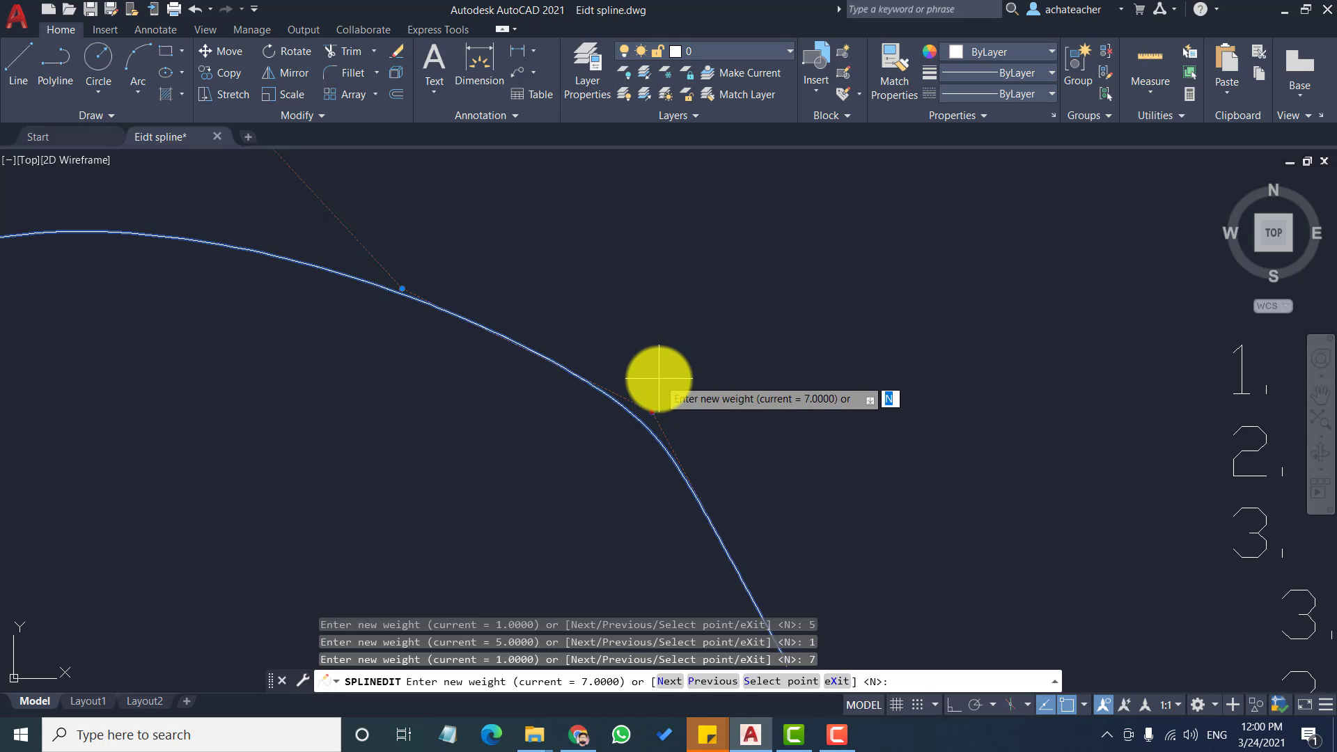
{"action": "left_click", "coordinate": [835, 681]}
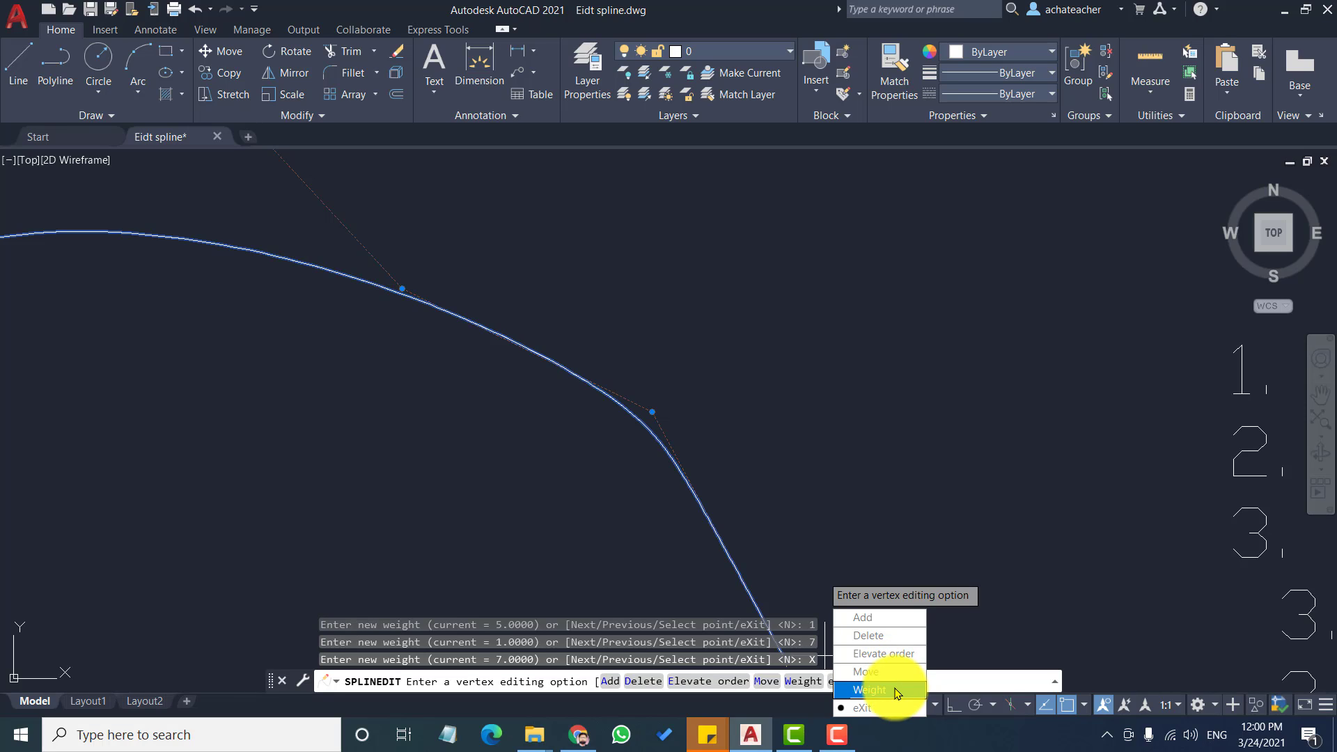
{"action": "key", "text": "Up"}
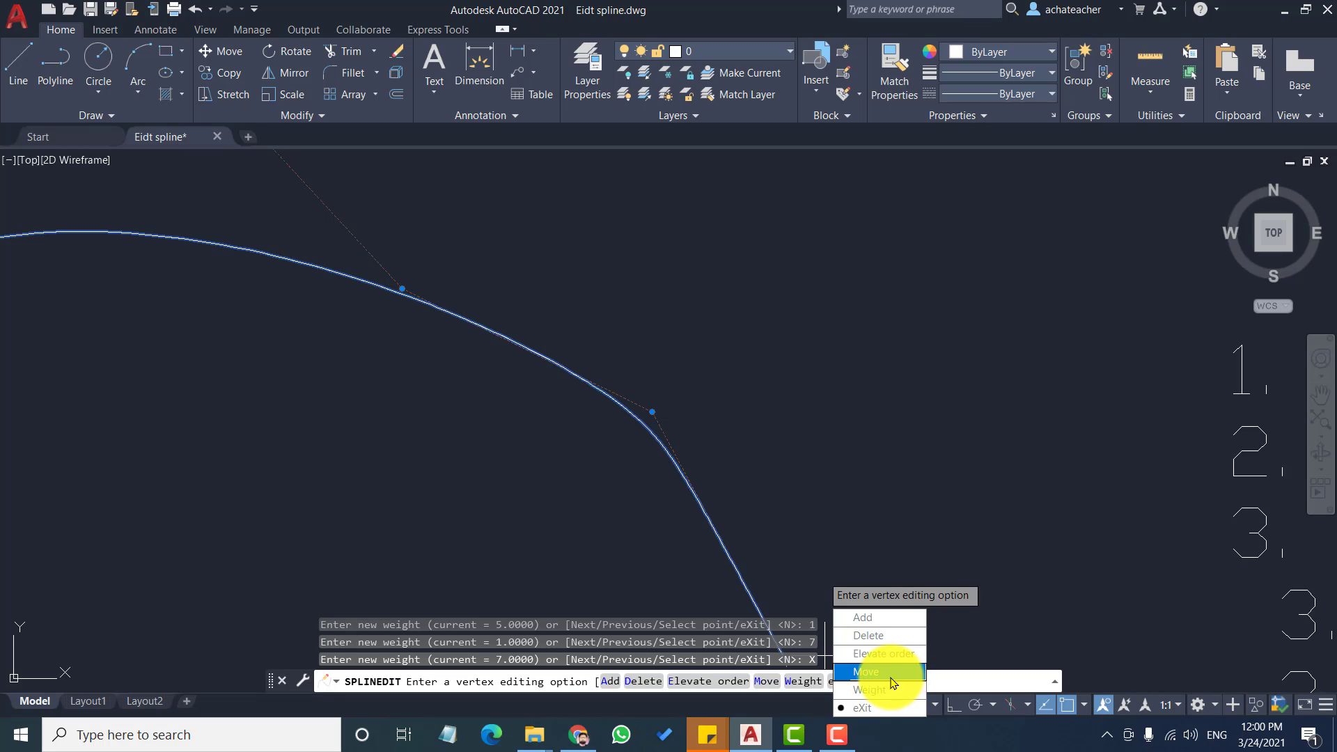
{"action": "left_click", "coordinate": [861, 710]}
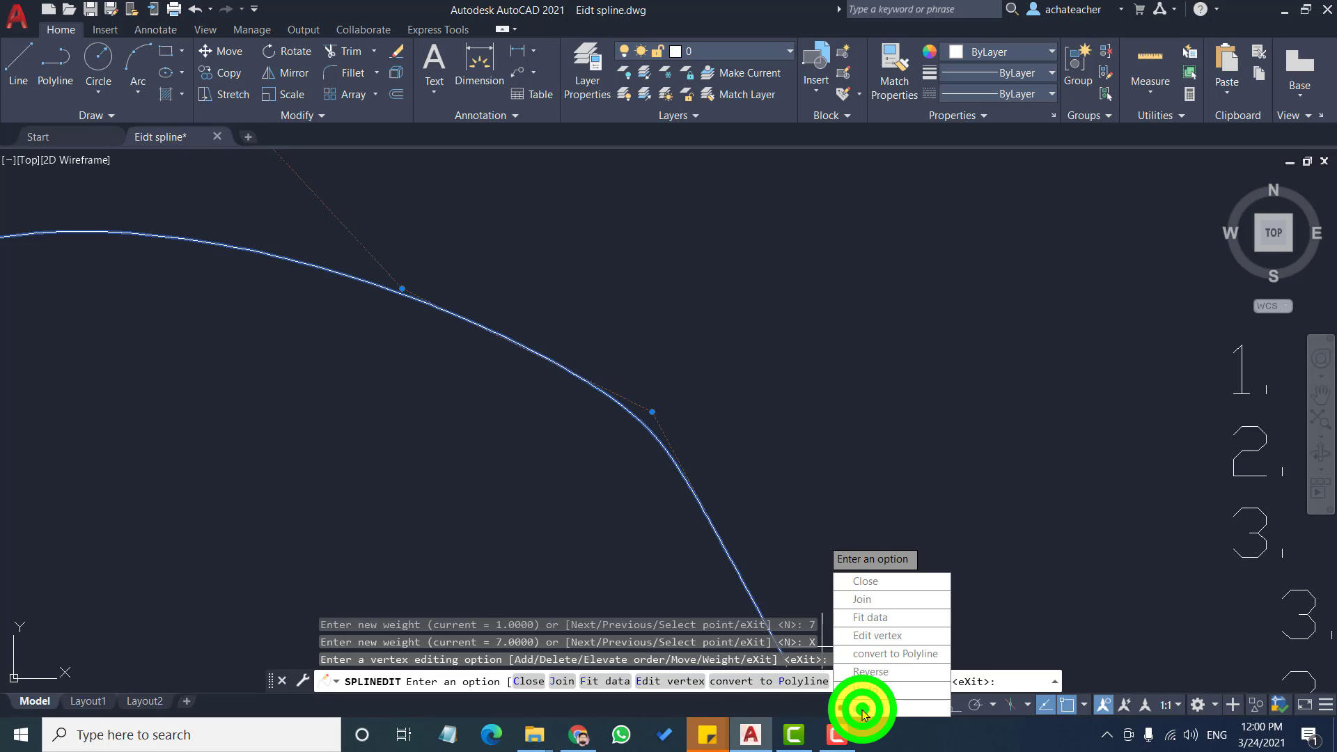